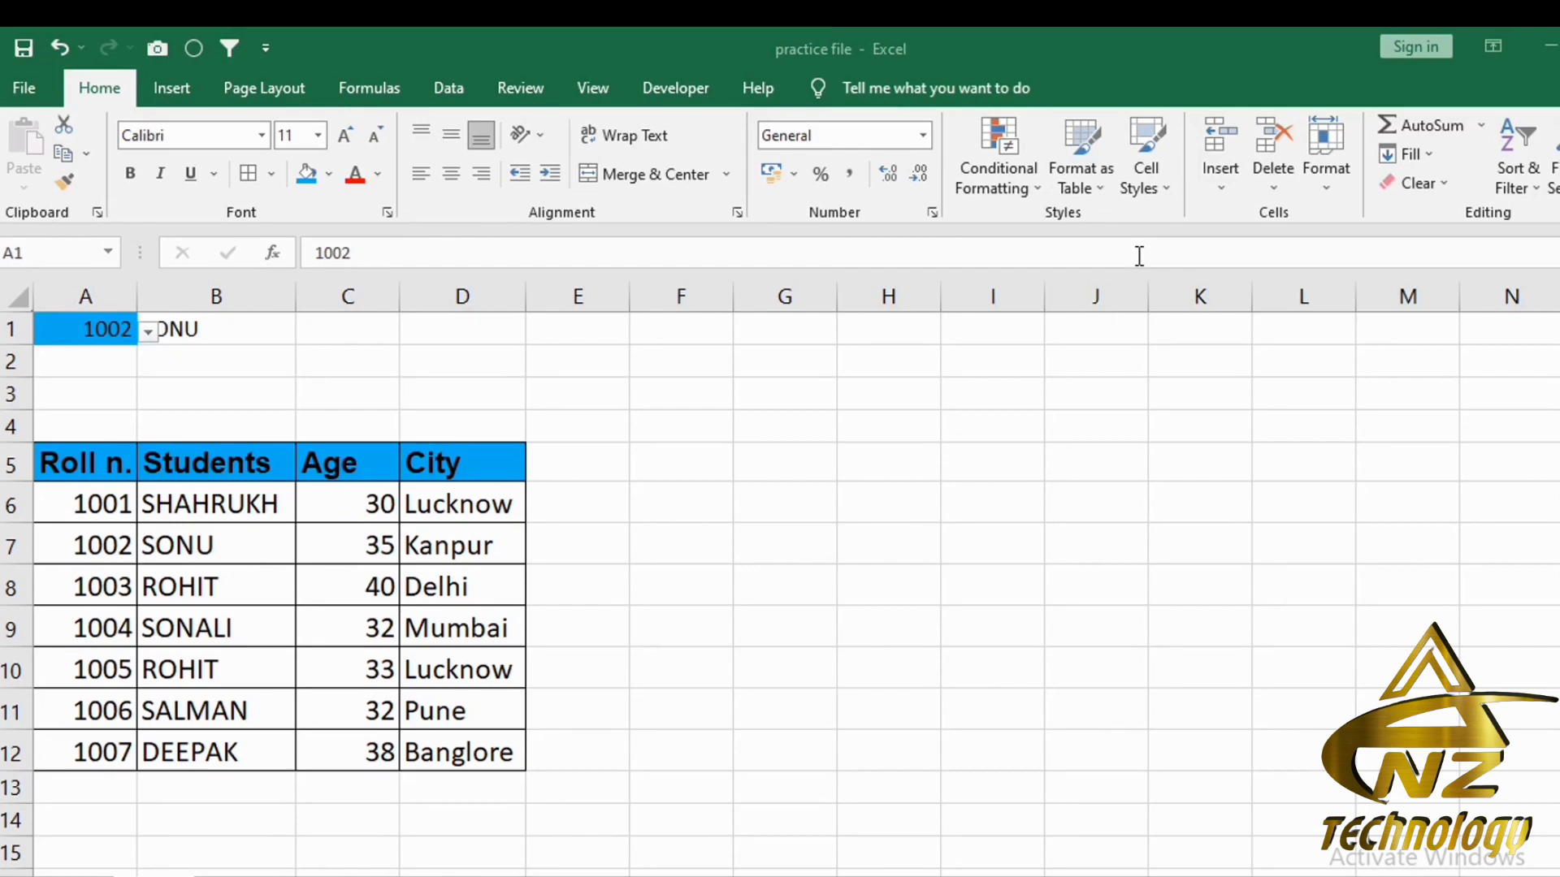
Step: Choose roll number 1006 from the drop-down list in A1 and inspect the VLOOKUP formula in B1
left_click_drag(73, 463, 458, 731)
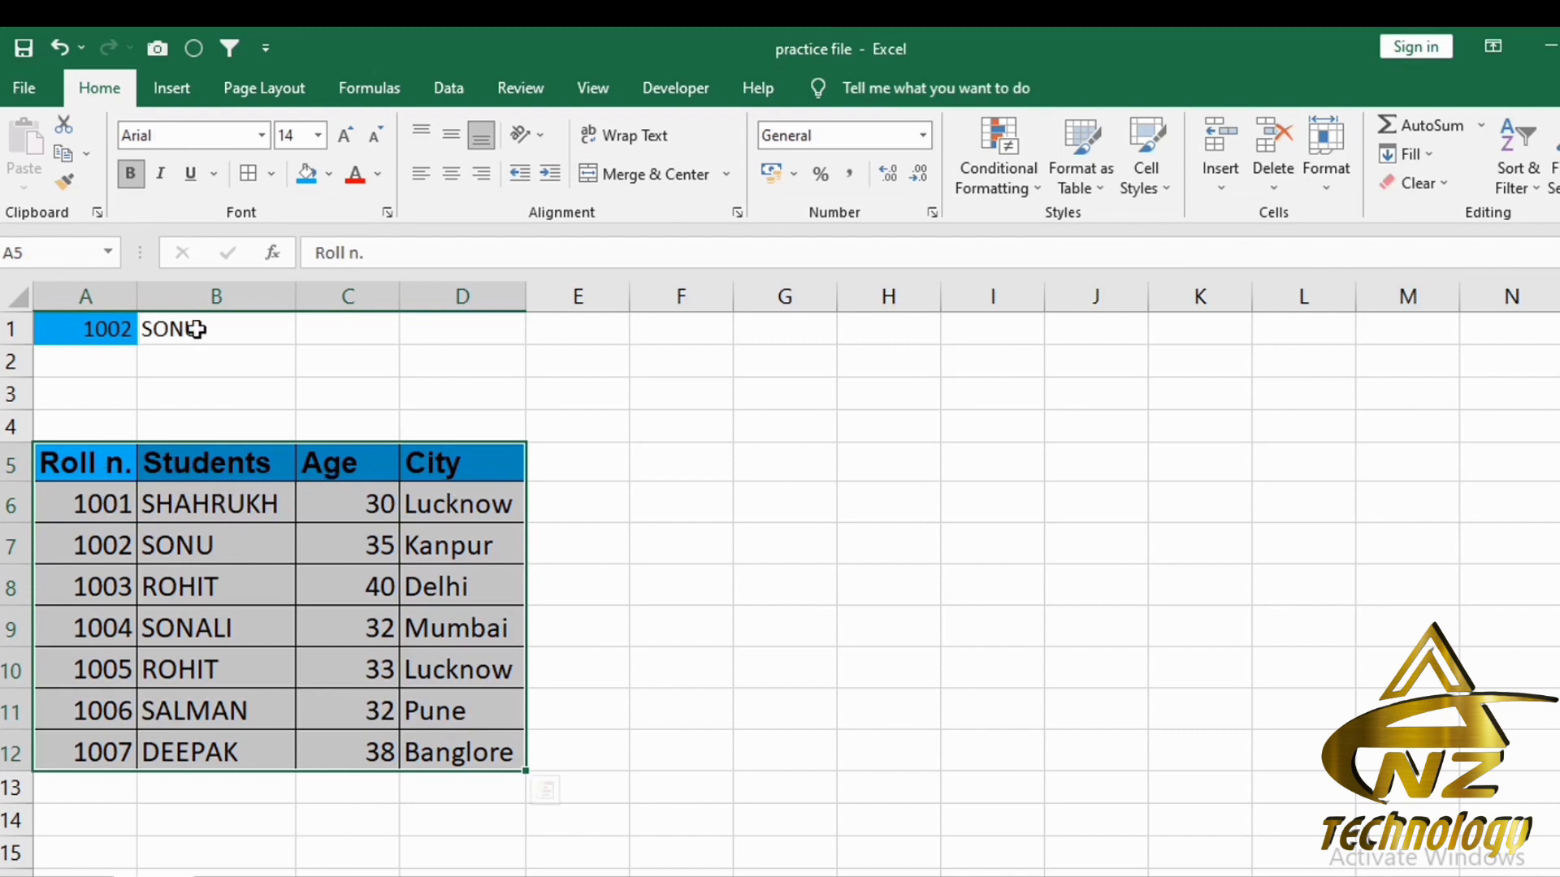
left_click(108, 331)
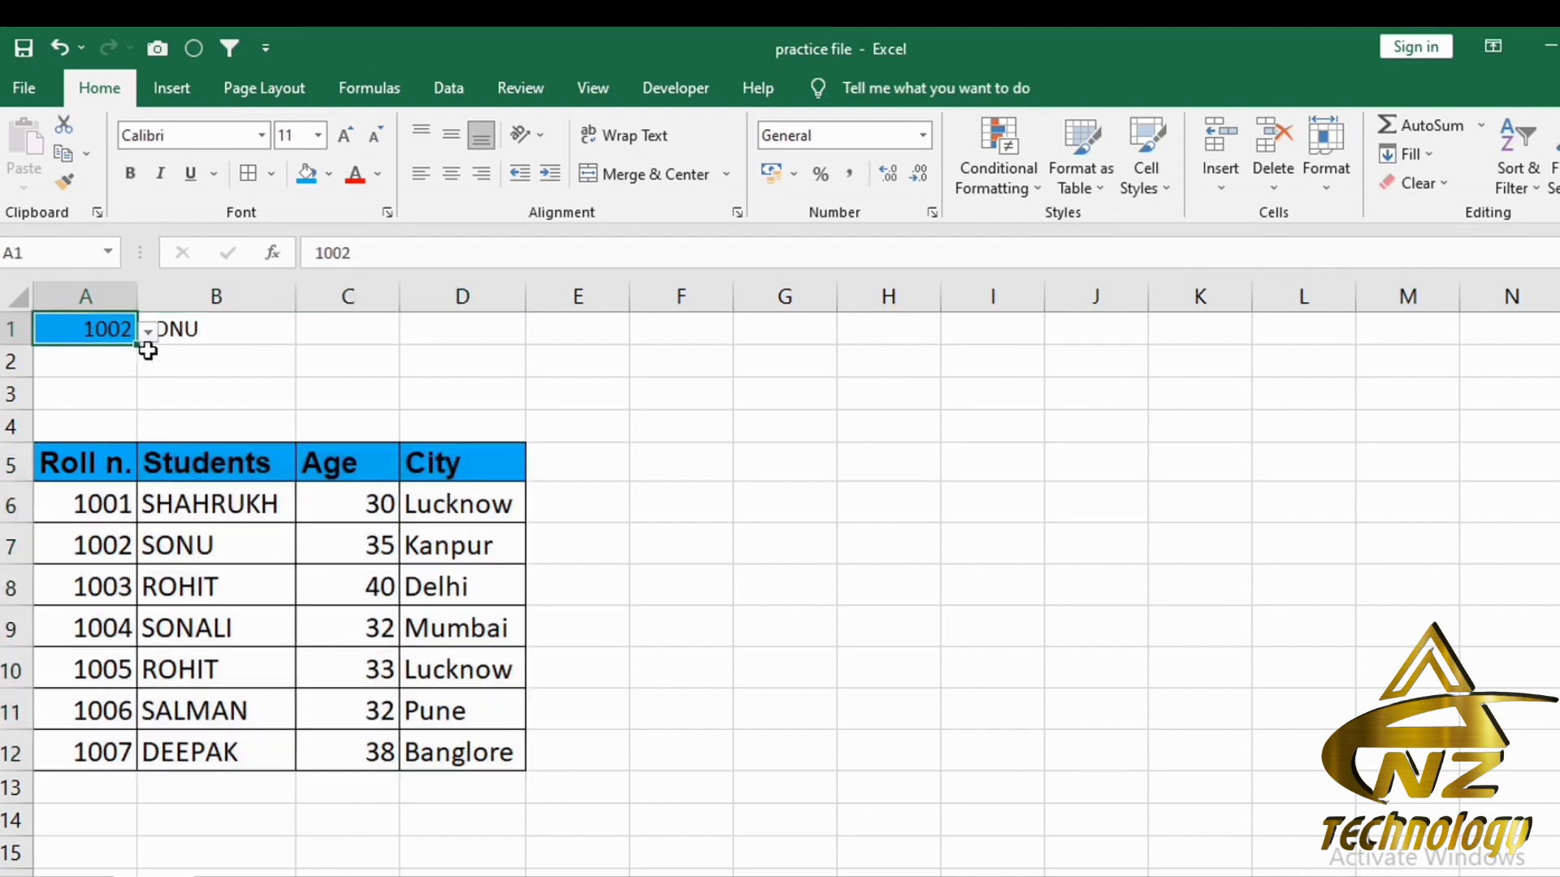
left_click(148, 334)
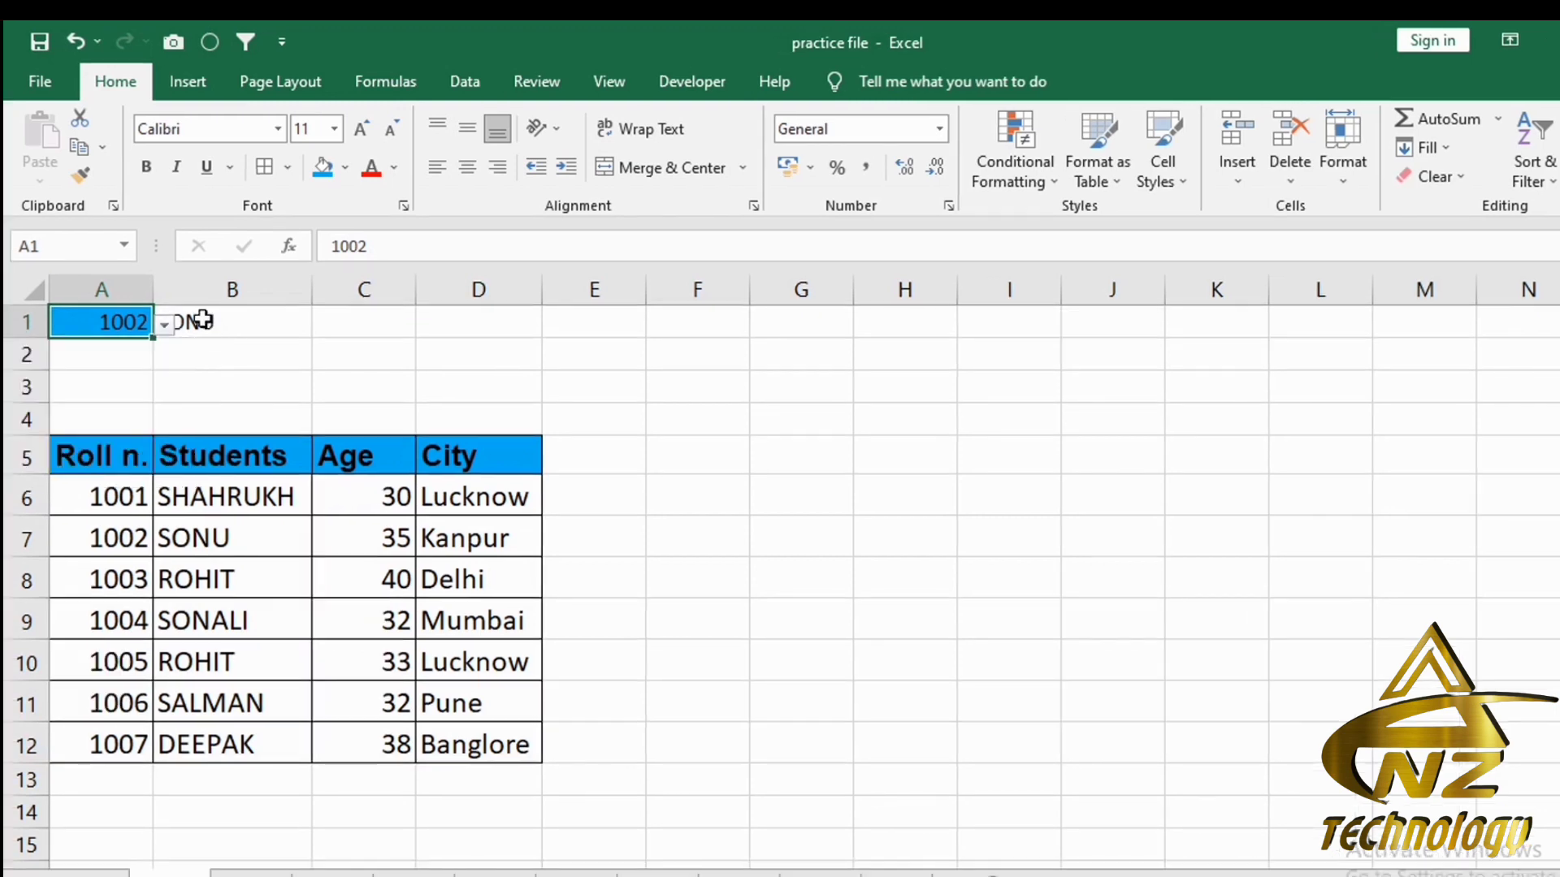
left_click(186, 331)
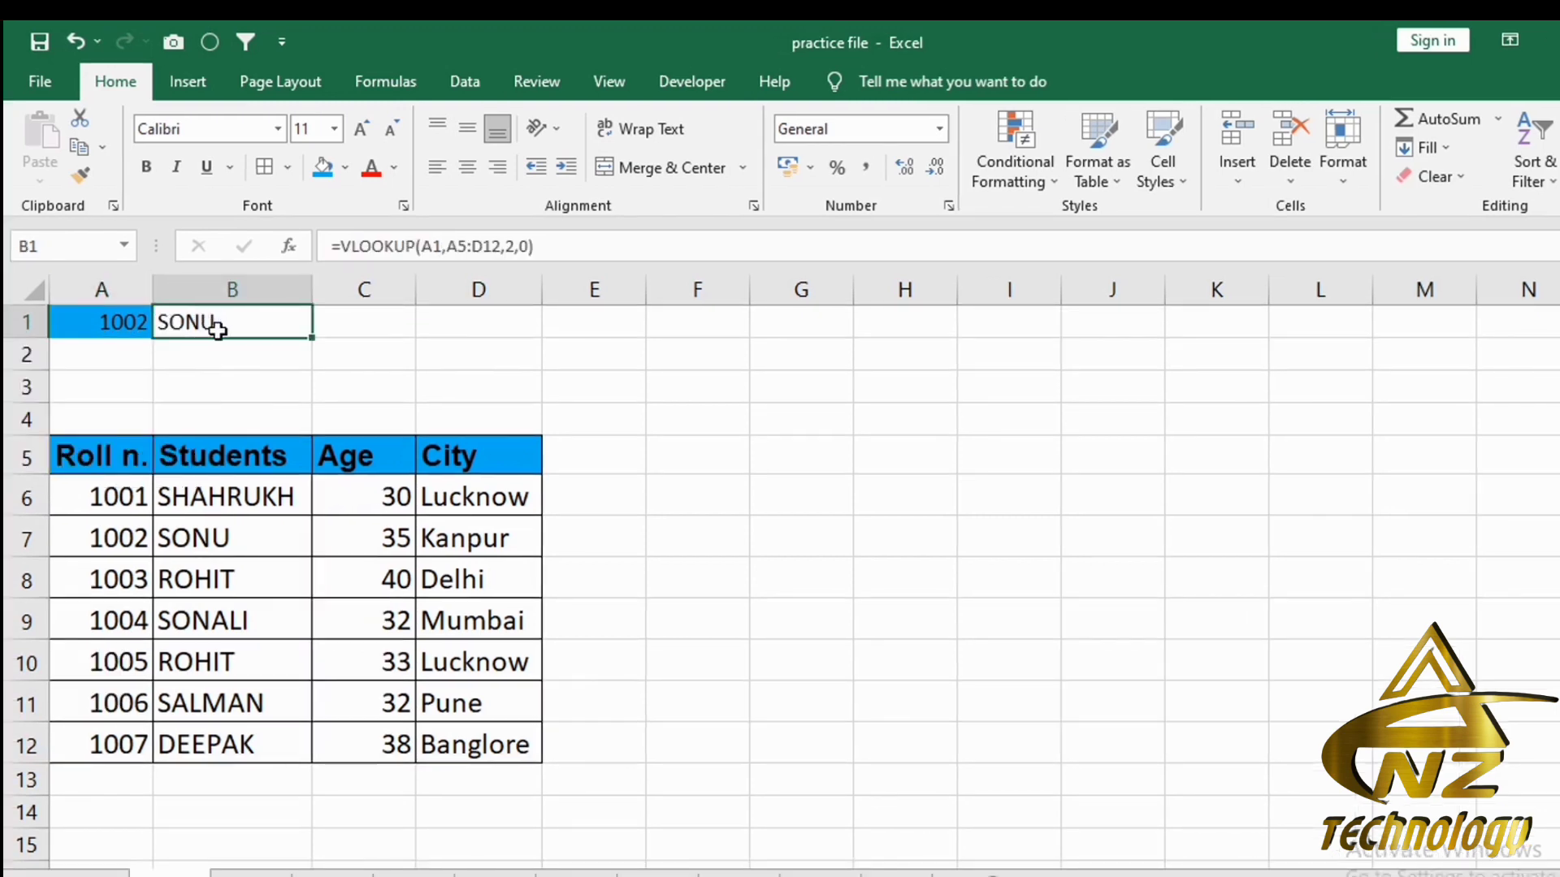
left_click(89, 318)
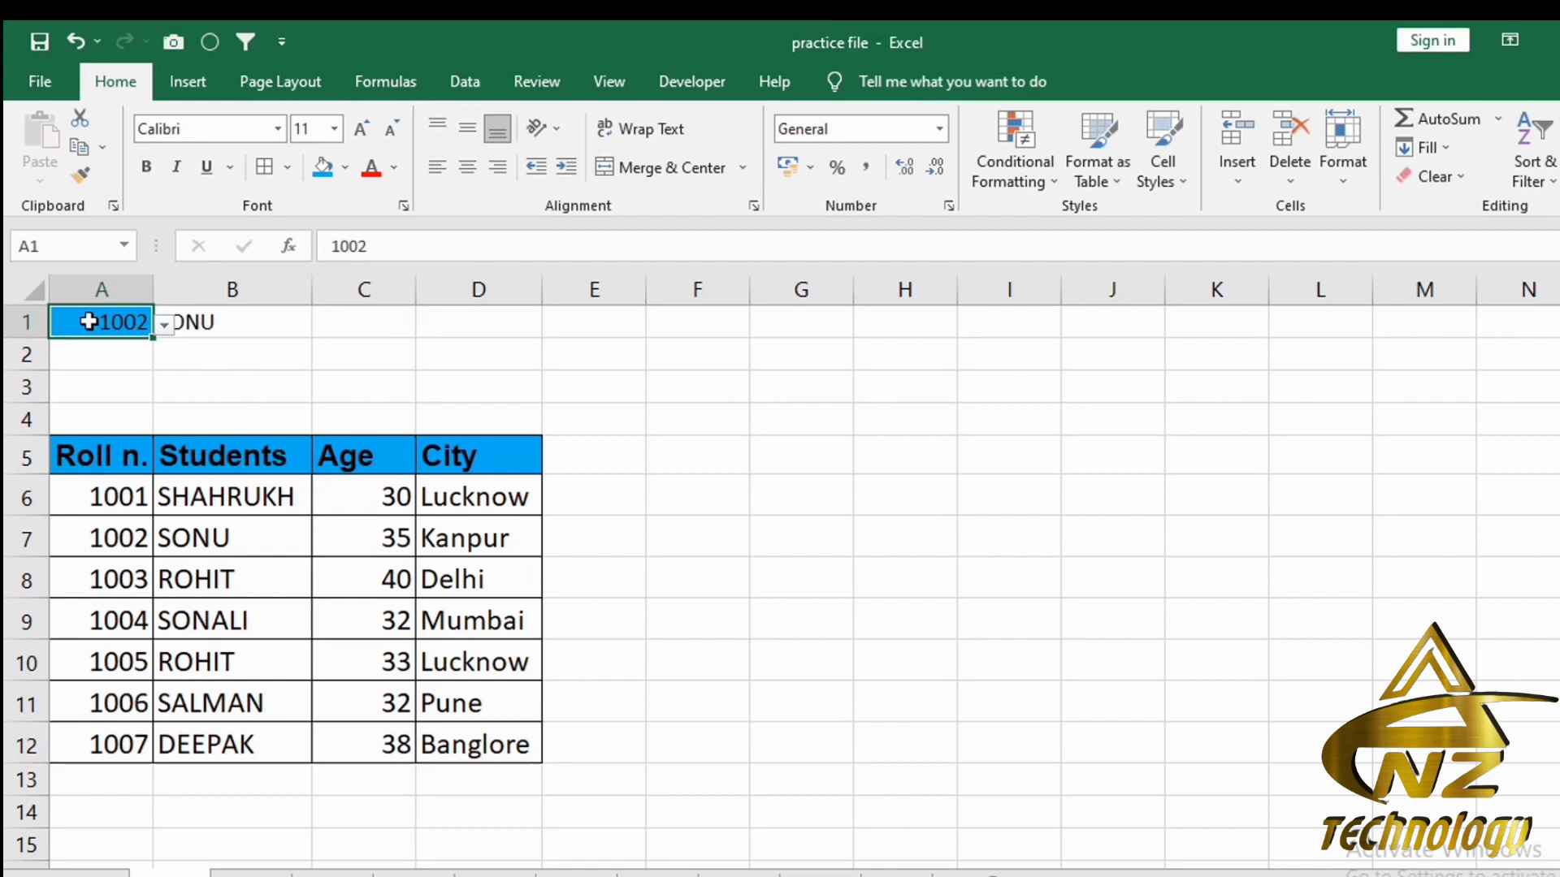
left_click(165, 326)
left_click(108, 460)
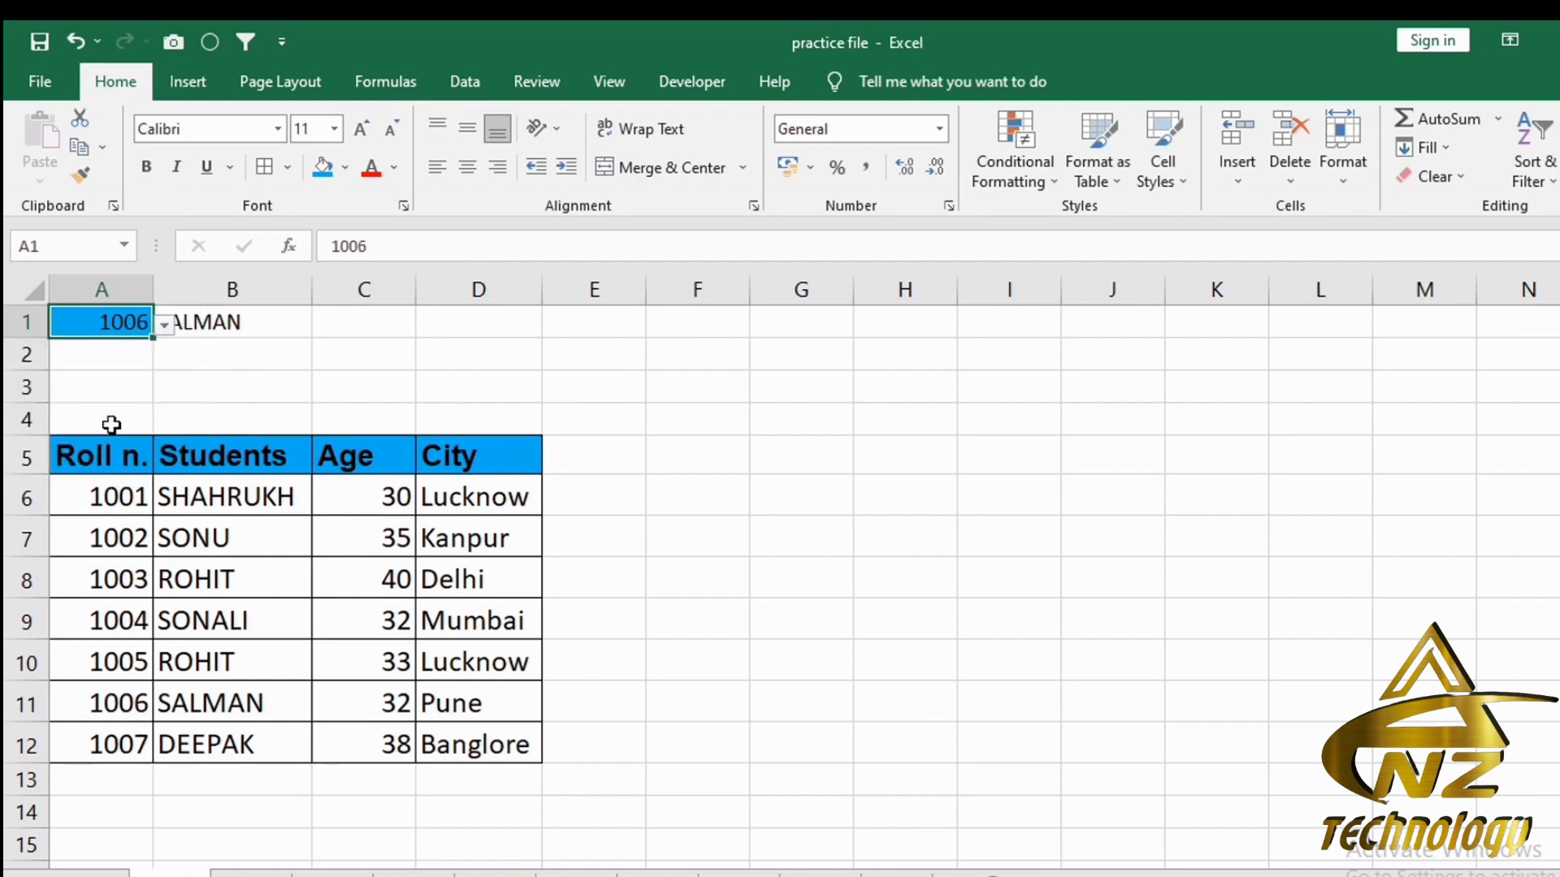
left_click(232, 325)
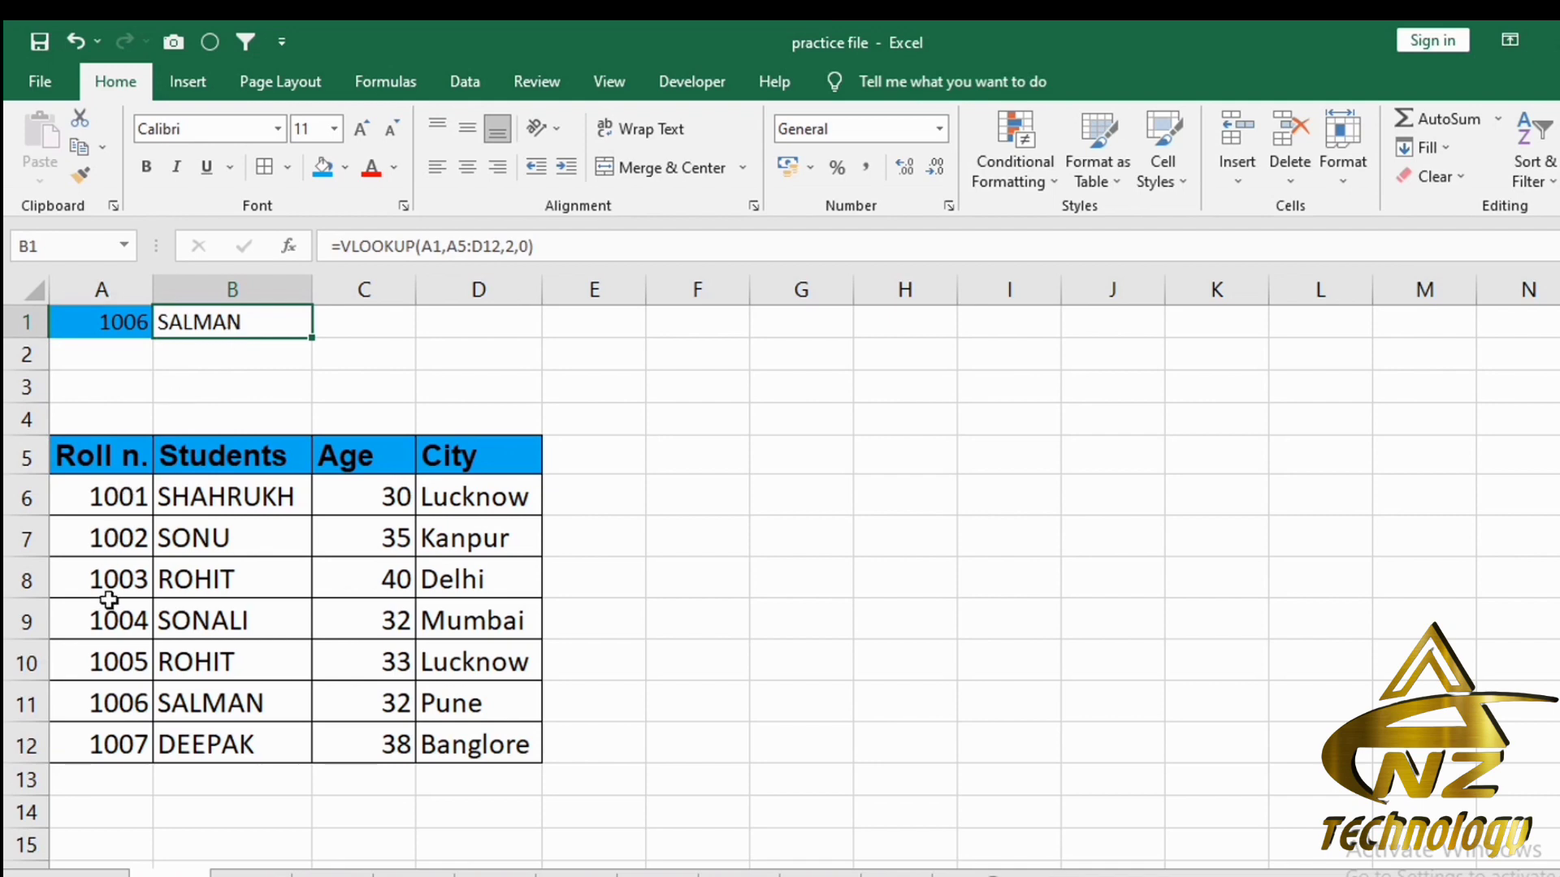
Step: Examine the roll numbers offered by the drop-down list in A1 against the student list below
left_click(89, 785)
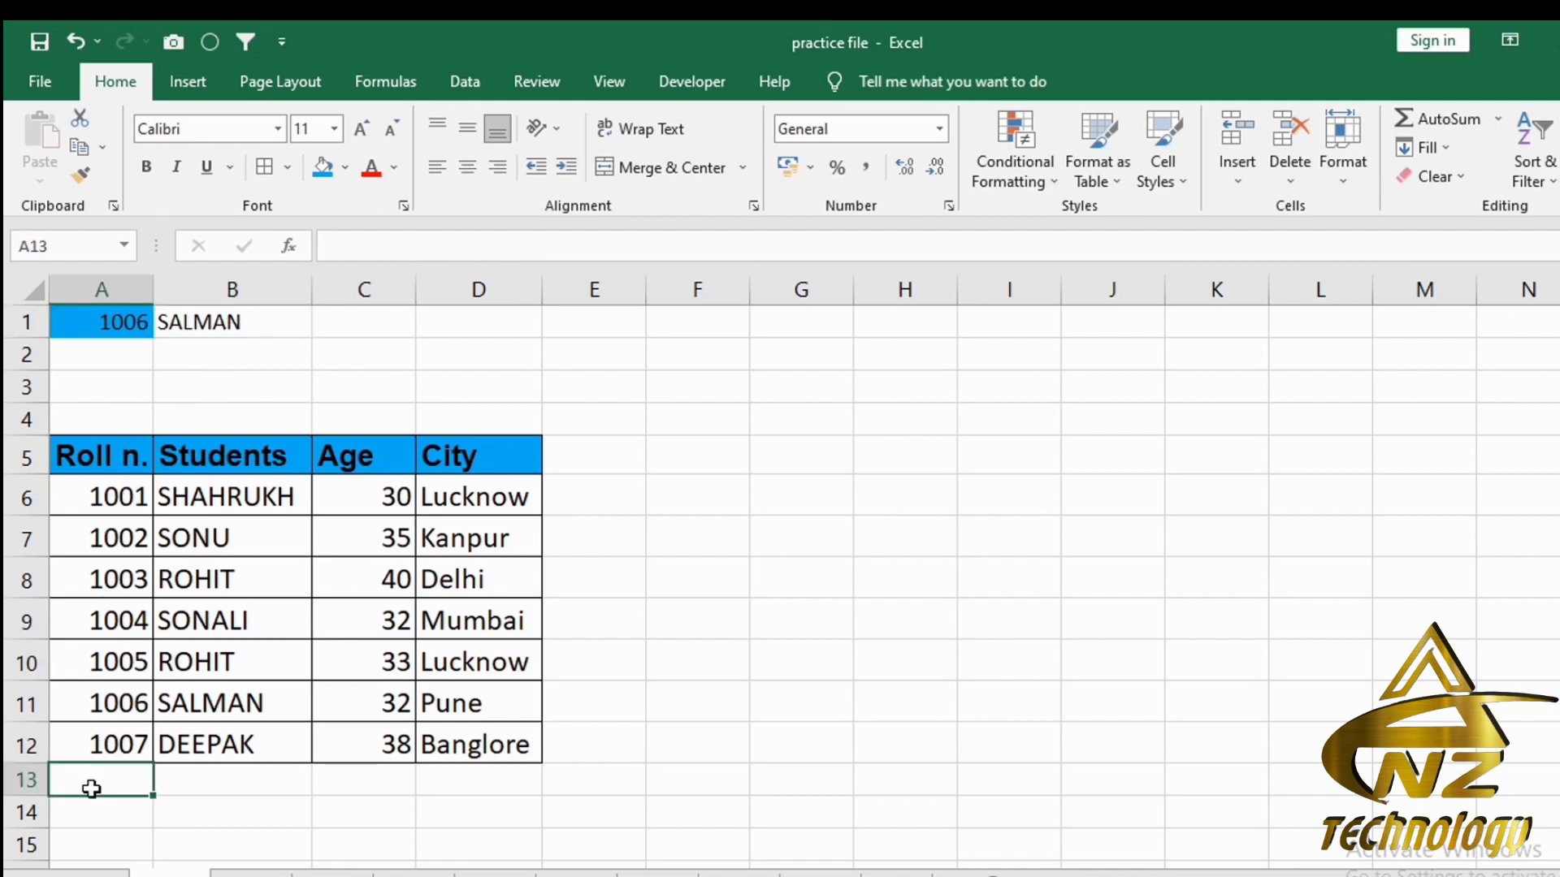
left_click(124, 323)
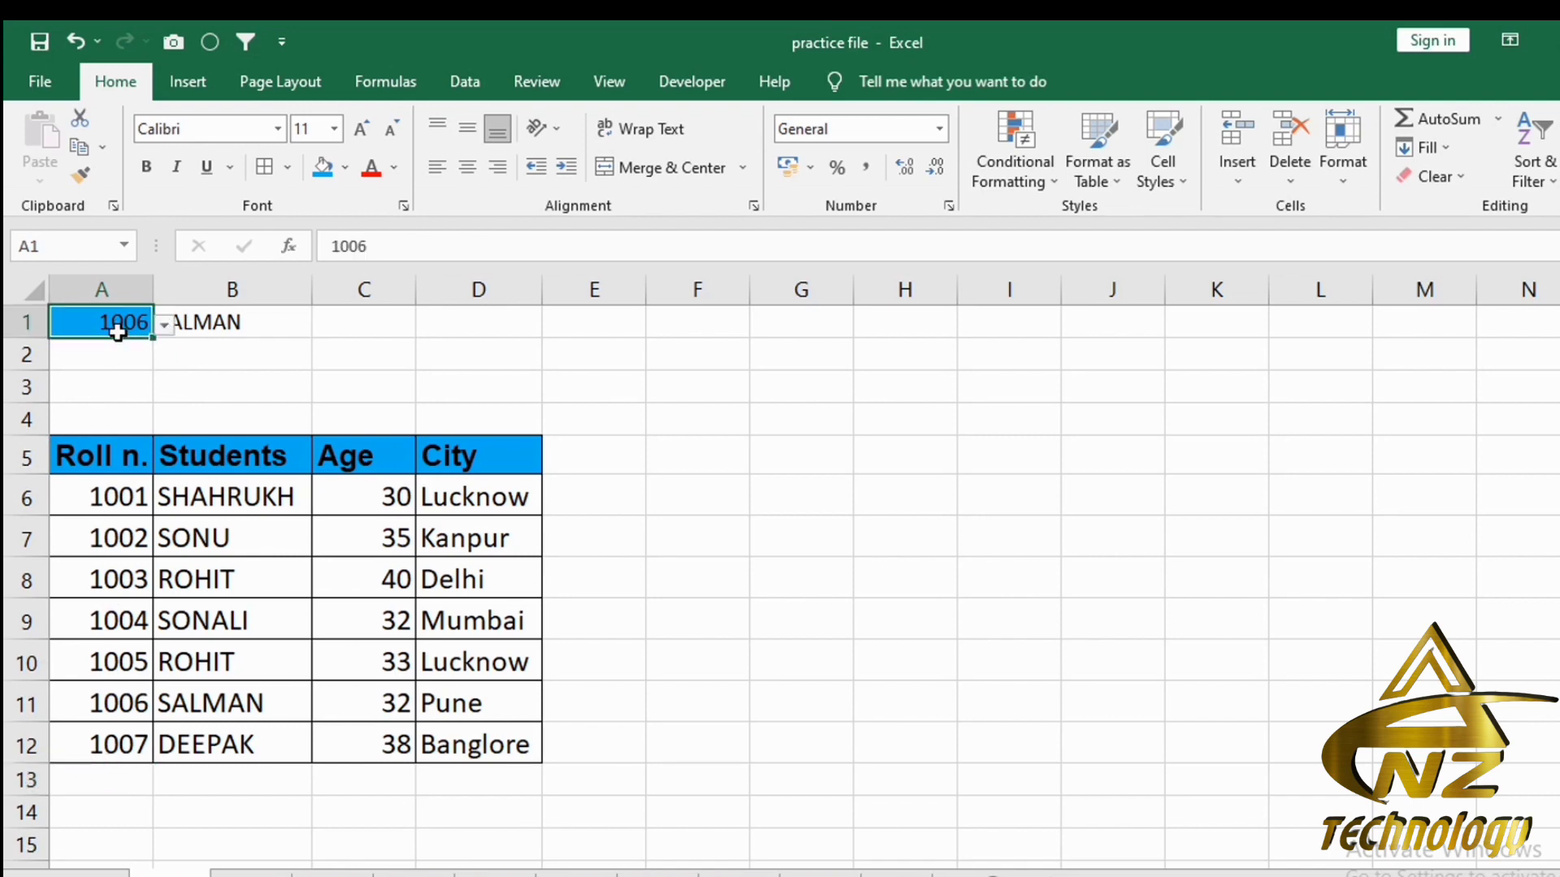
left_click(164, 327)
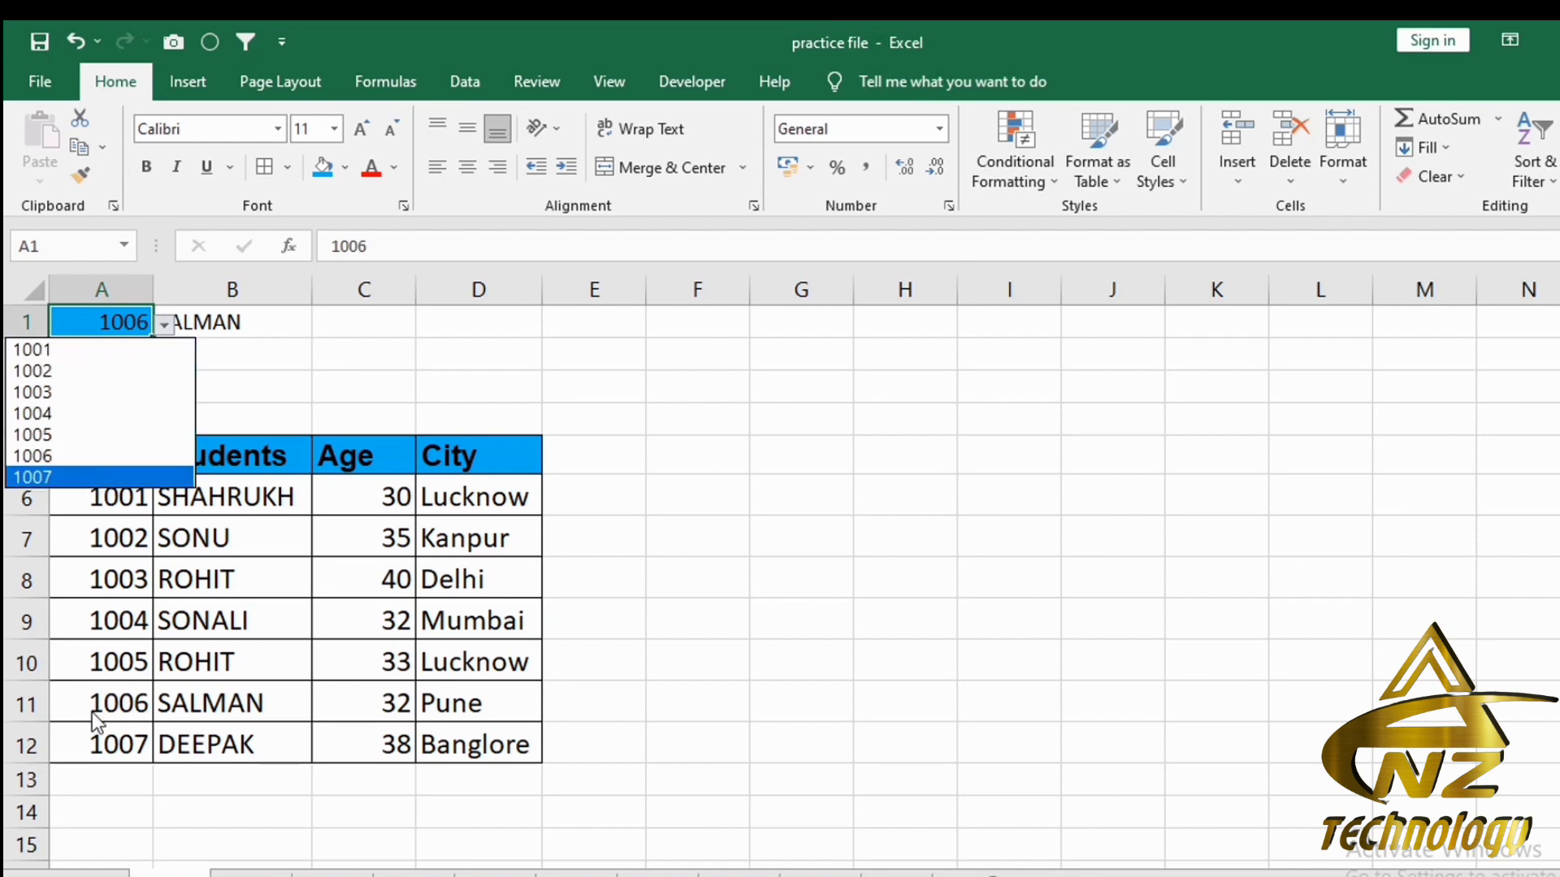
Step: Add a student record in row 13 with roll number 1008, the student's name, age 39 and city LUCKNOW
left_click(97, 779)
left_click(94, 774)
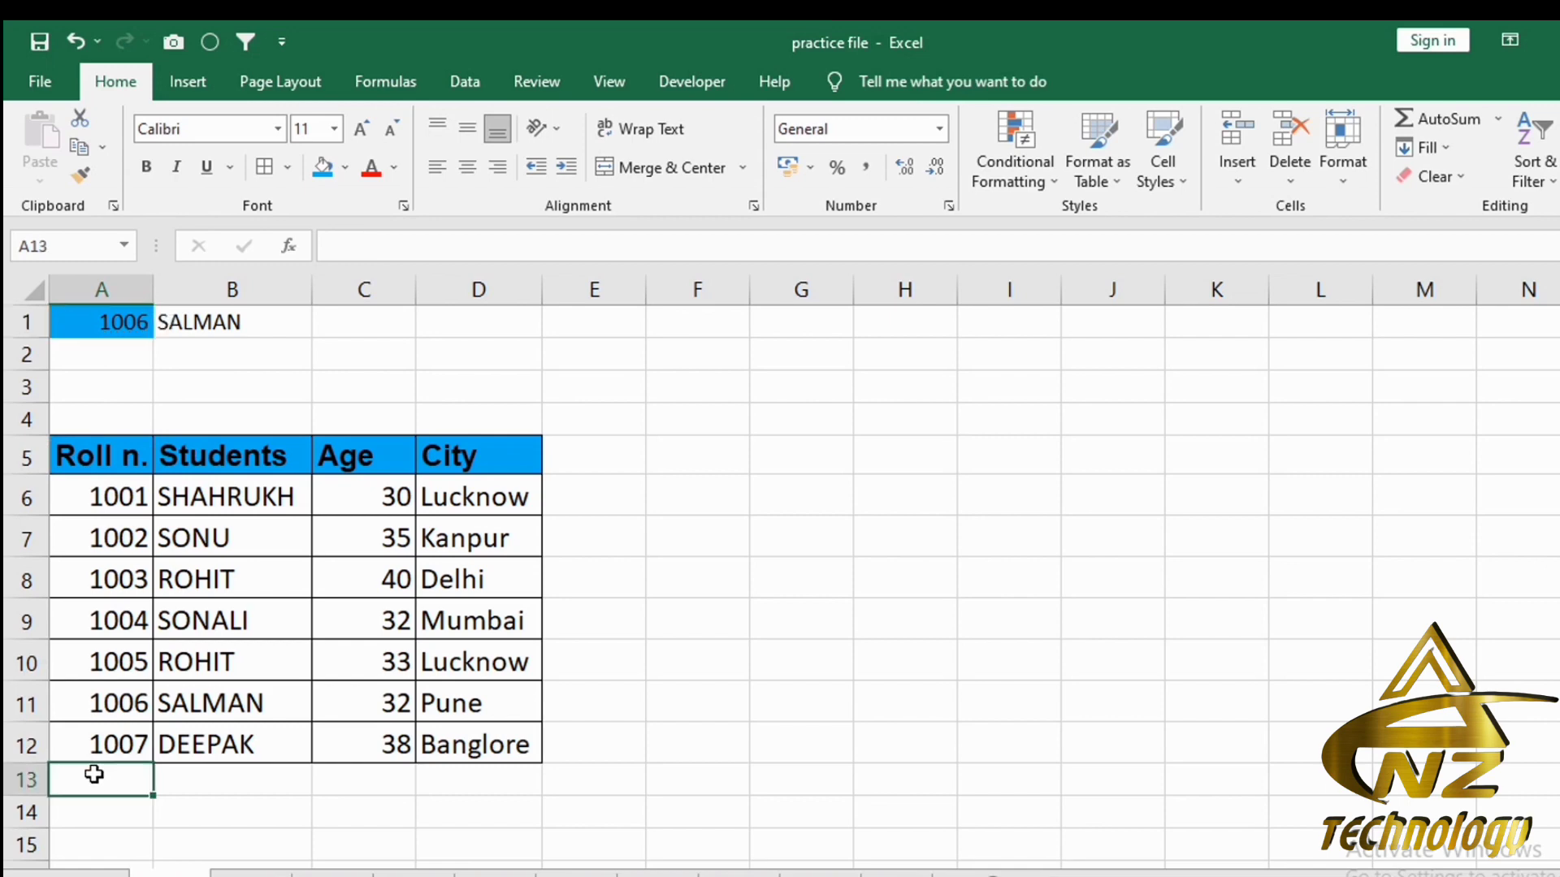
type("1008")
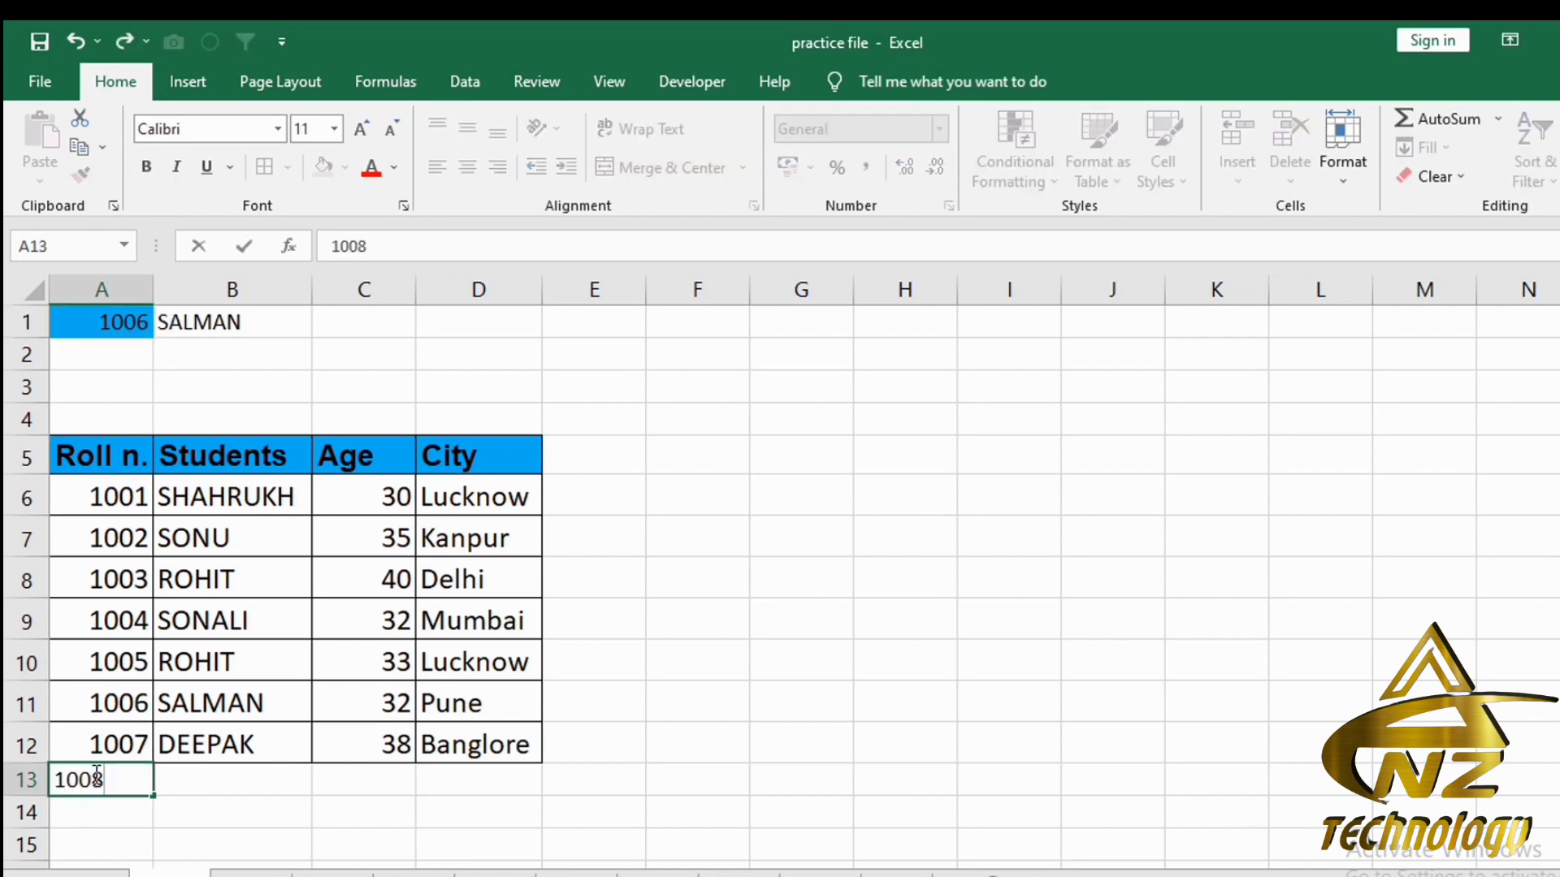
key("Tab")
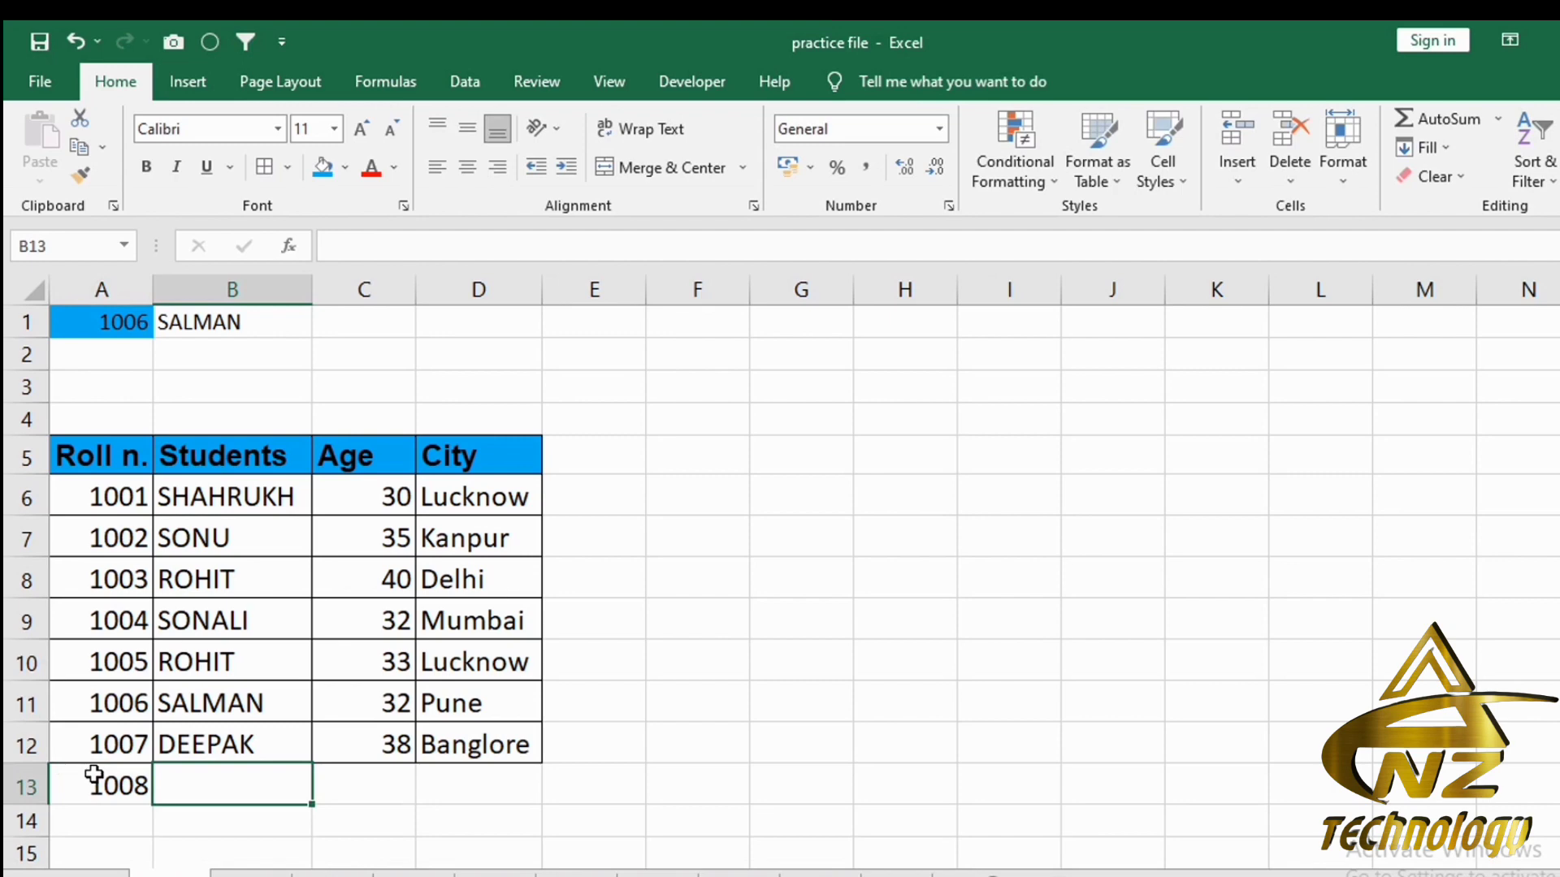
type("ARUN")
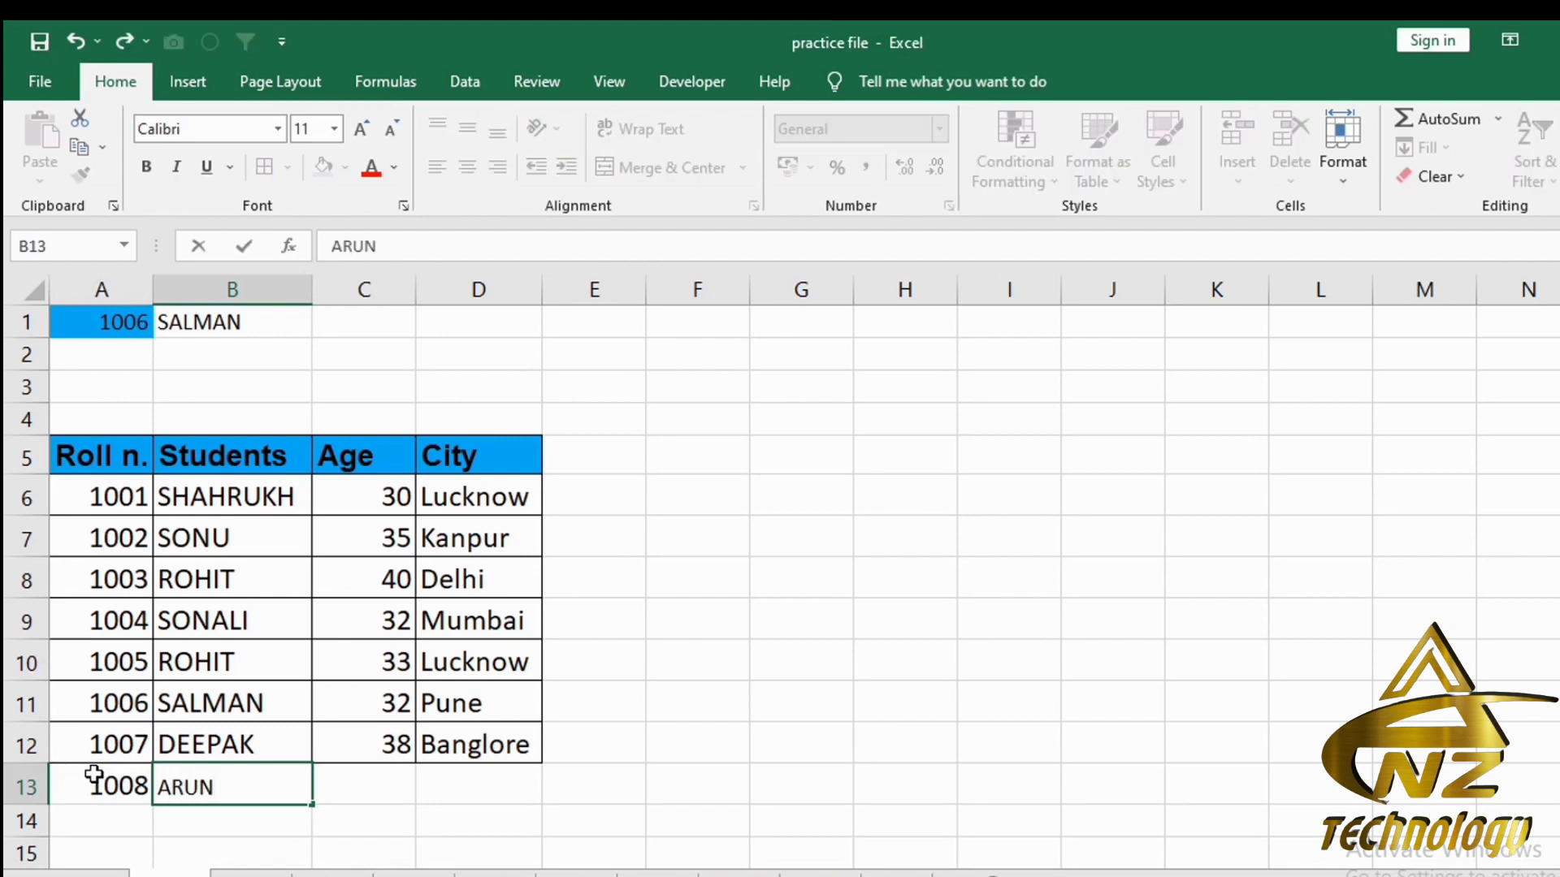
key("Tab")
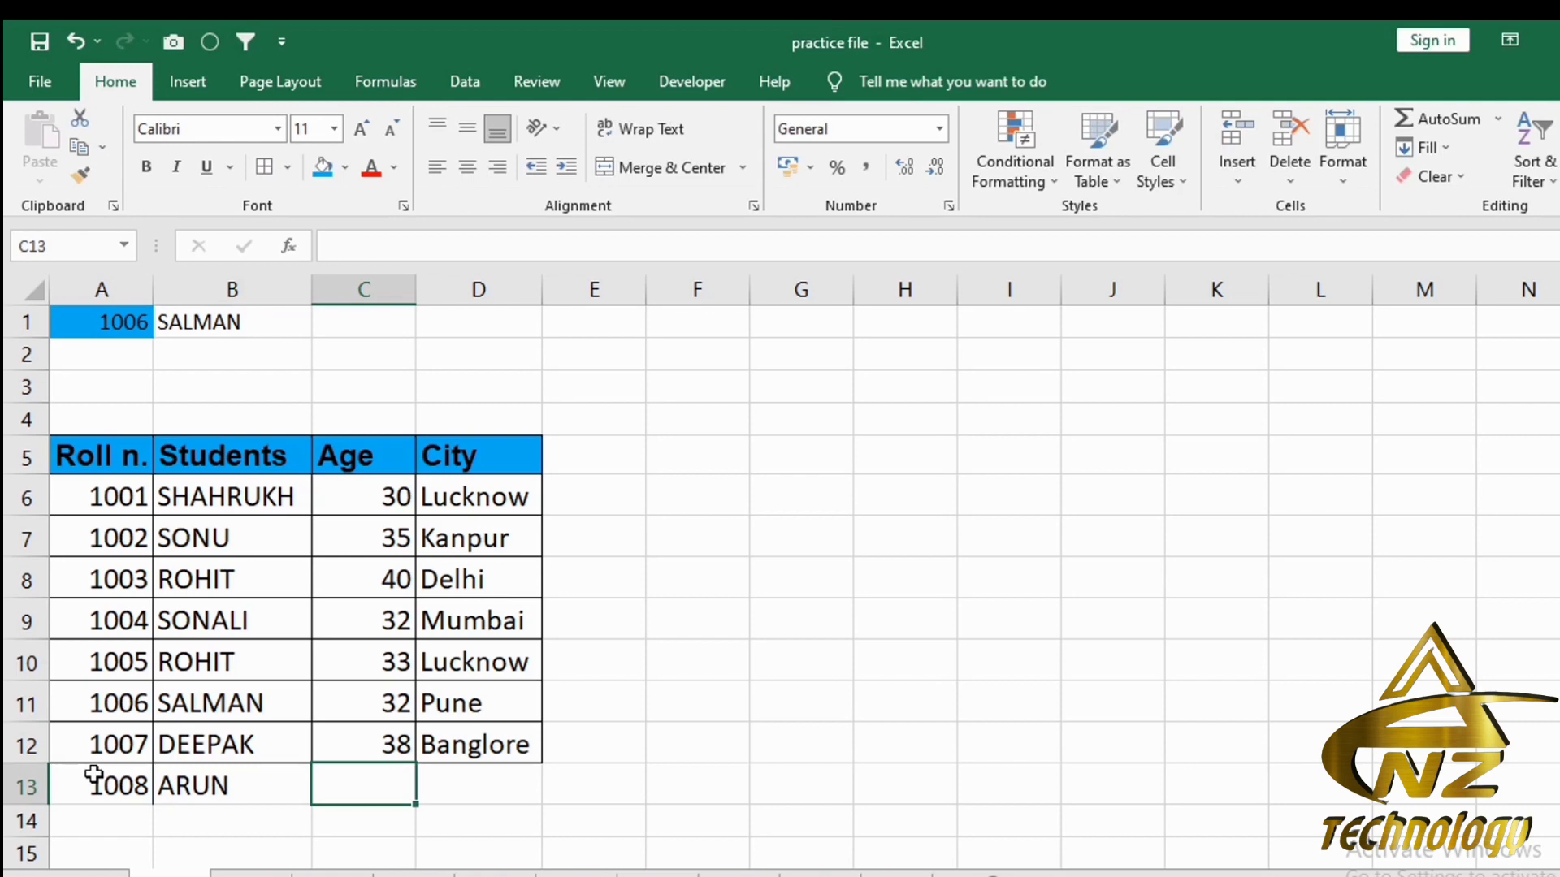
type("39")
key("Tab")
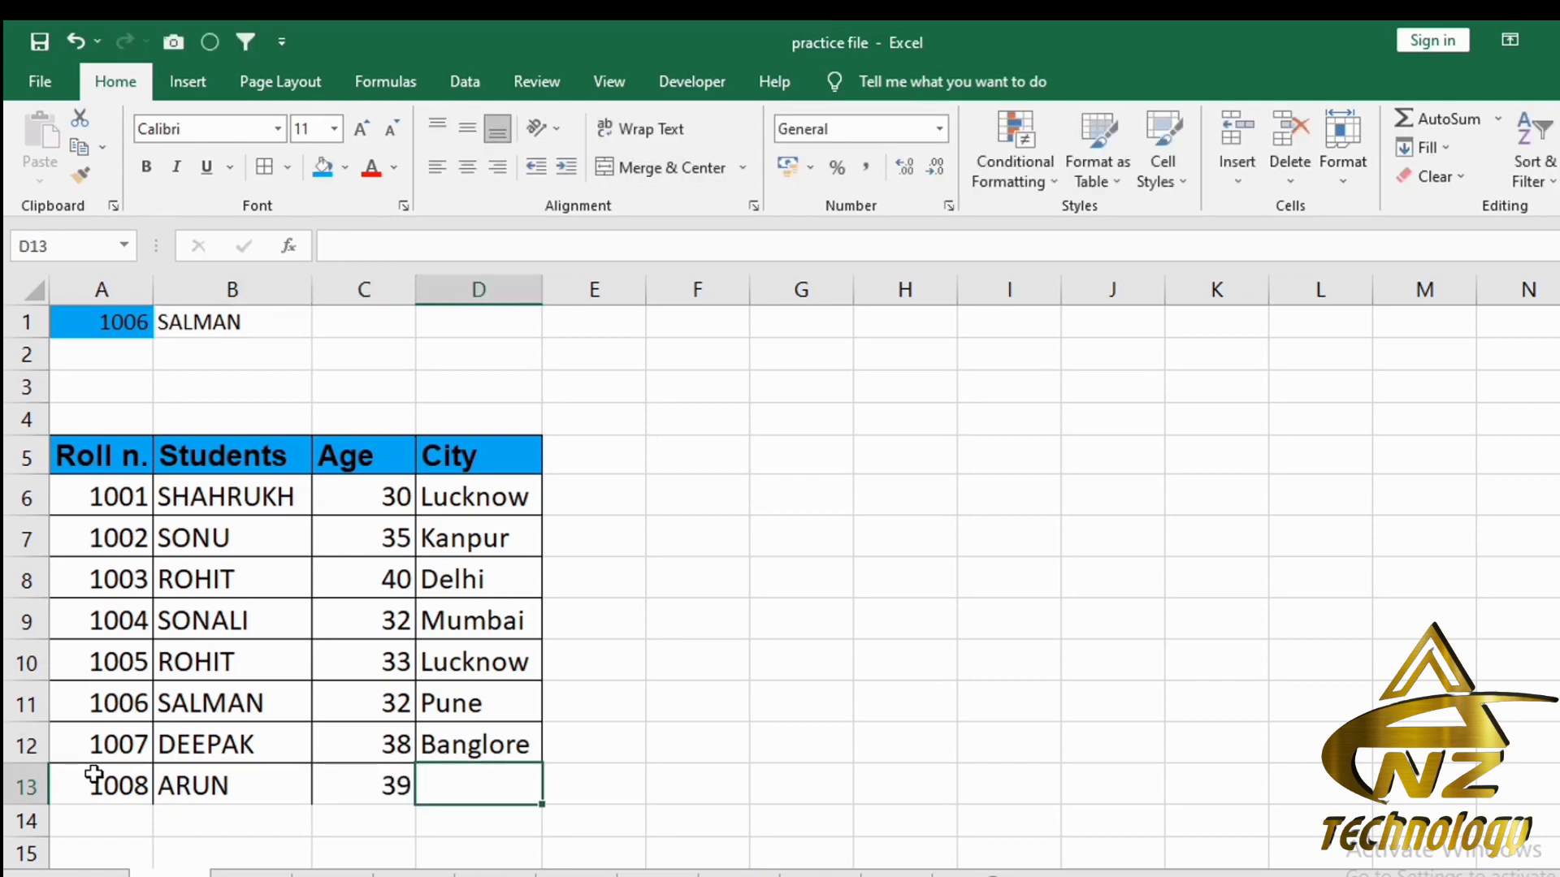
type("LUCKNOW")
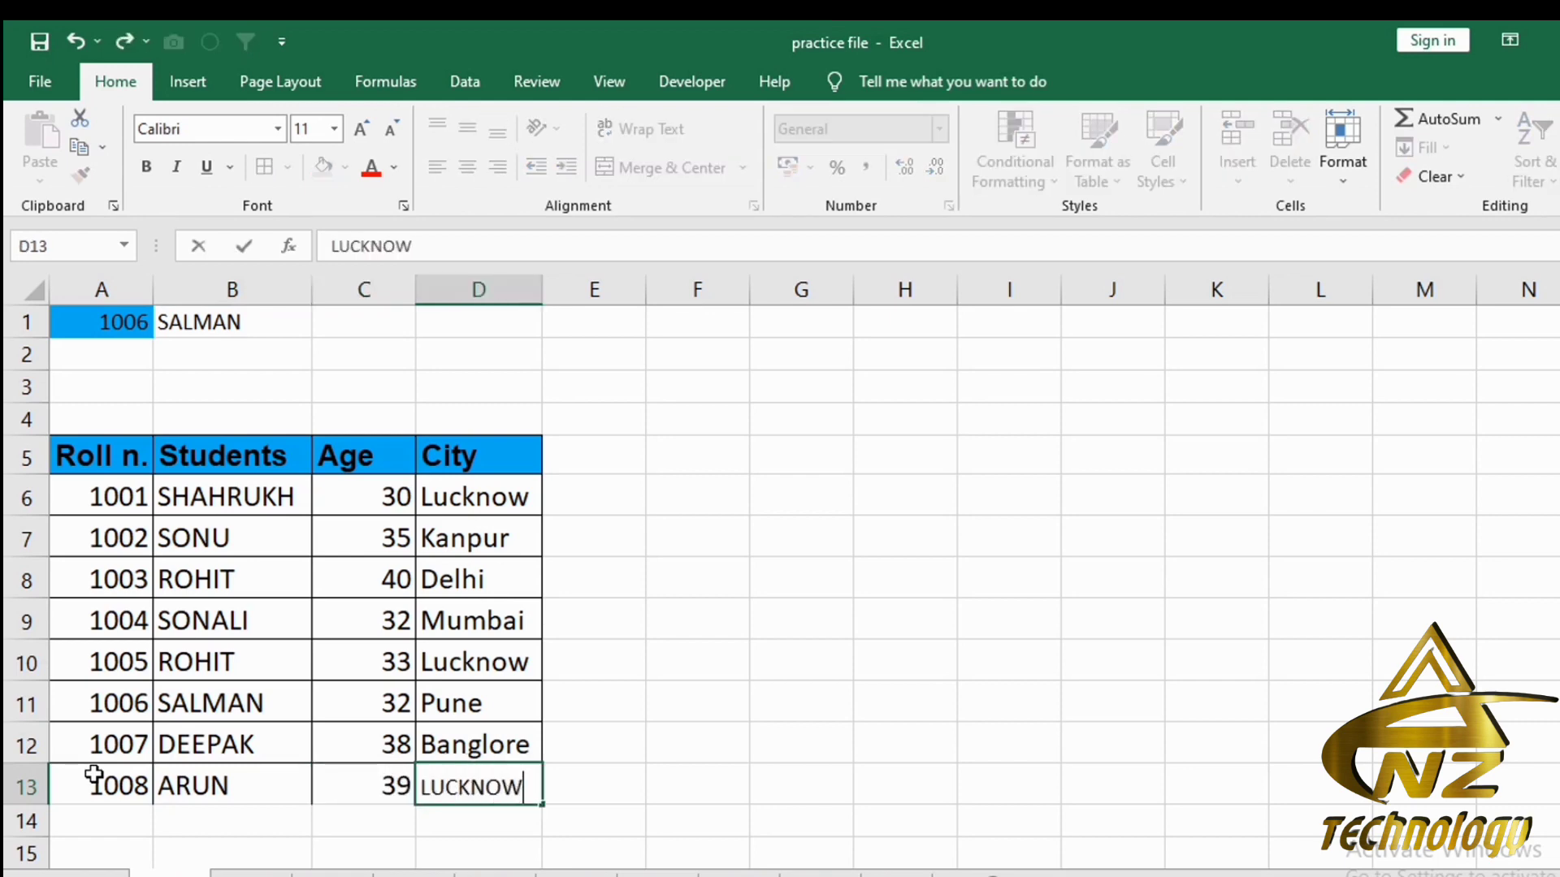
Step: Check whether the drop-down list in A1 offers the roll number added in row 13
left_click(115, 329)
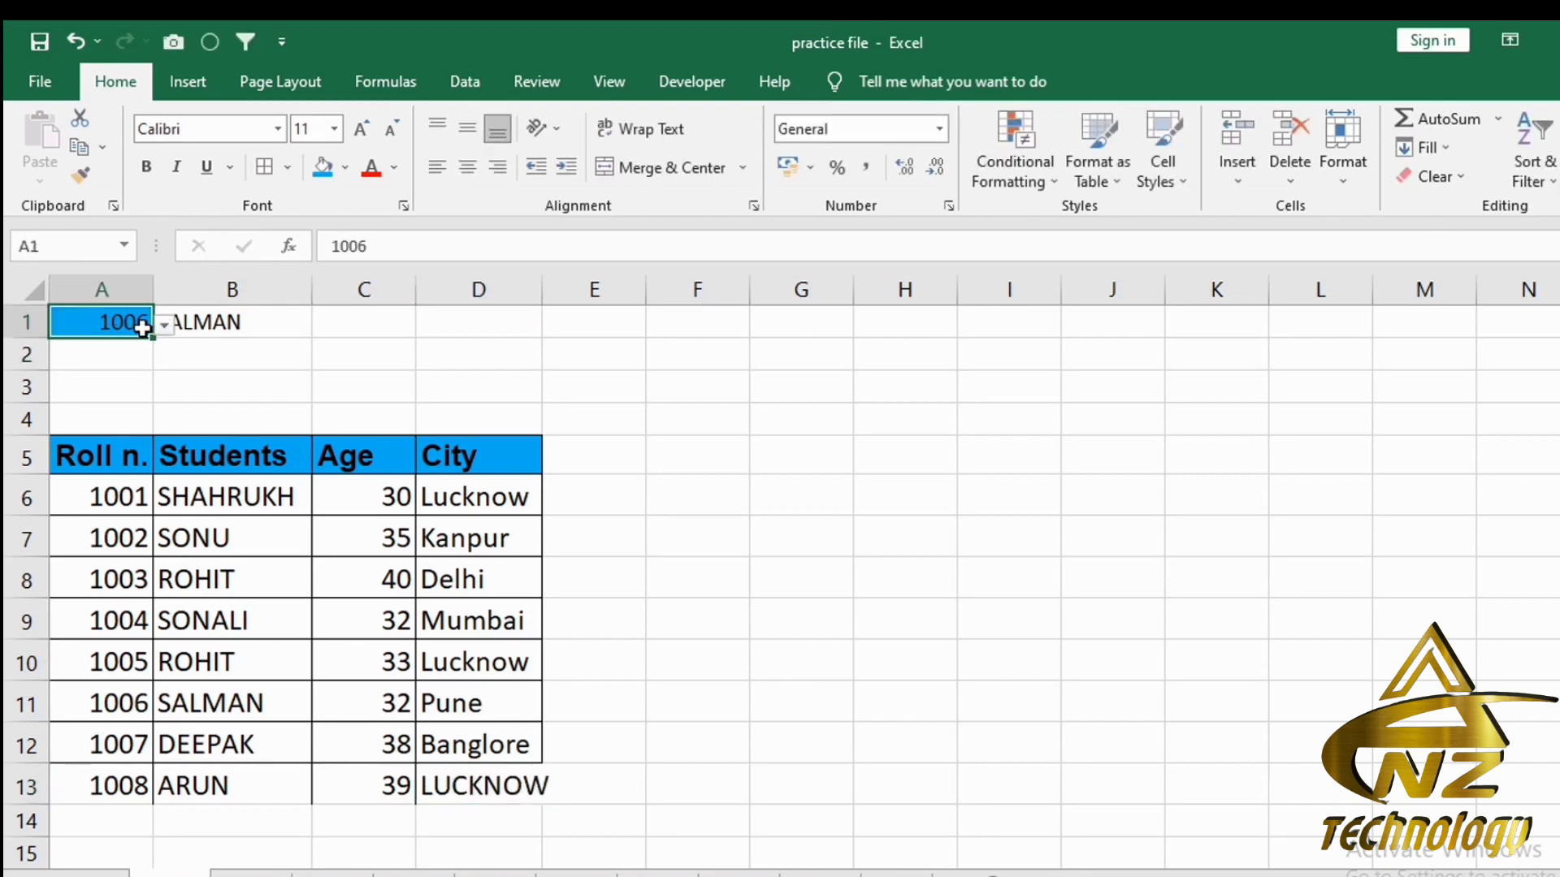
left_click(162, 328)
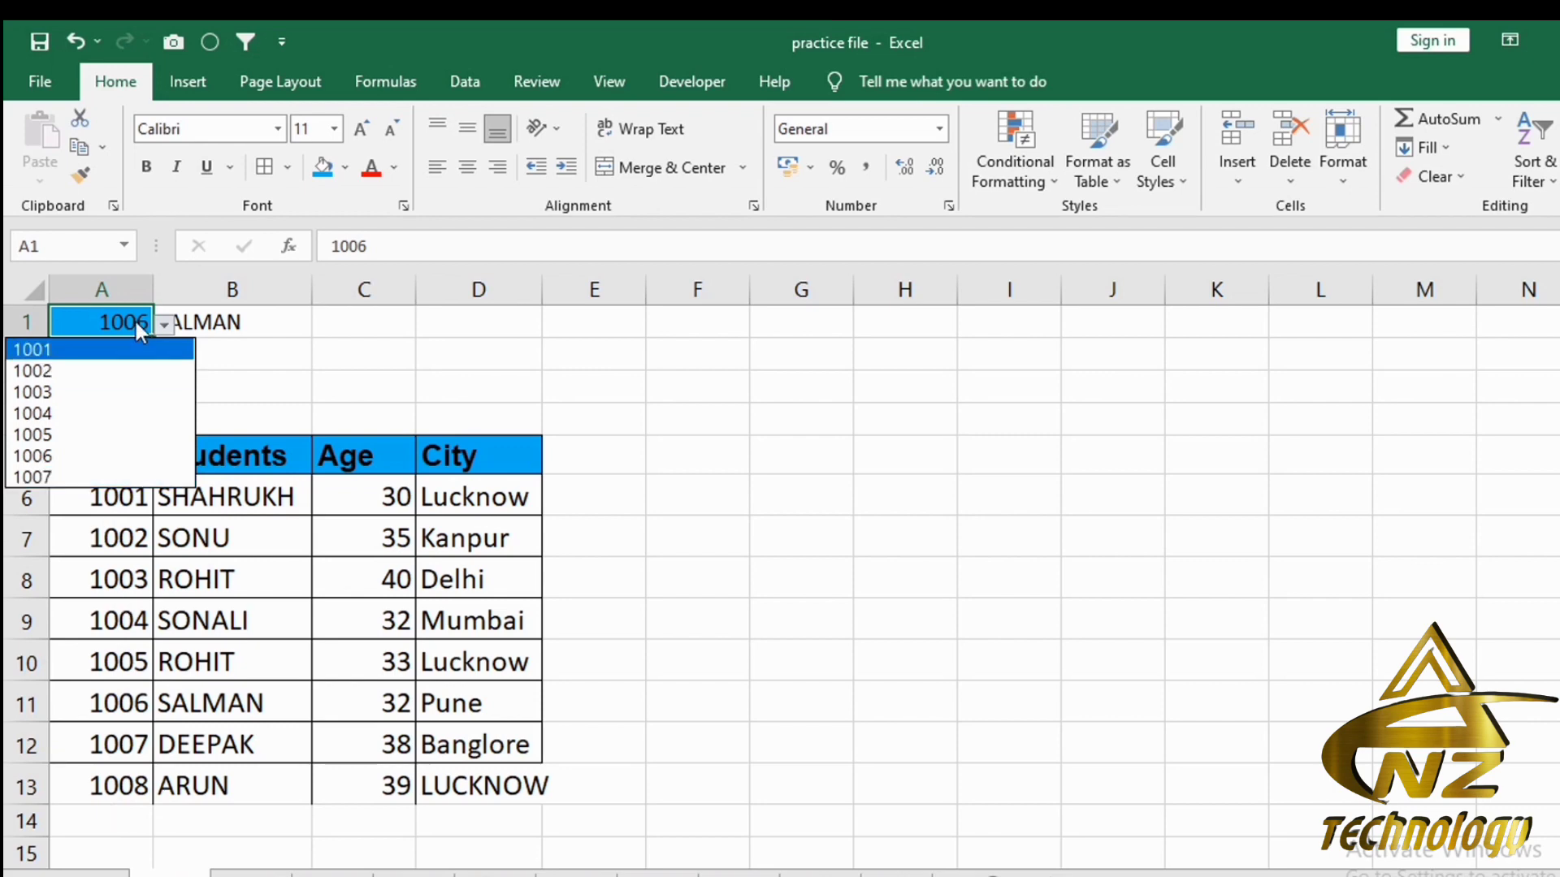
left_click(301, 382)
left_click(285, 380)
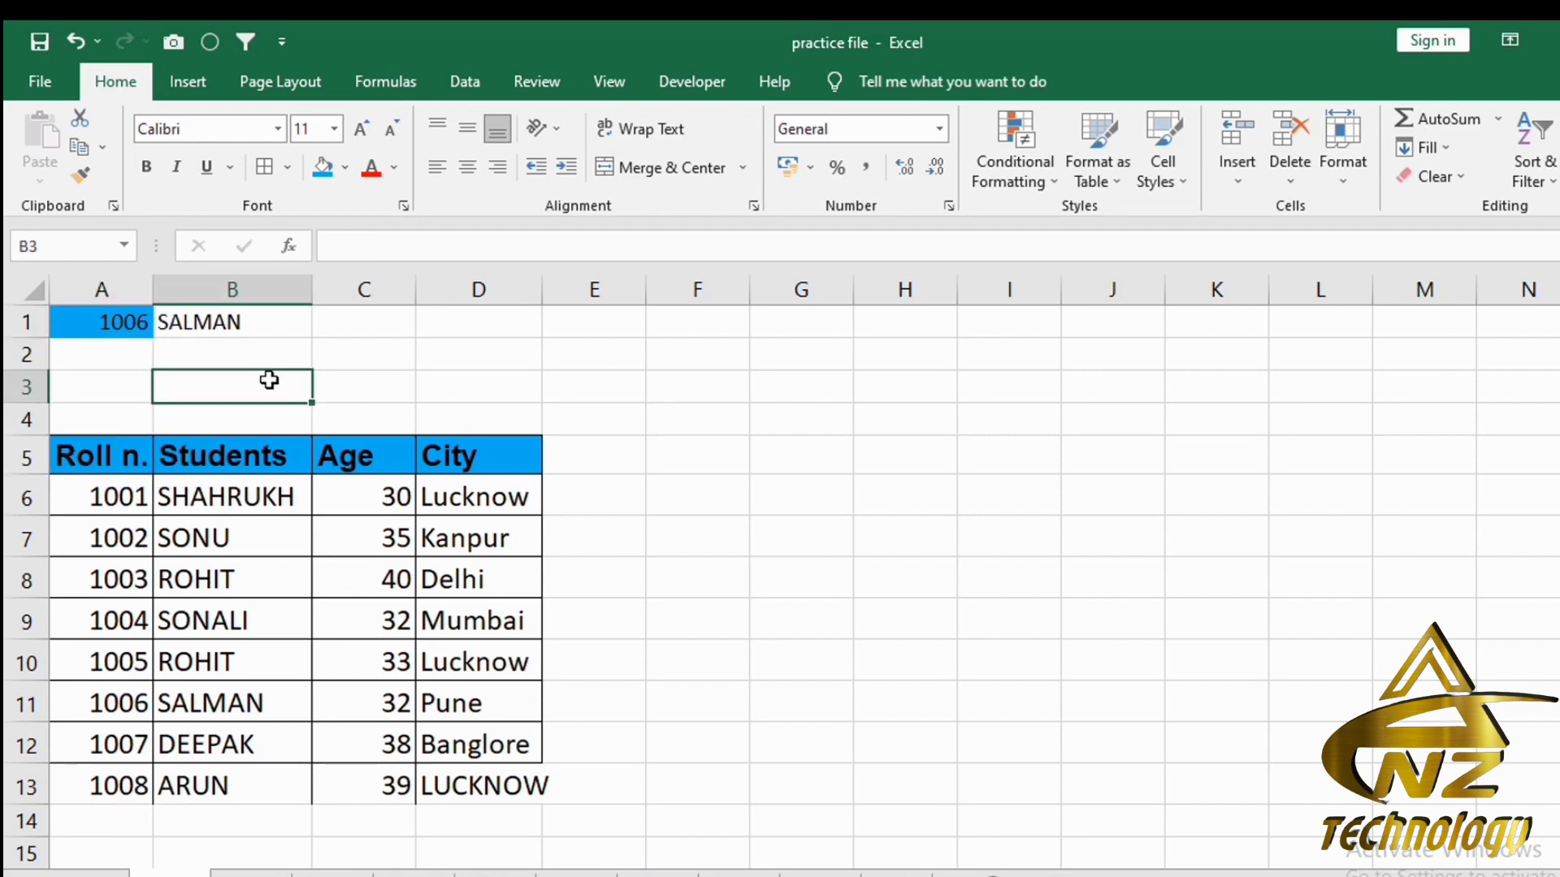
left_click(127, 332)
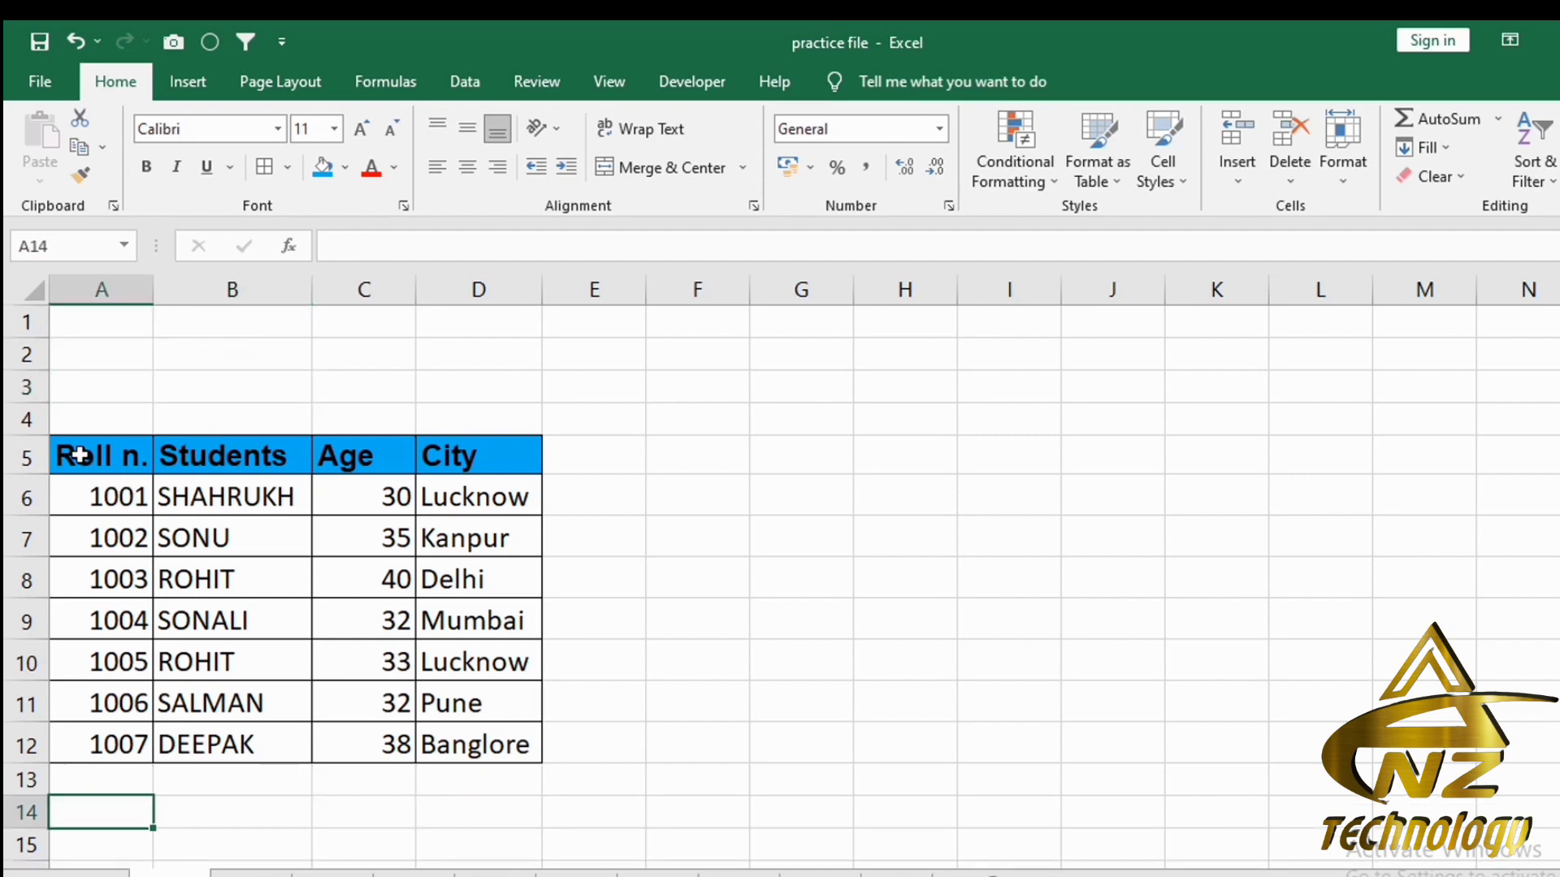
Step: Format the student list A5:D12 as a table with headers, using a blue style from the Light group
left_click_drag(61, 452, 463, 741)
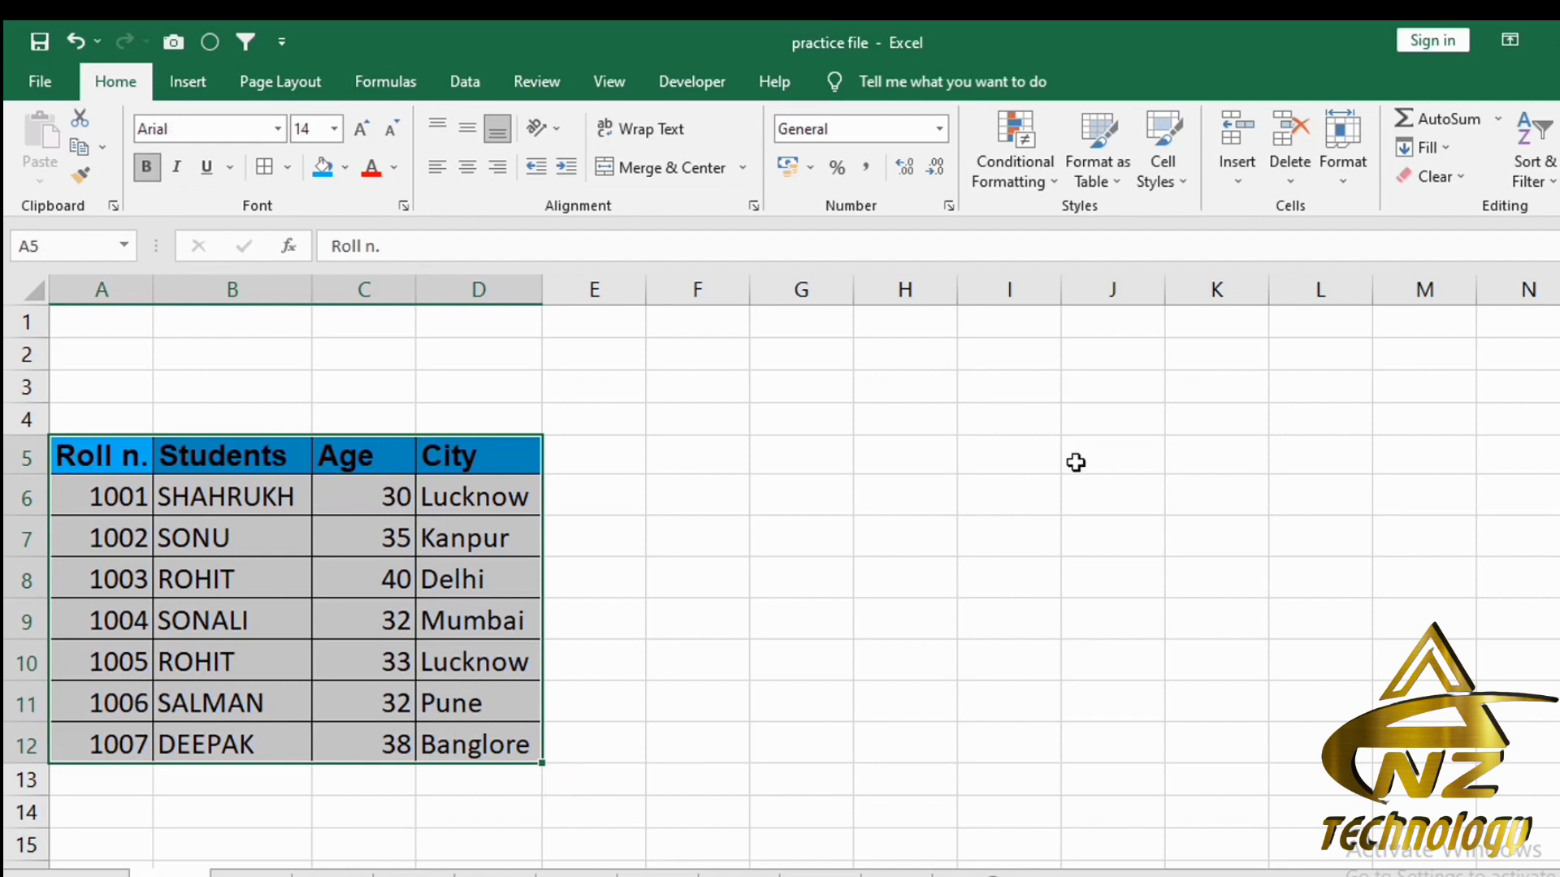
left_click(1113, 185)
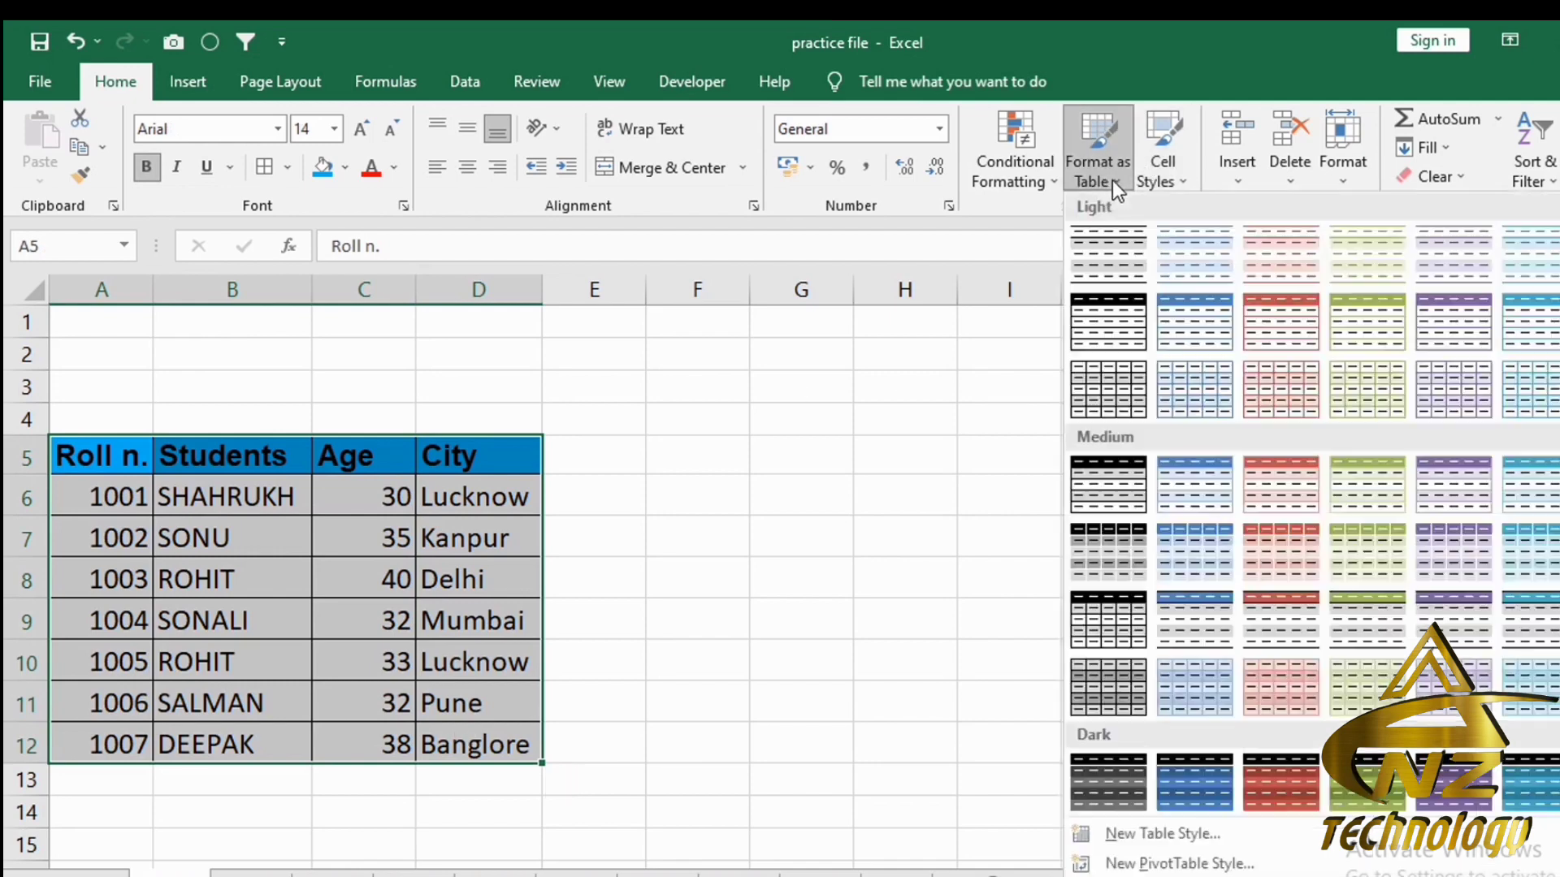
left_click(1182, 314)
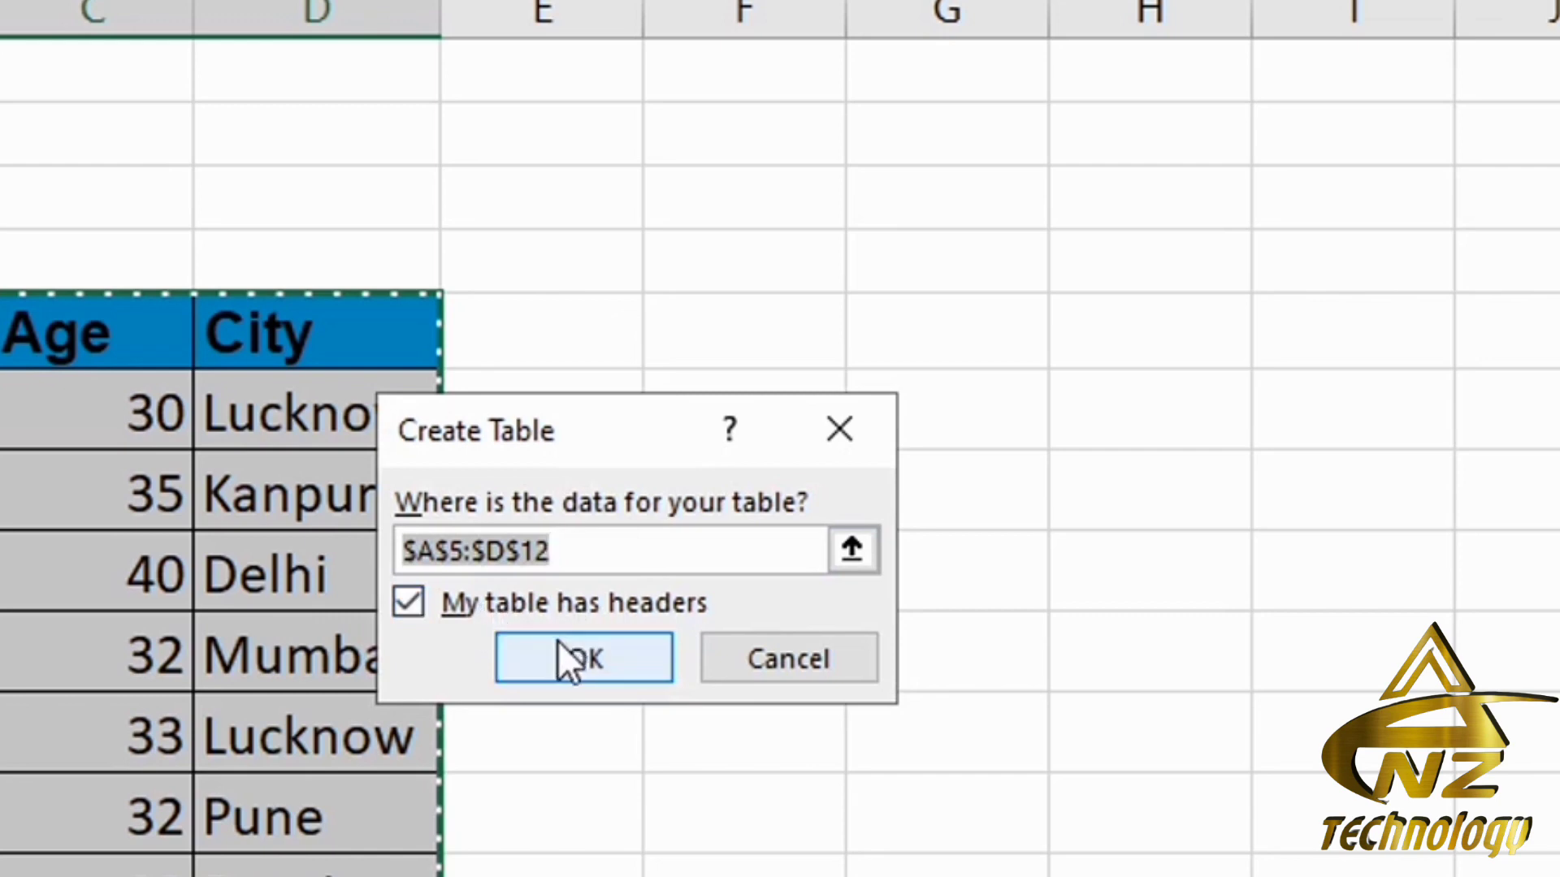
left_click(513, 649)
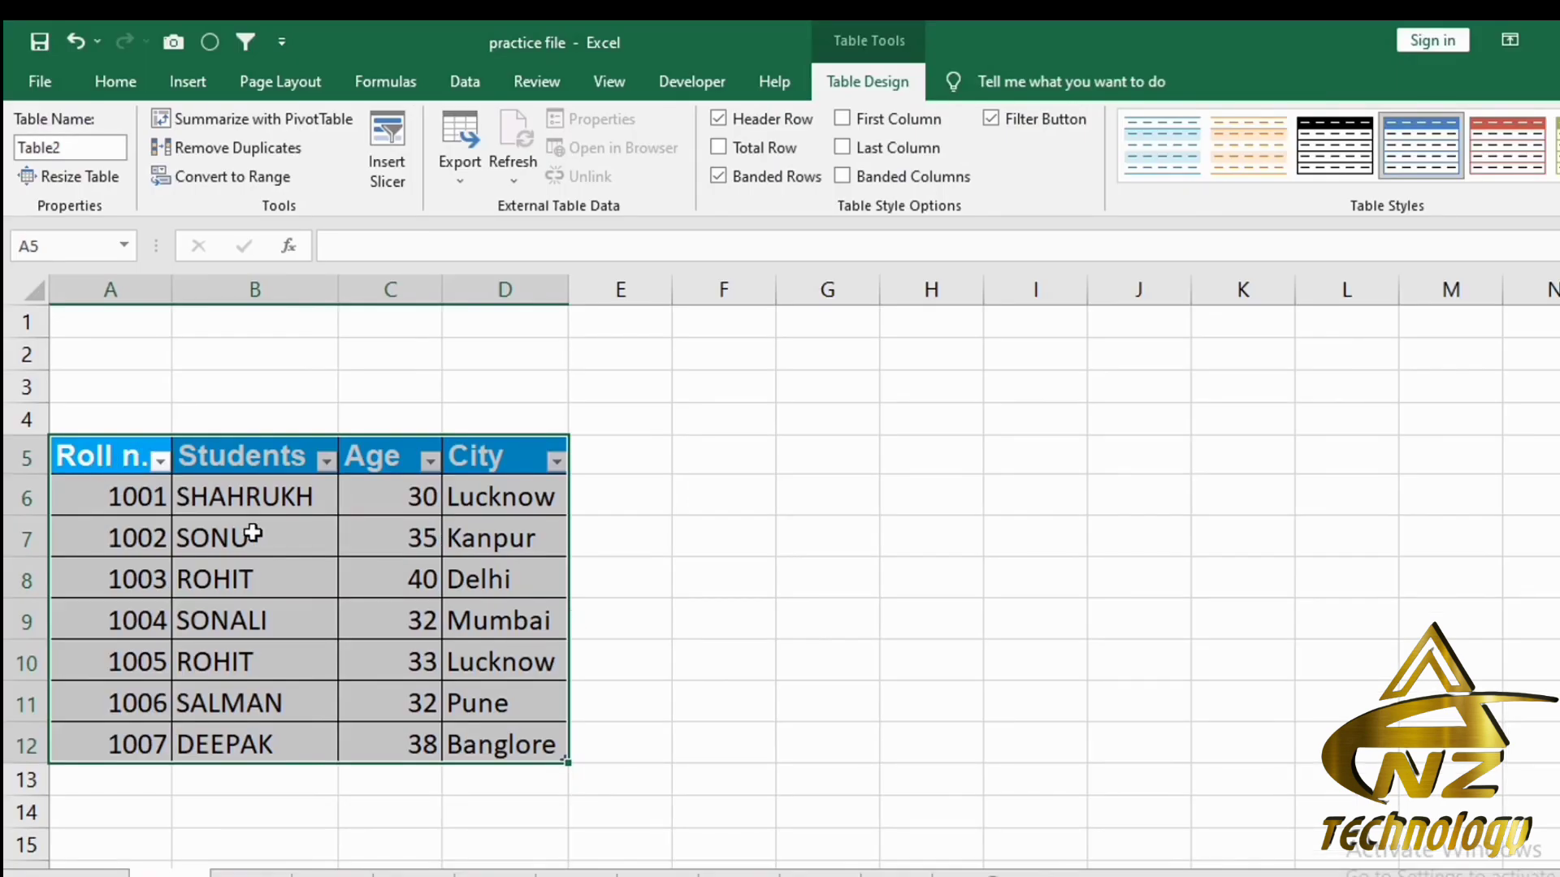
Step: Extend the table by entering roll numbers 1008 in A13 and 1009 in A14, directly below the last record
left_click(284, 650)
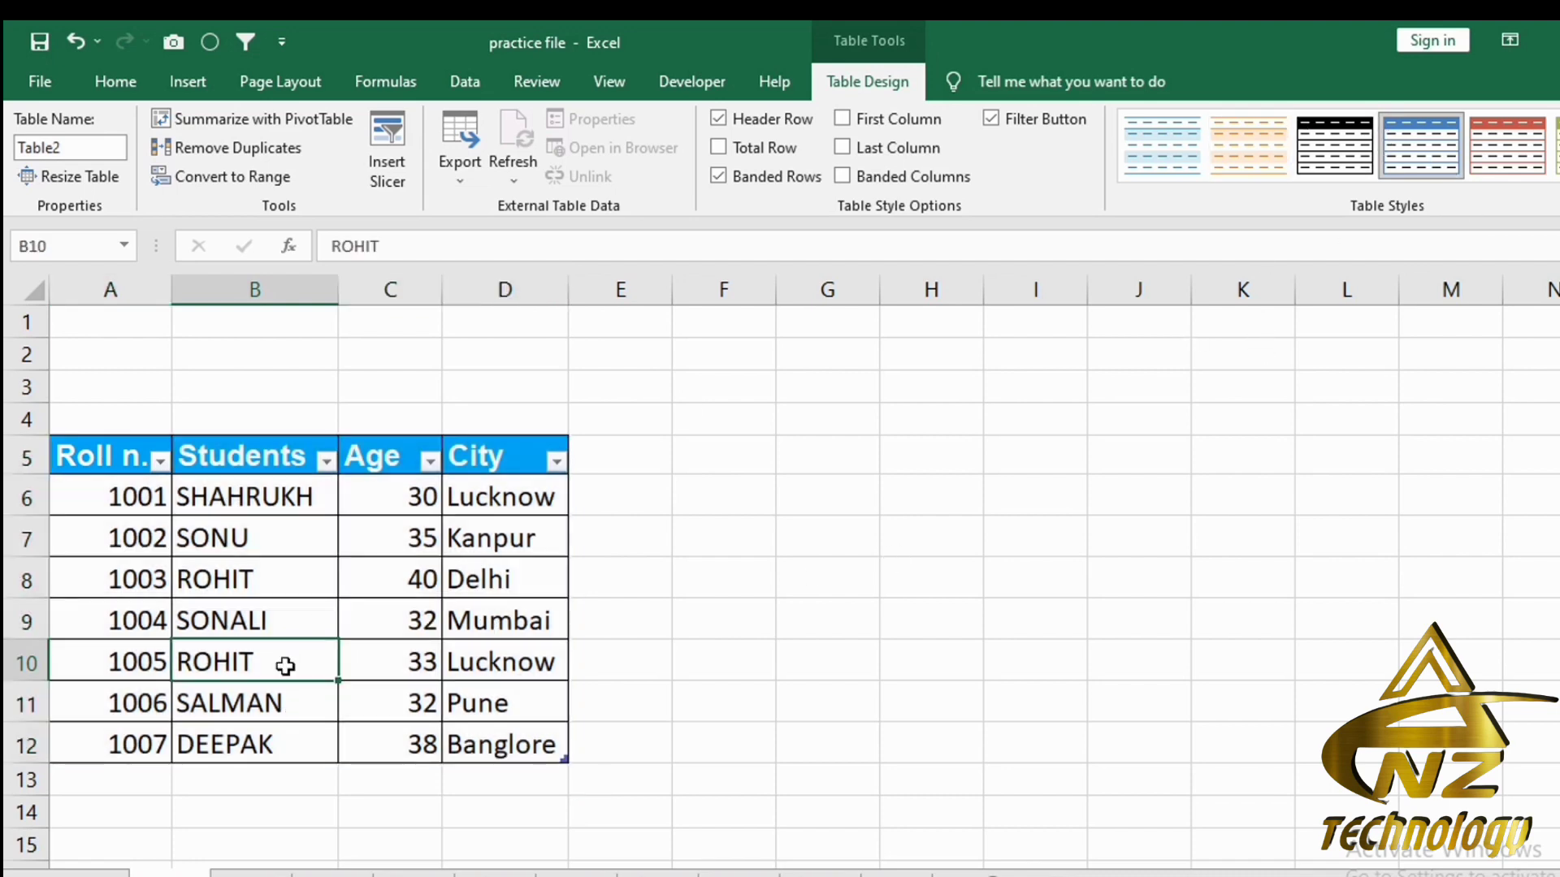
left_click(284, 614)
left_click(99, 783)
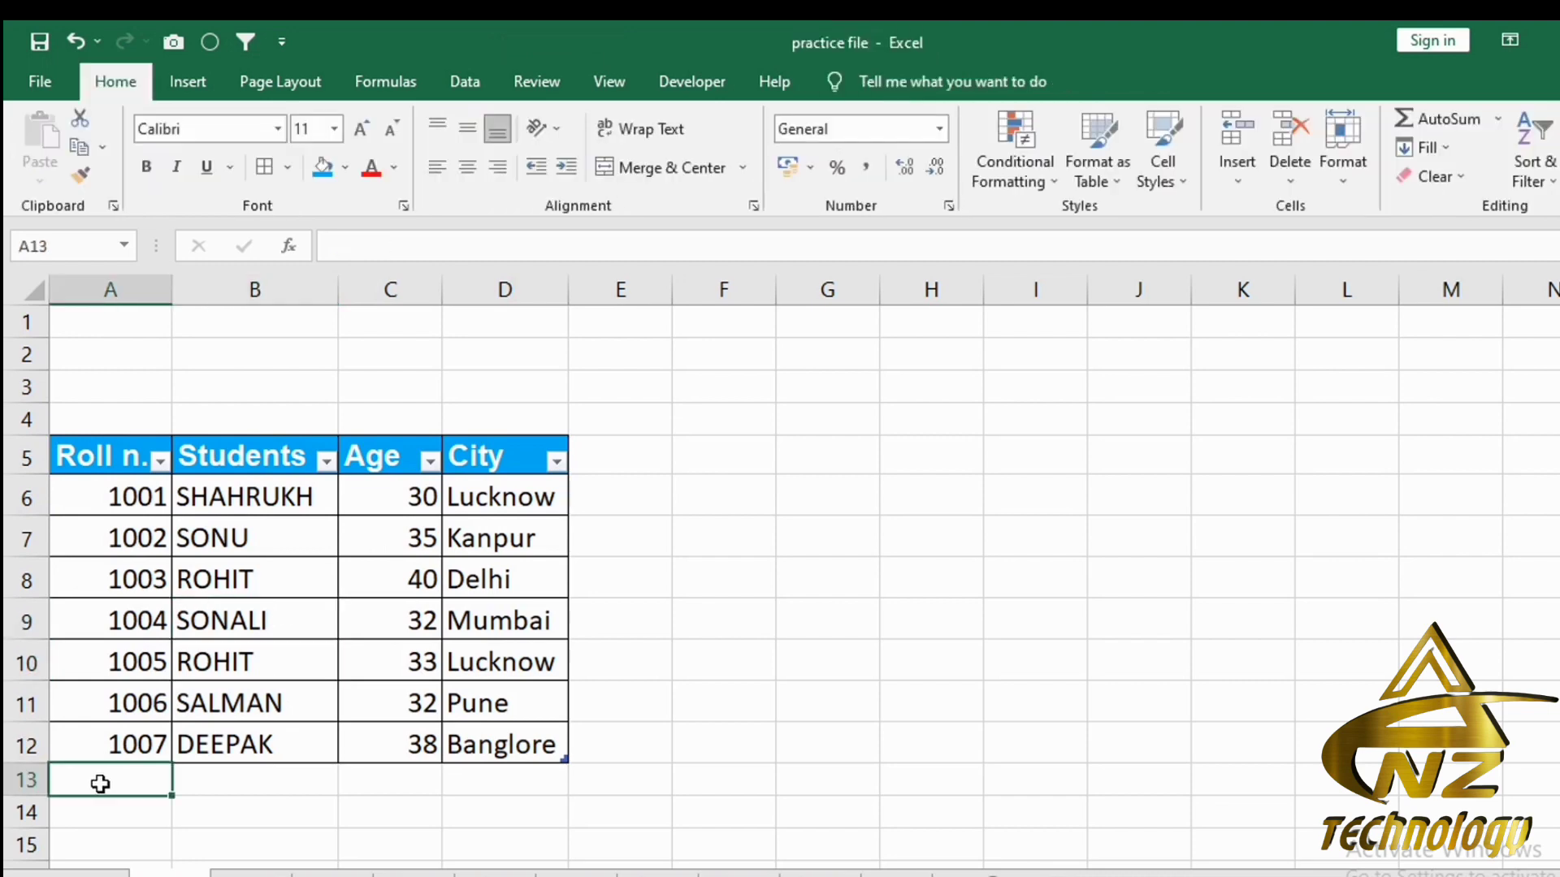
type("1008")
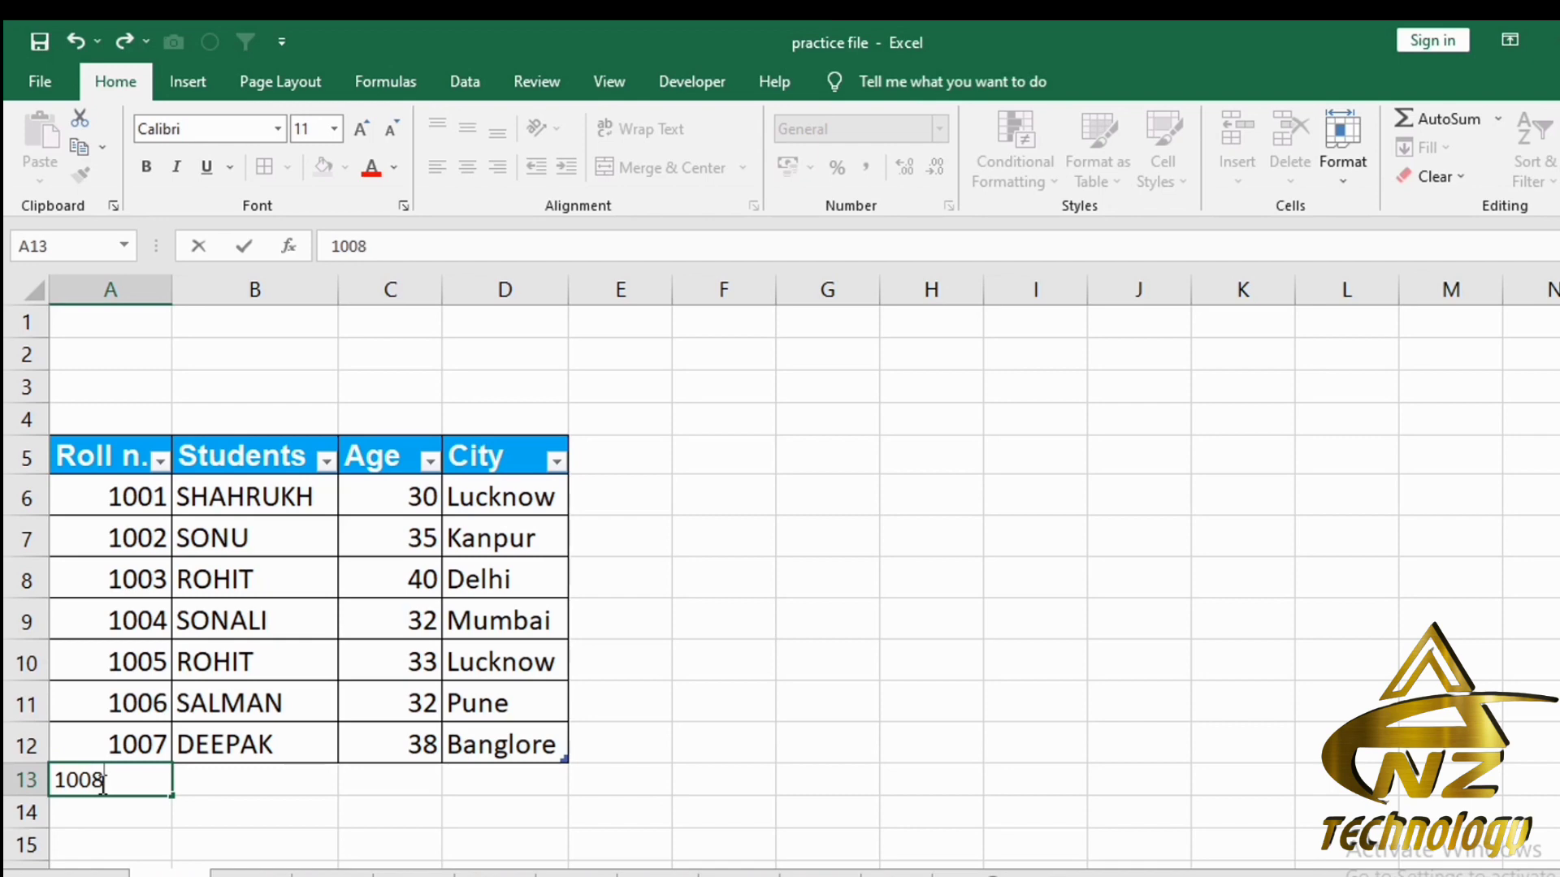
key("Return")
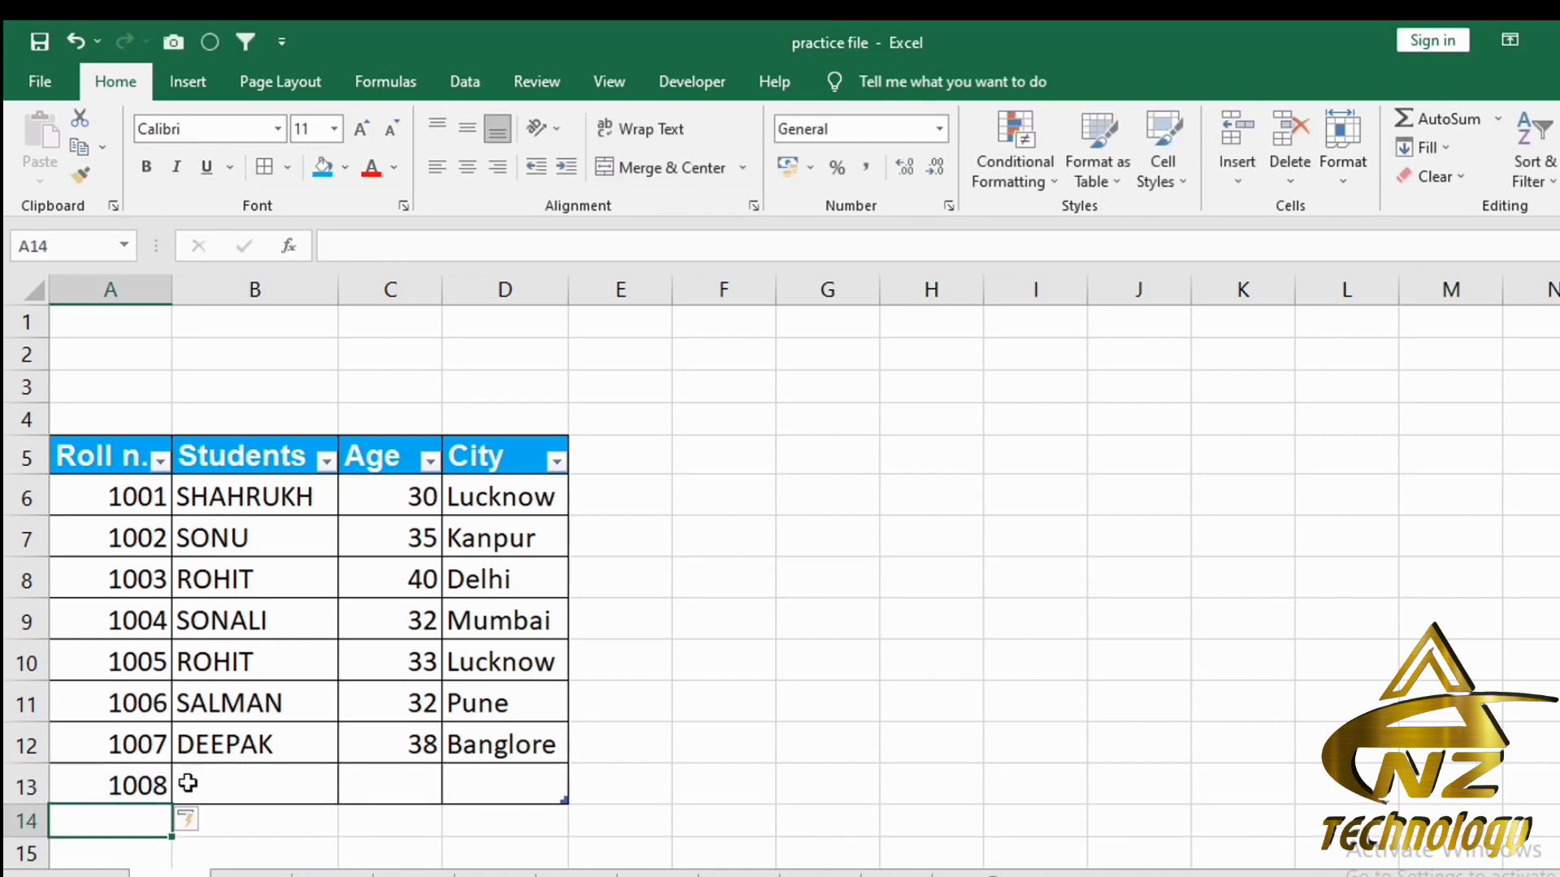
left_click(227, 831)
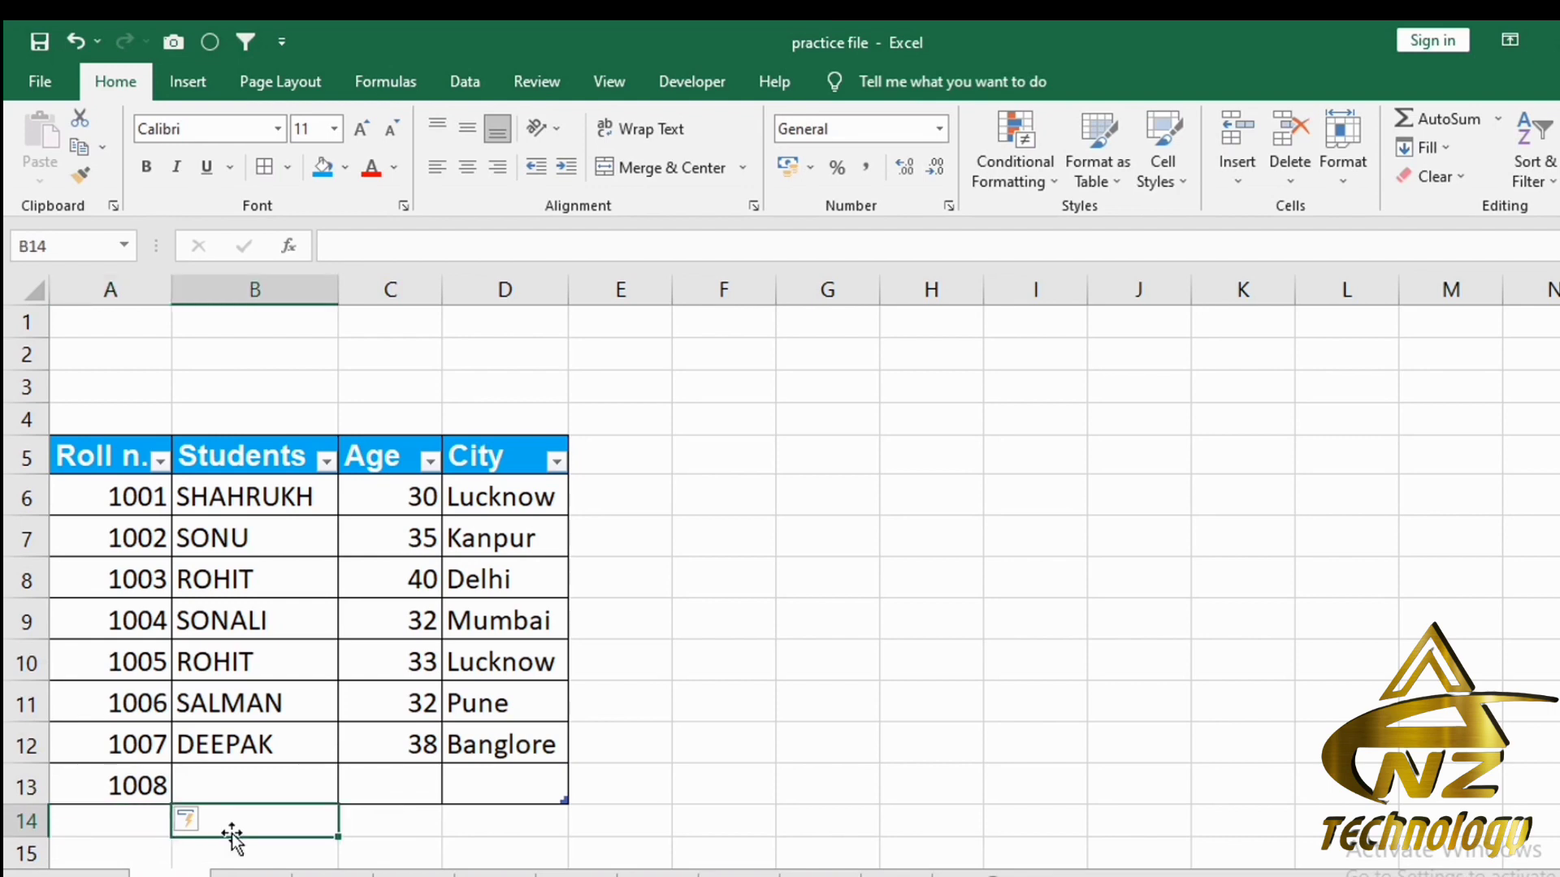
left_click(135, 827)
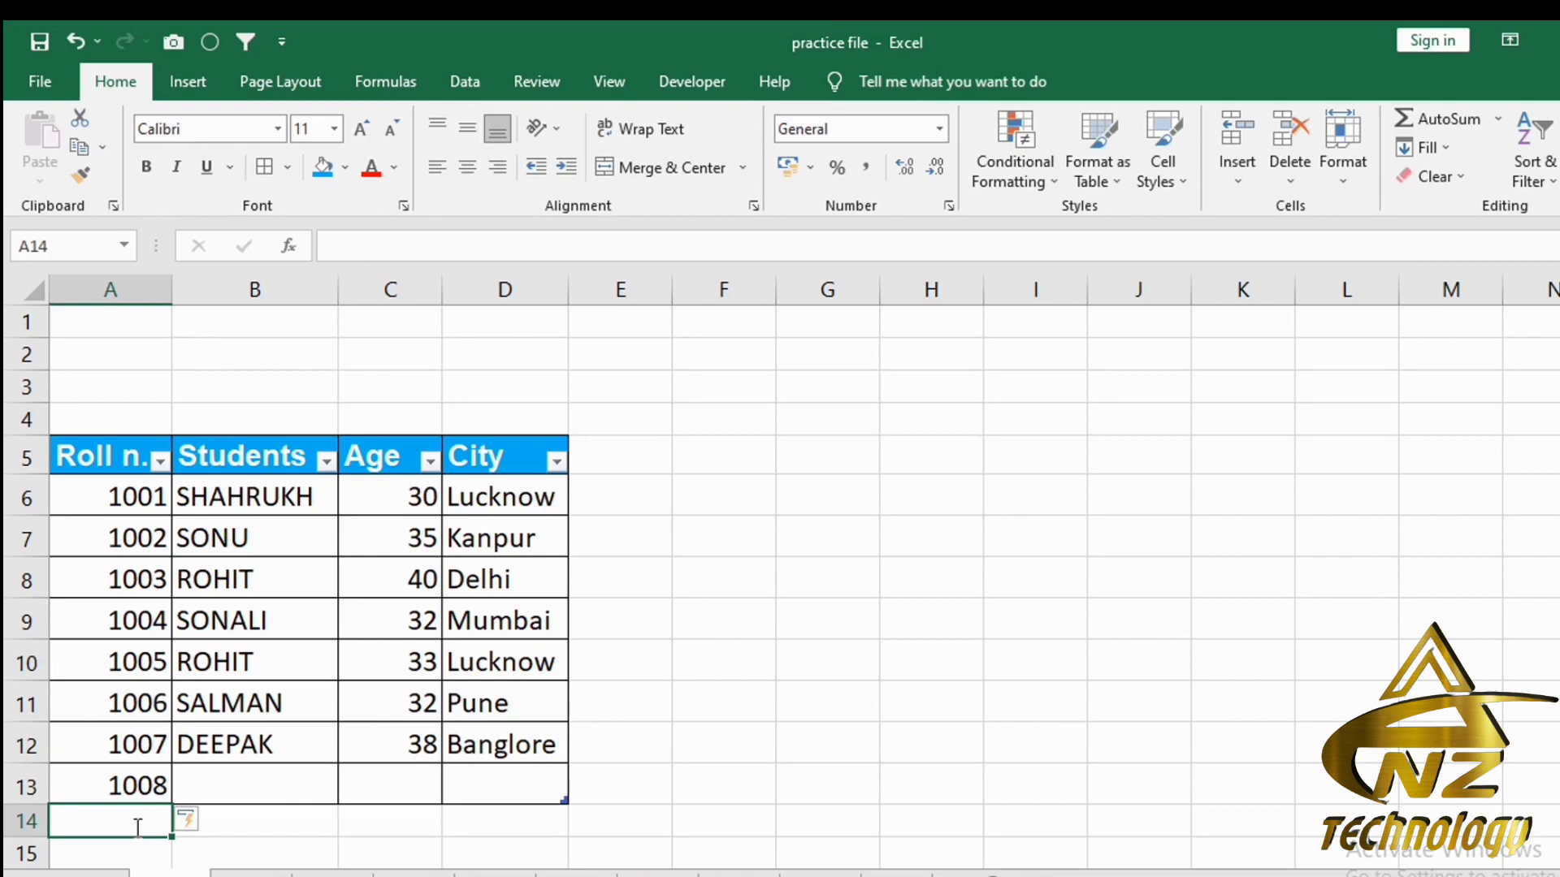
type("1009")
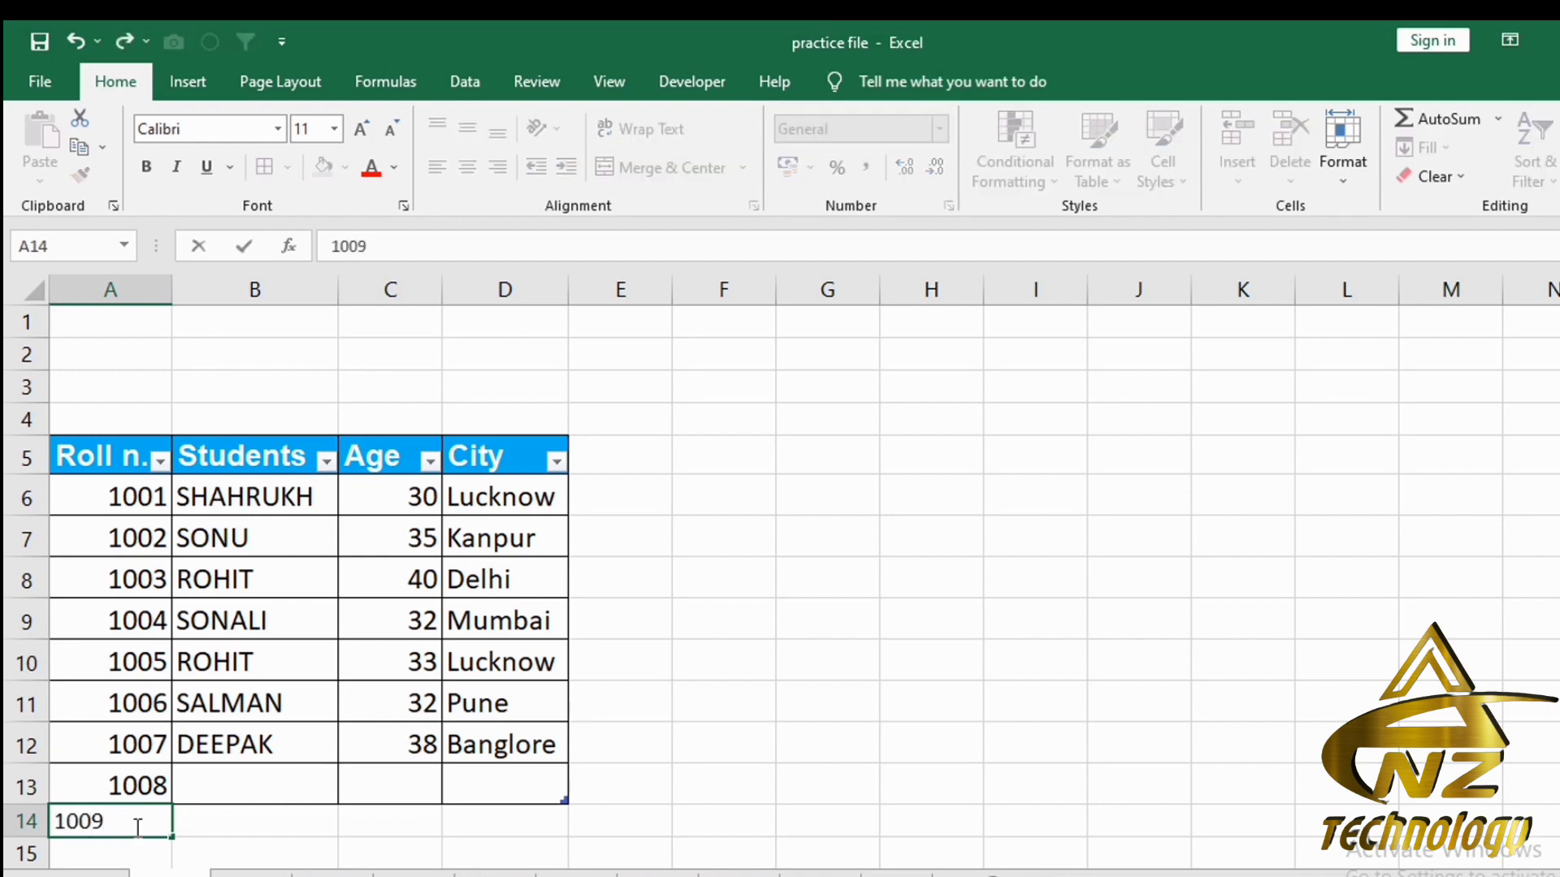
key("Return")
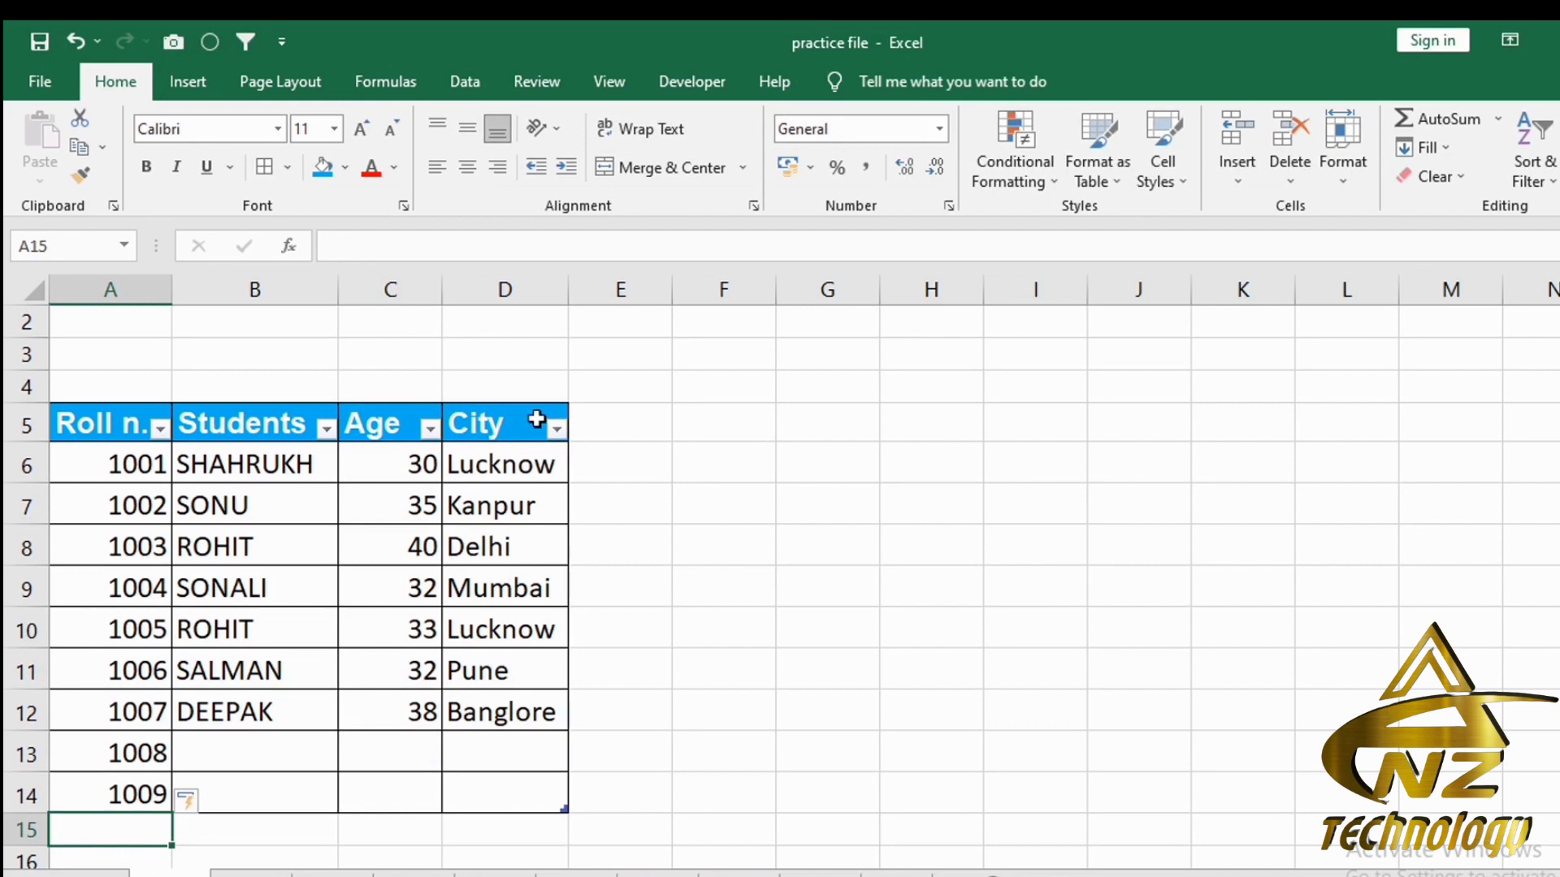
Step: Add a column to the table by entering the header CLASS in E5, directly beside City
left_click(624, 417)
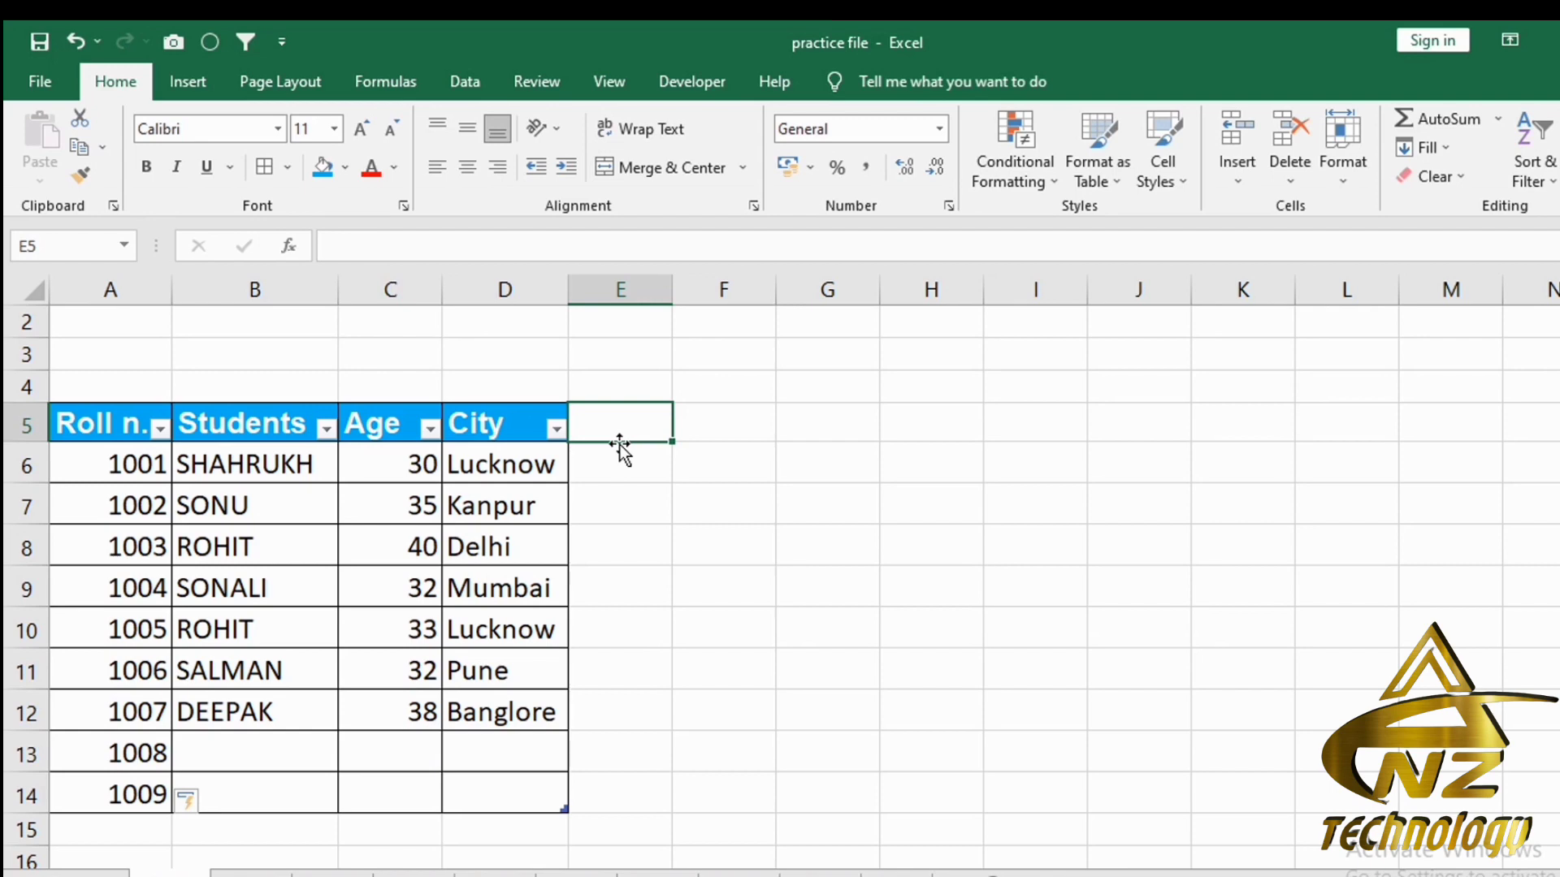
type("CLASS")
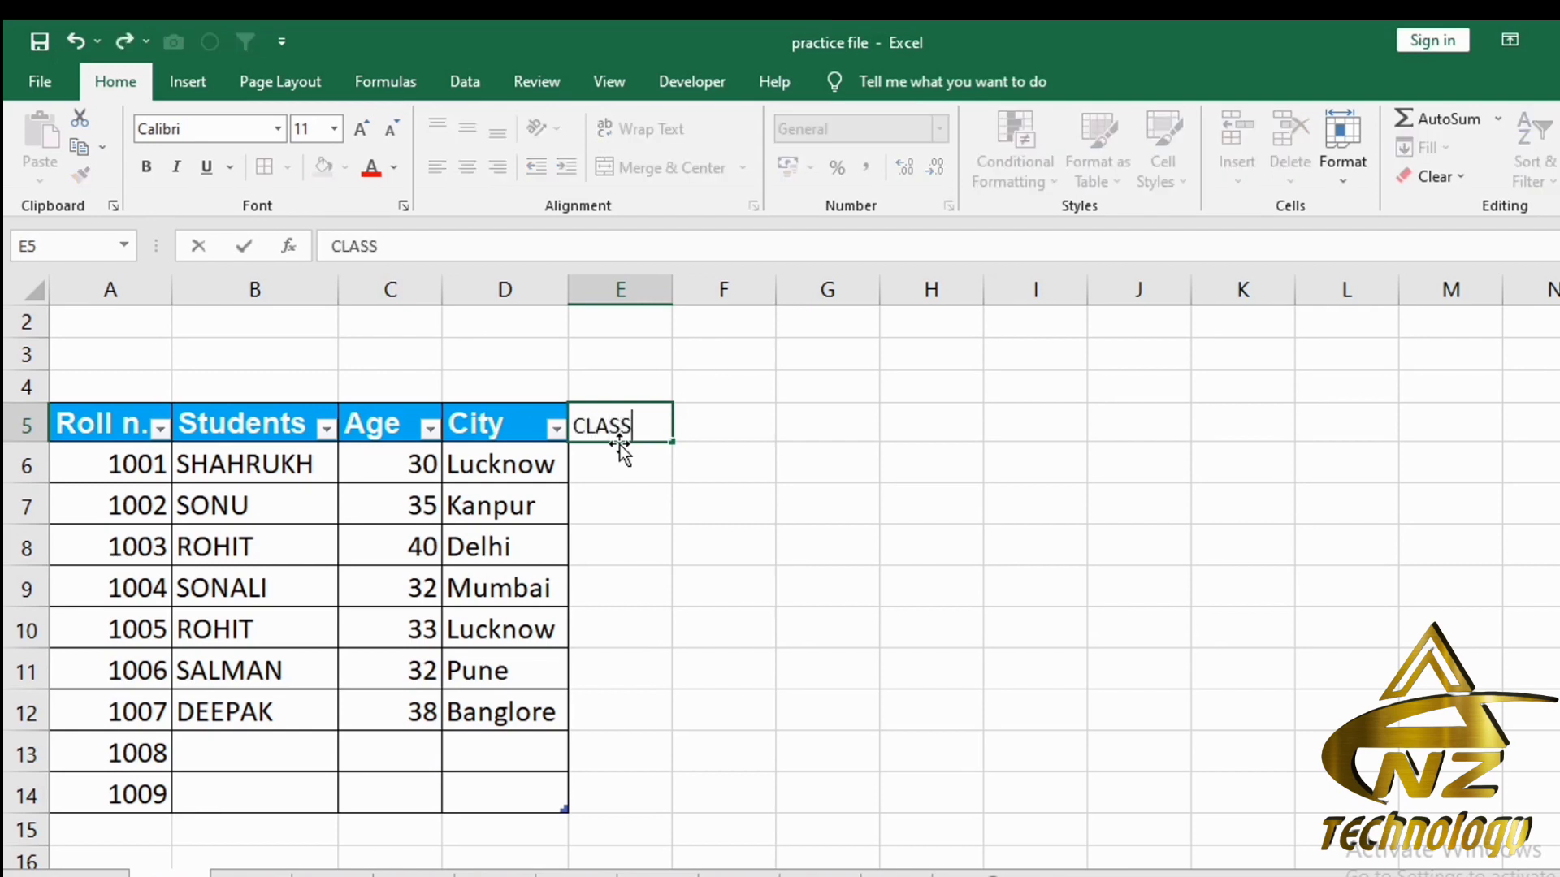
key("Return")
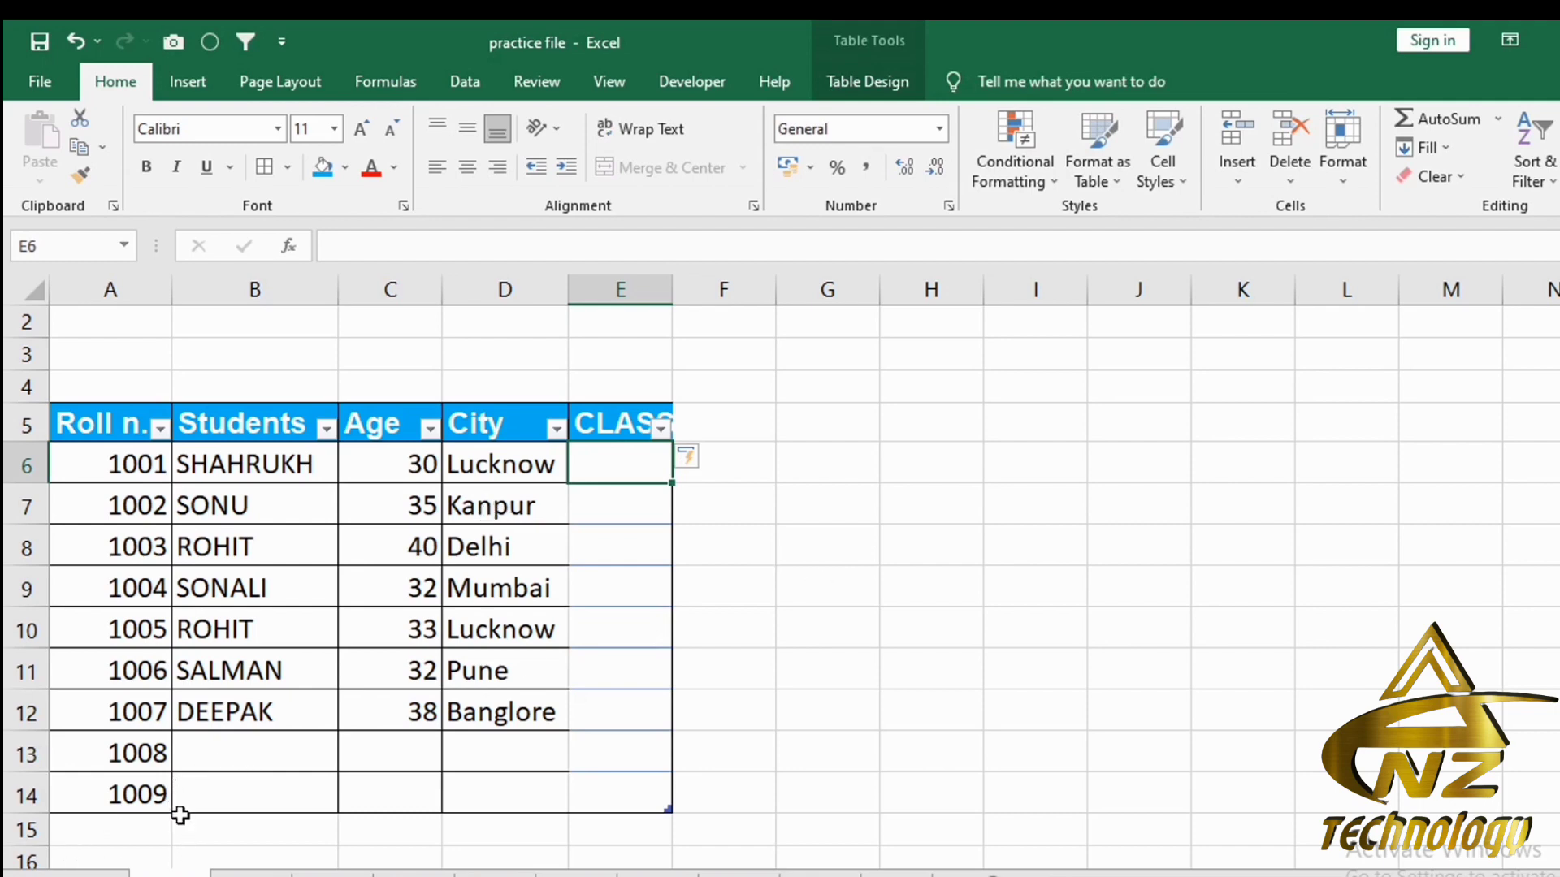
Step: Undo the added CLASS column and the roll numbers entered in A13 and A14
key("ctrl+z")
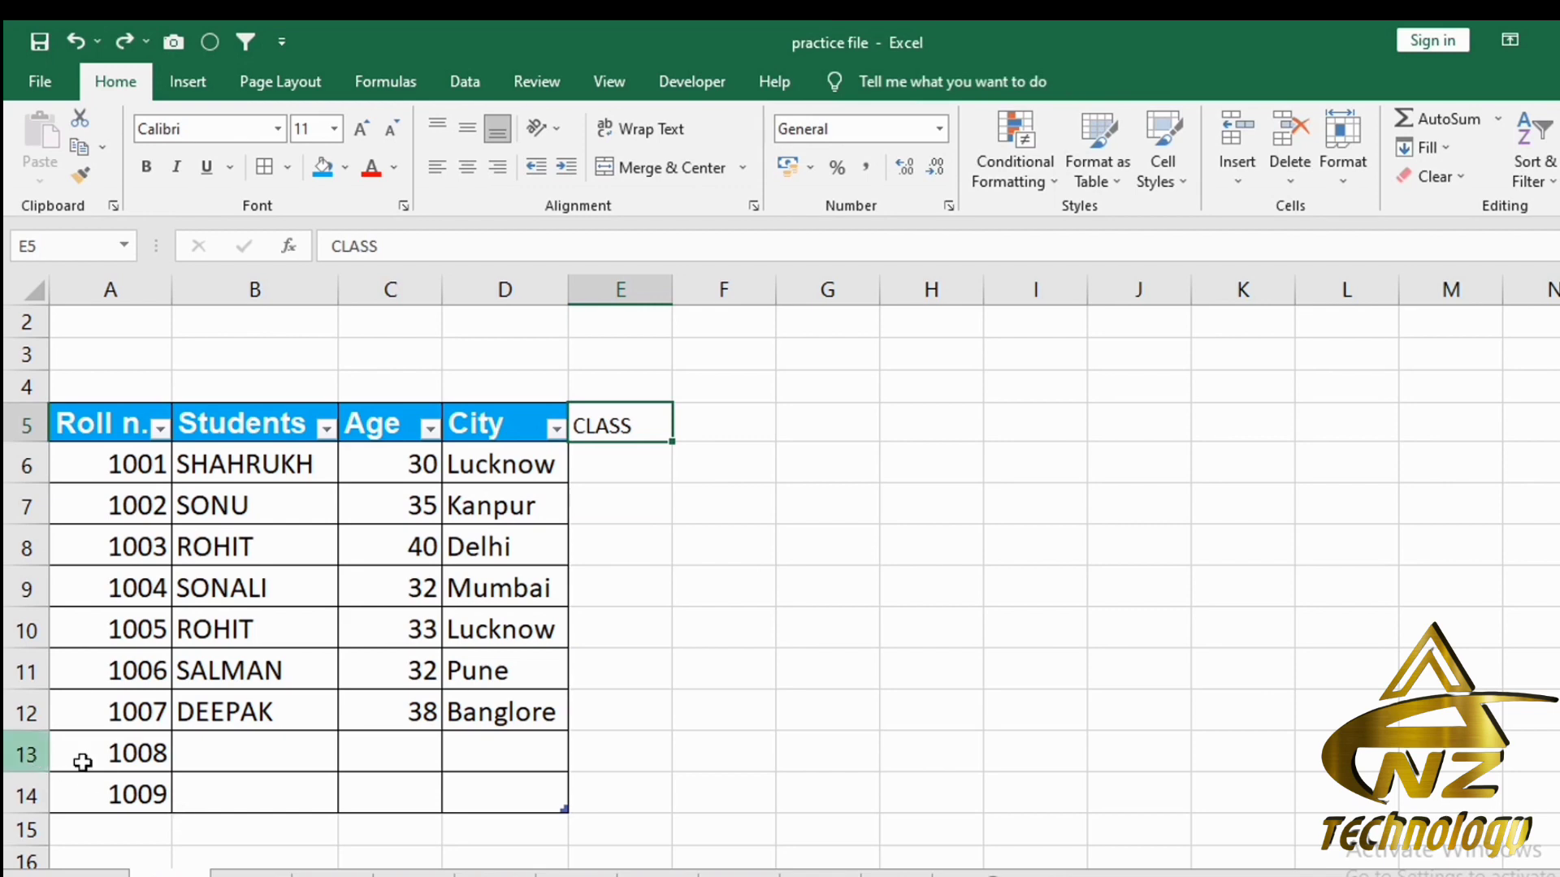
left_click_drag(89, 760, 147, 796)
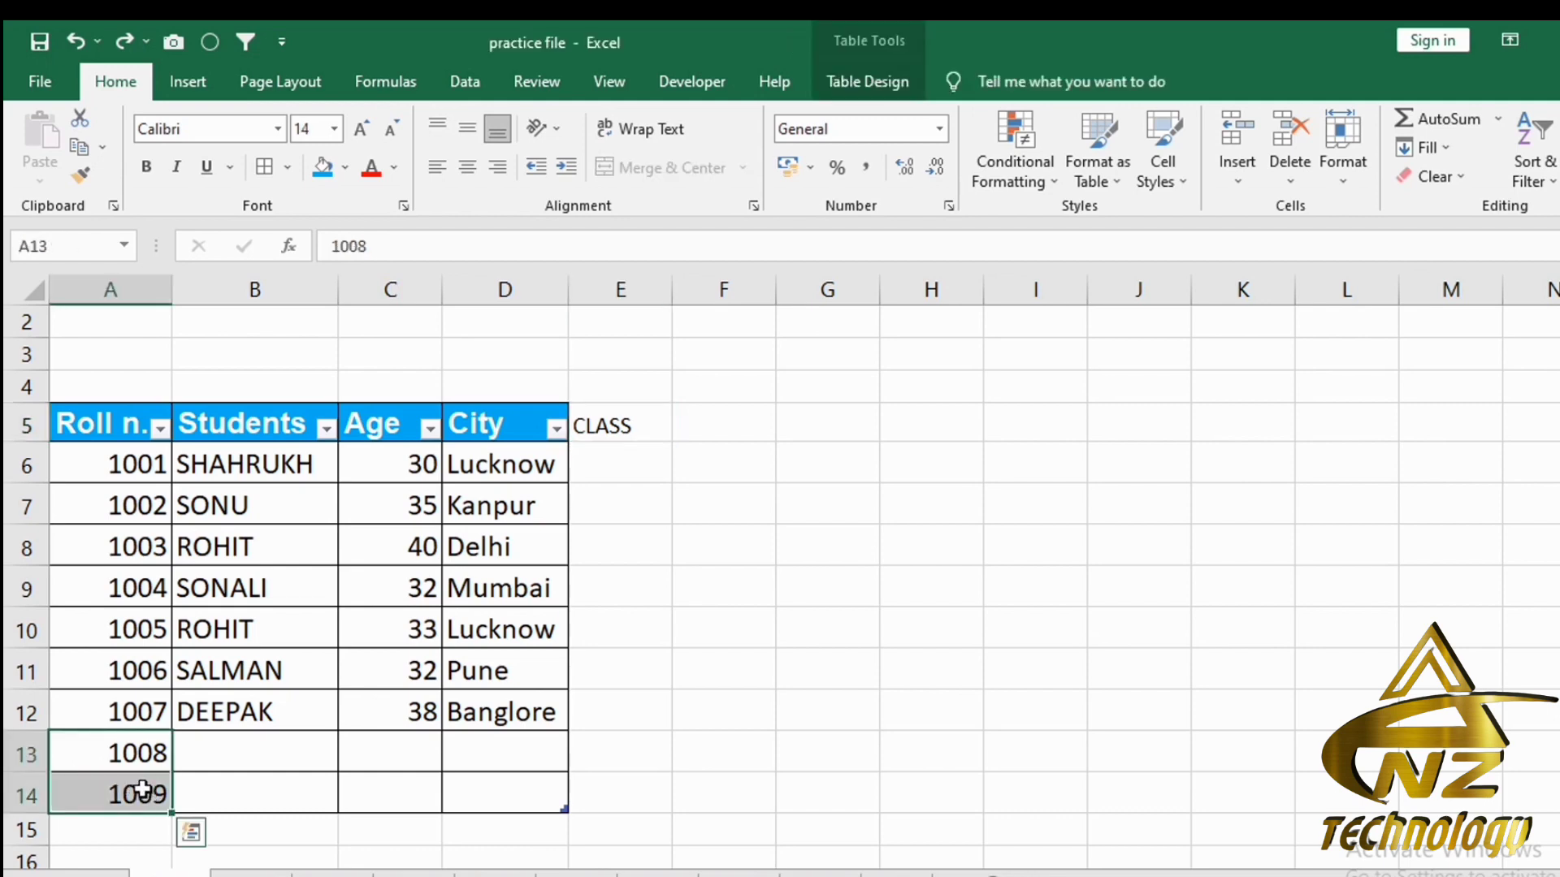
key("ctrl+z")
key("ctrl+z")
key("ctrl+z")
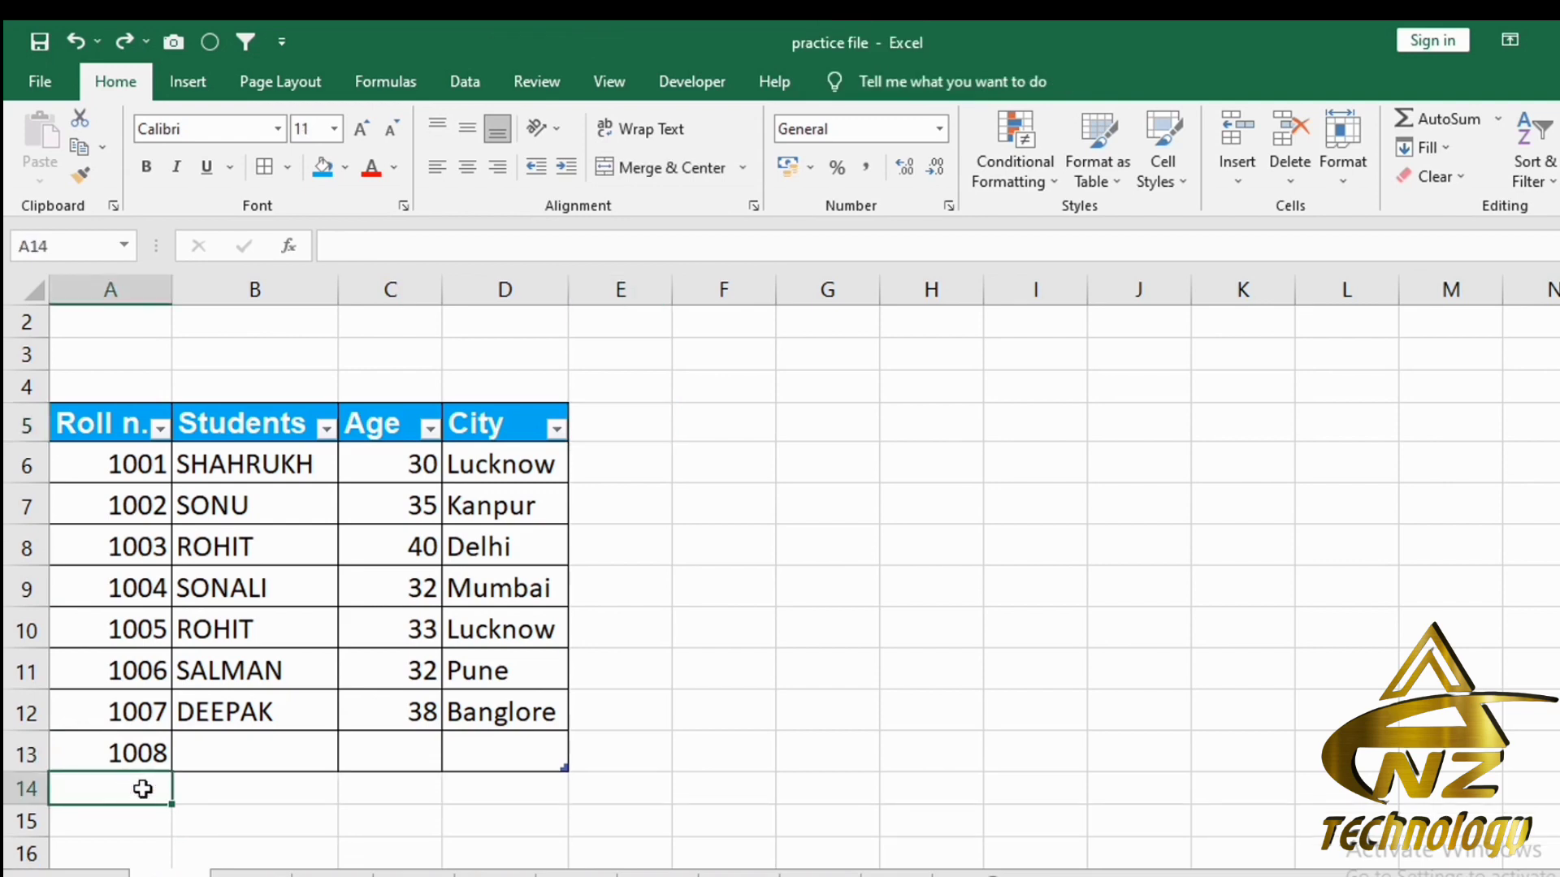
key("ctrl+z")
key("ctrl+z")
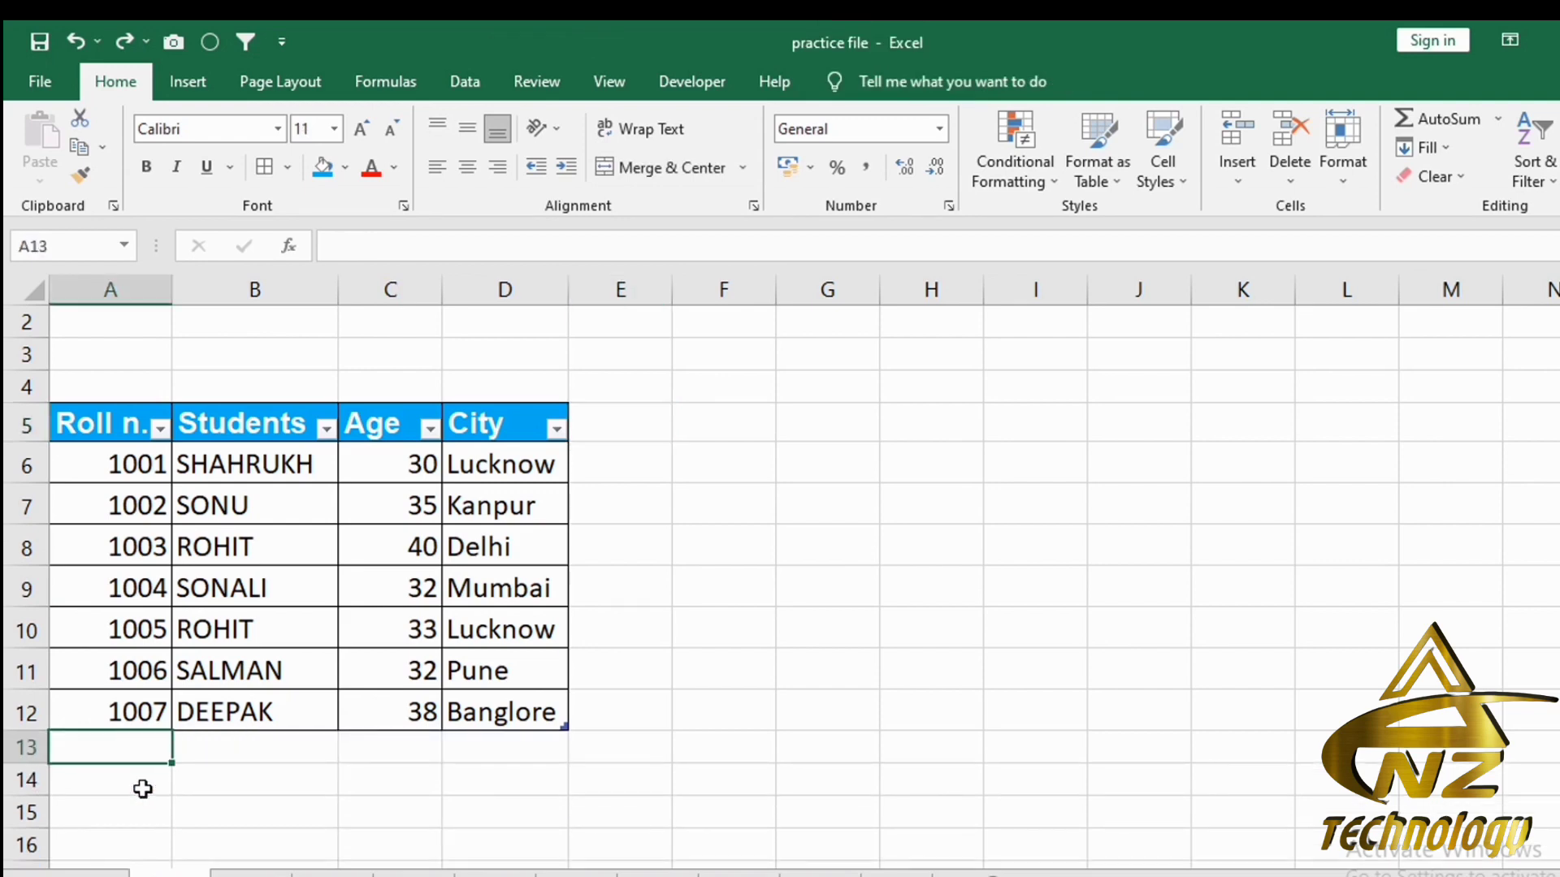
Step: Create a drop-down list in A2 from the roll numbers in A6:A12 and check the options it offers
left_click(116, 320)
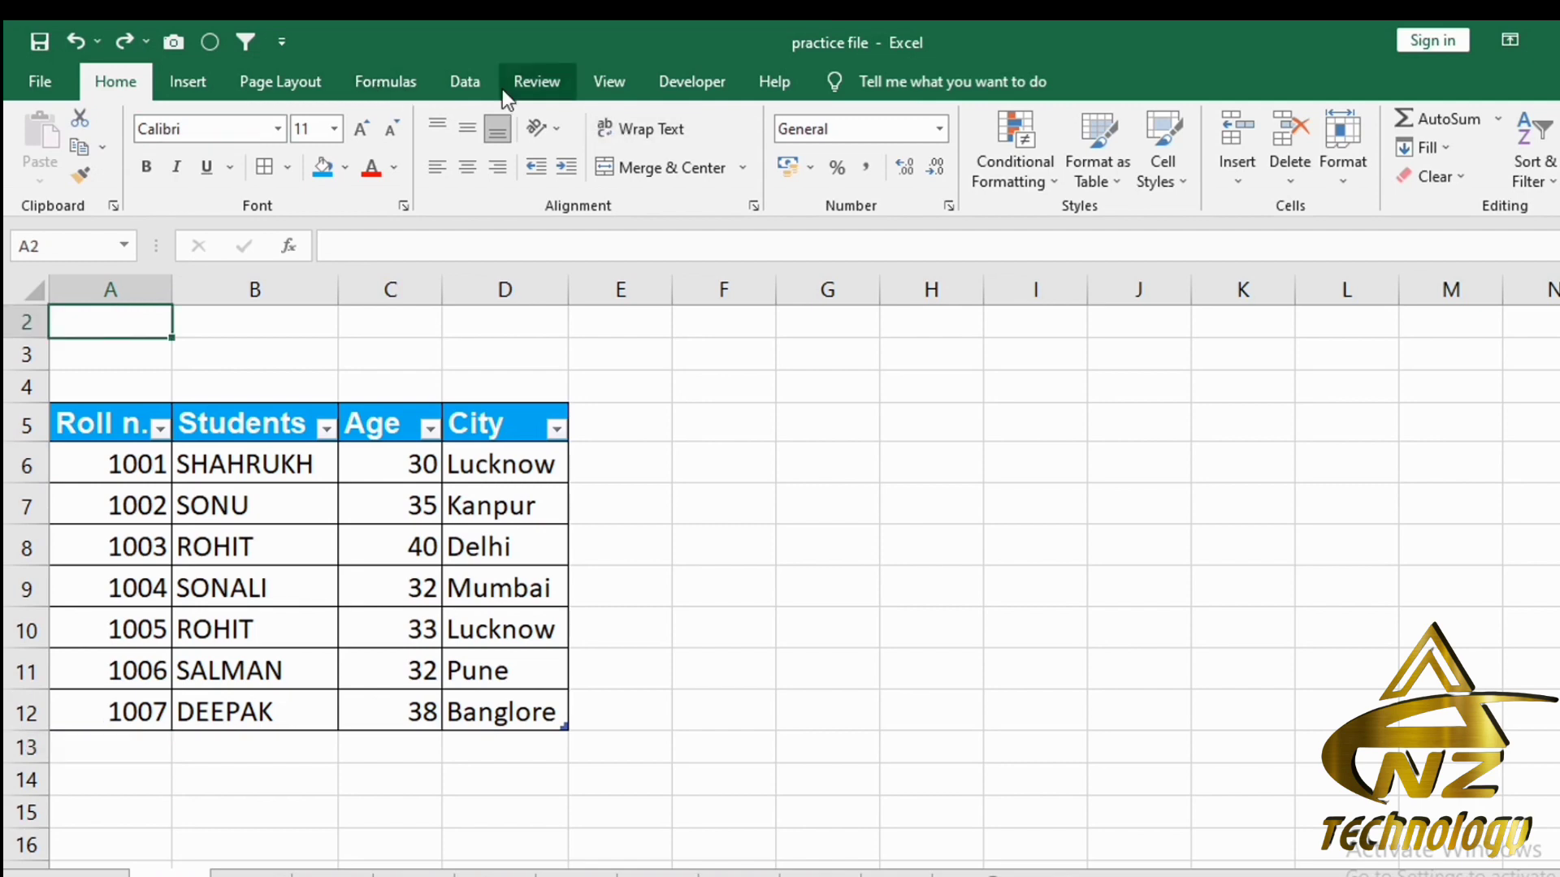
left_click(474, 87)
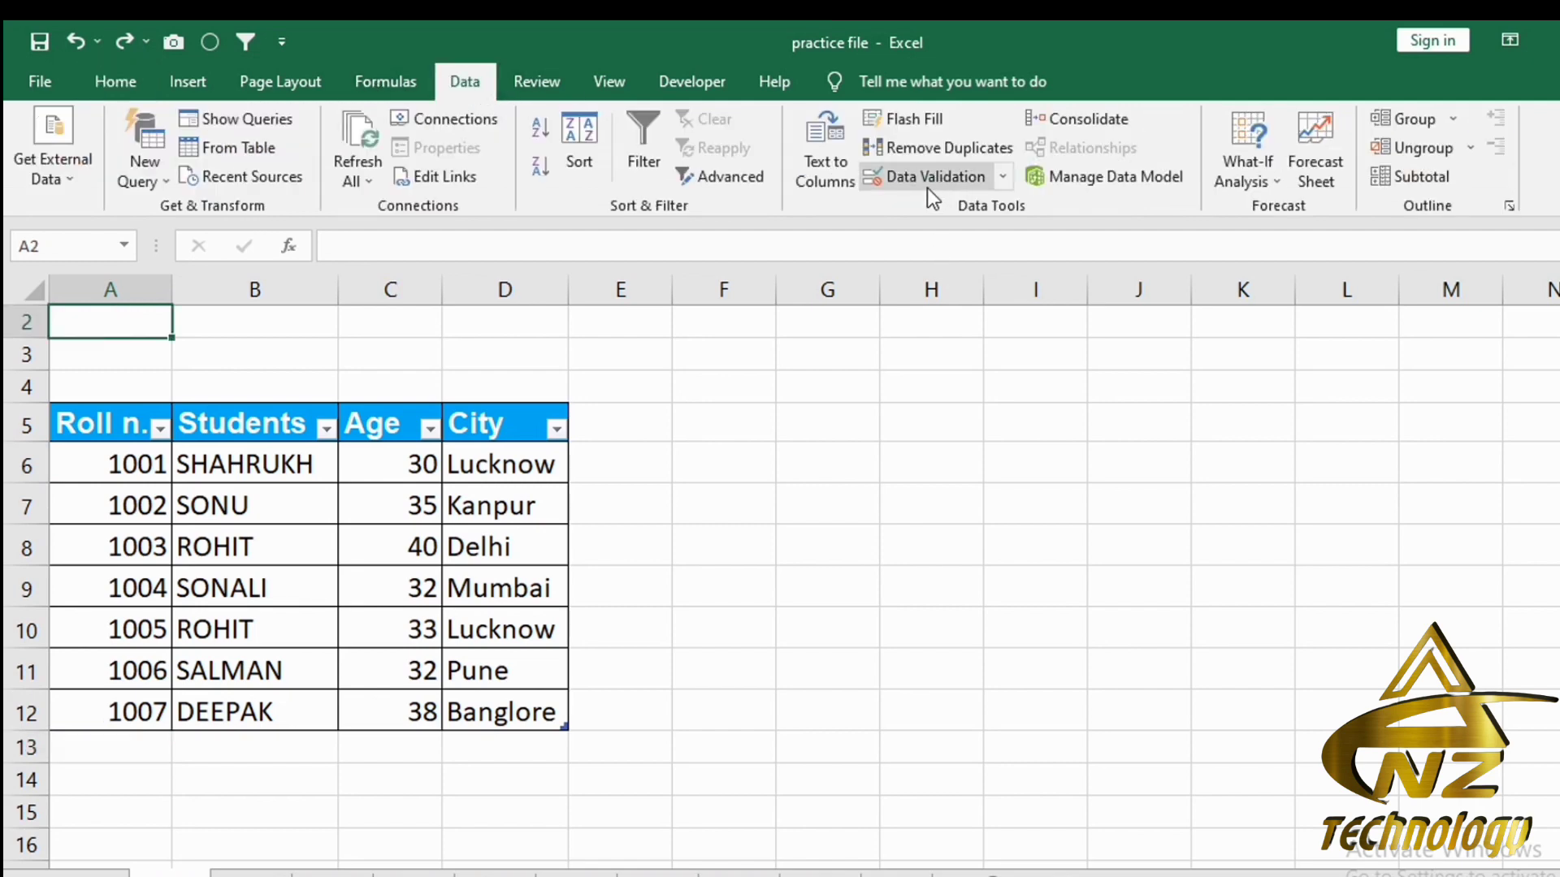
left_click(966, 179)
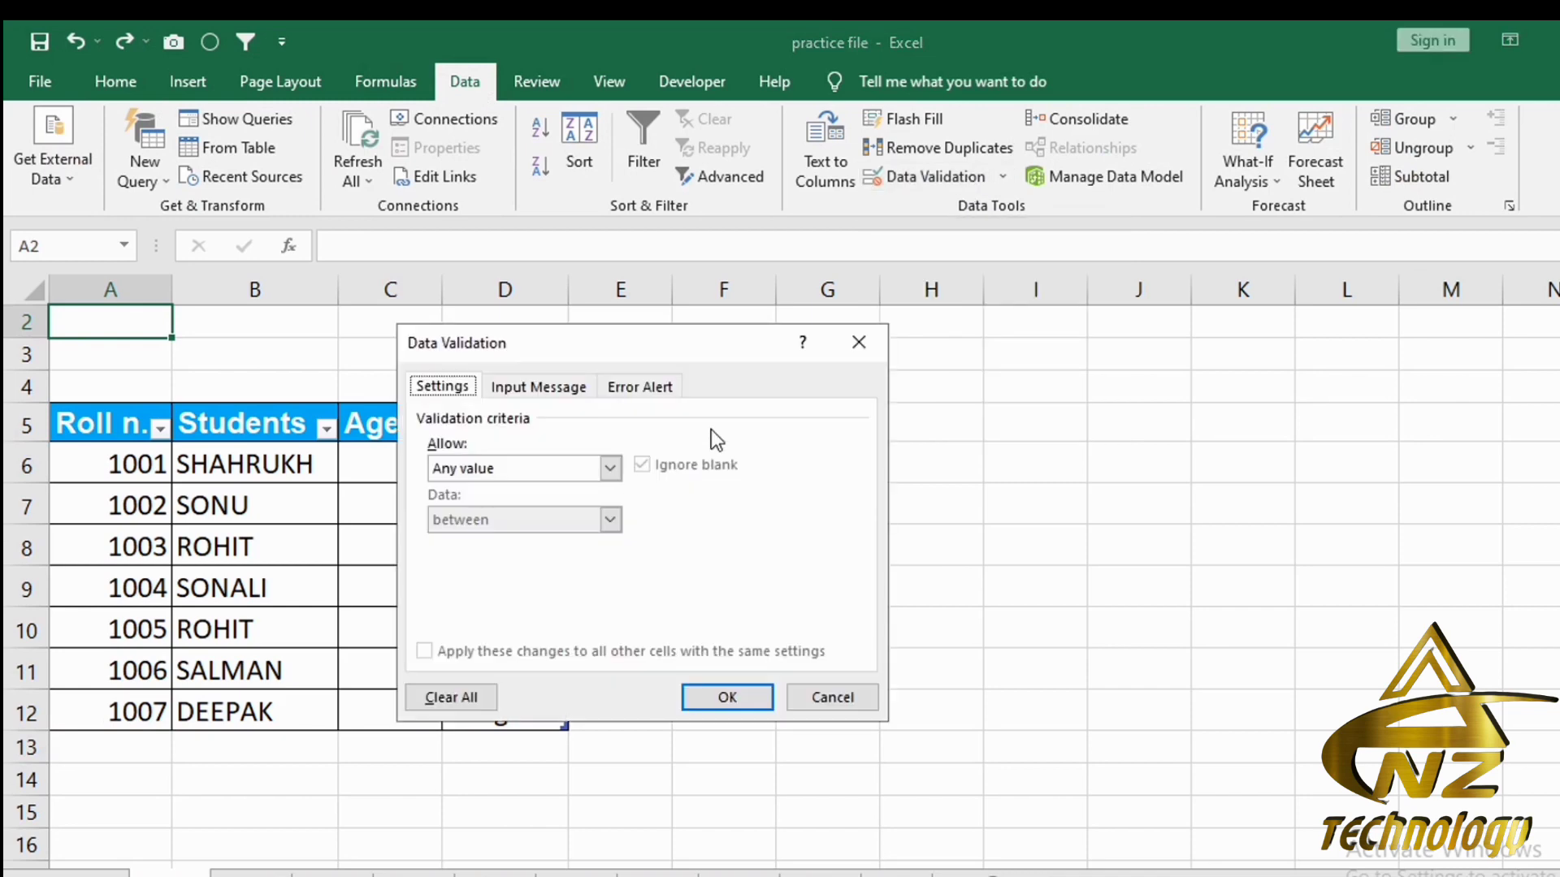
left_click(616, 468)
left_click(554, 537)
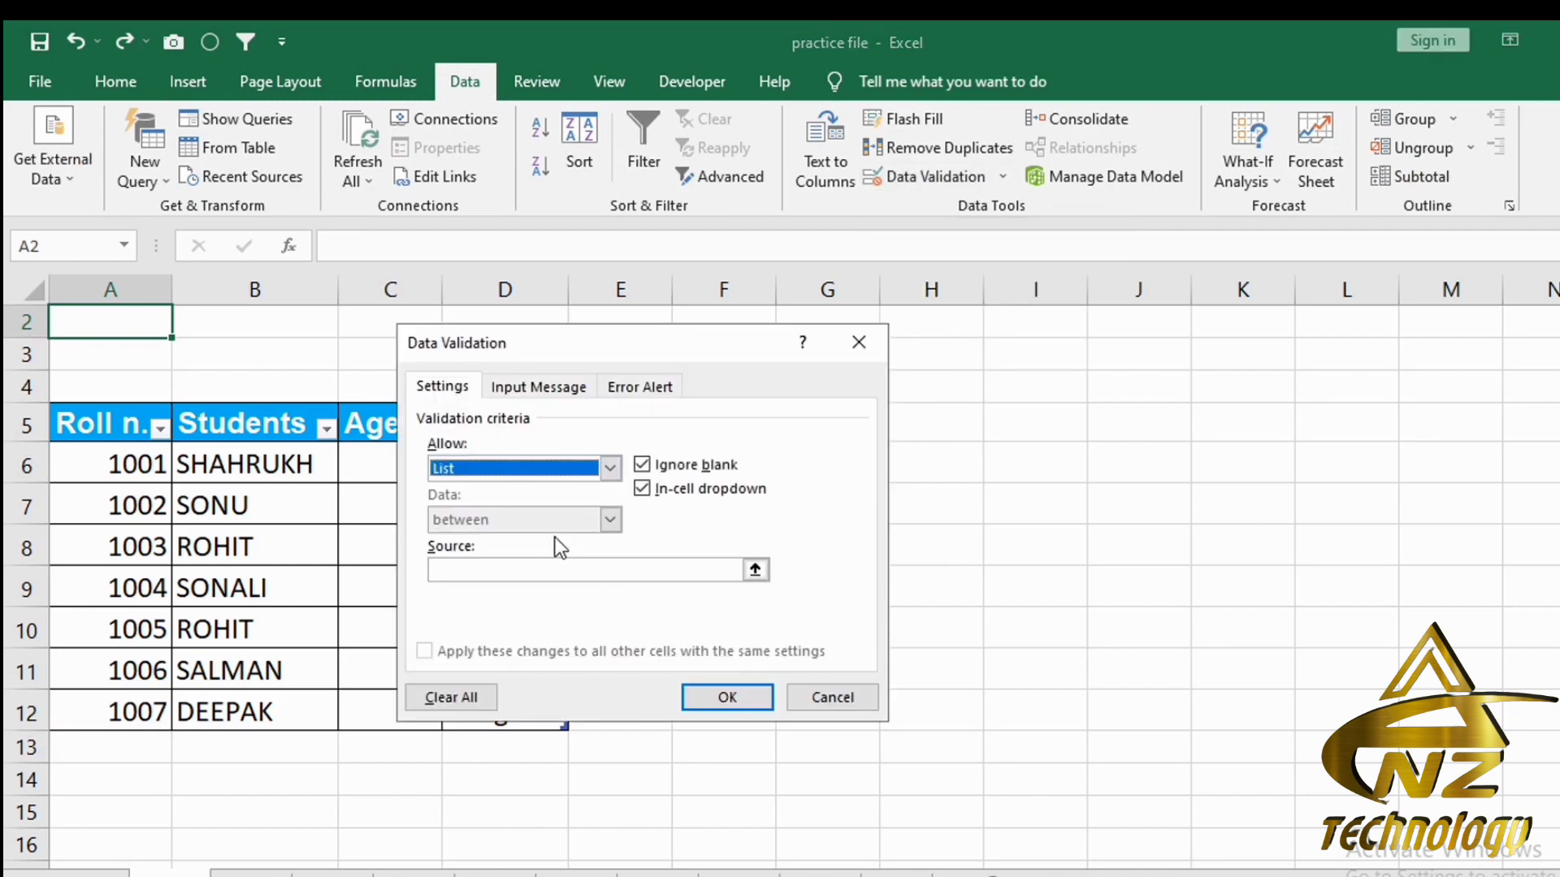
left_click(617, 577)
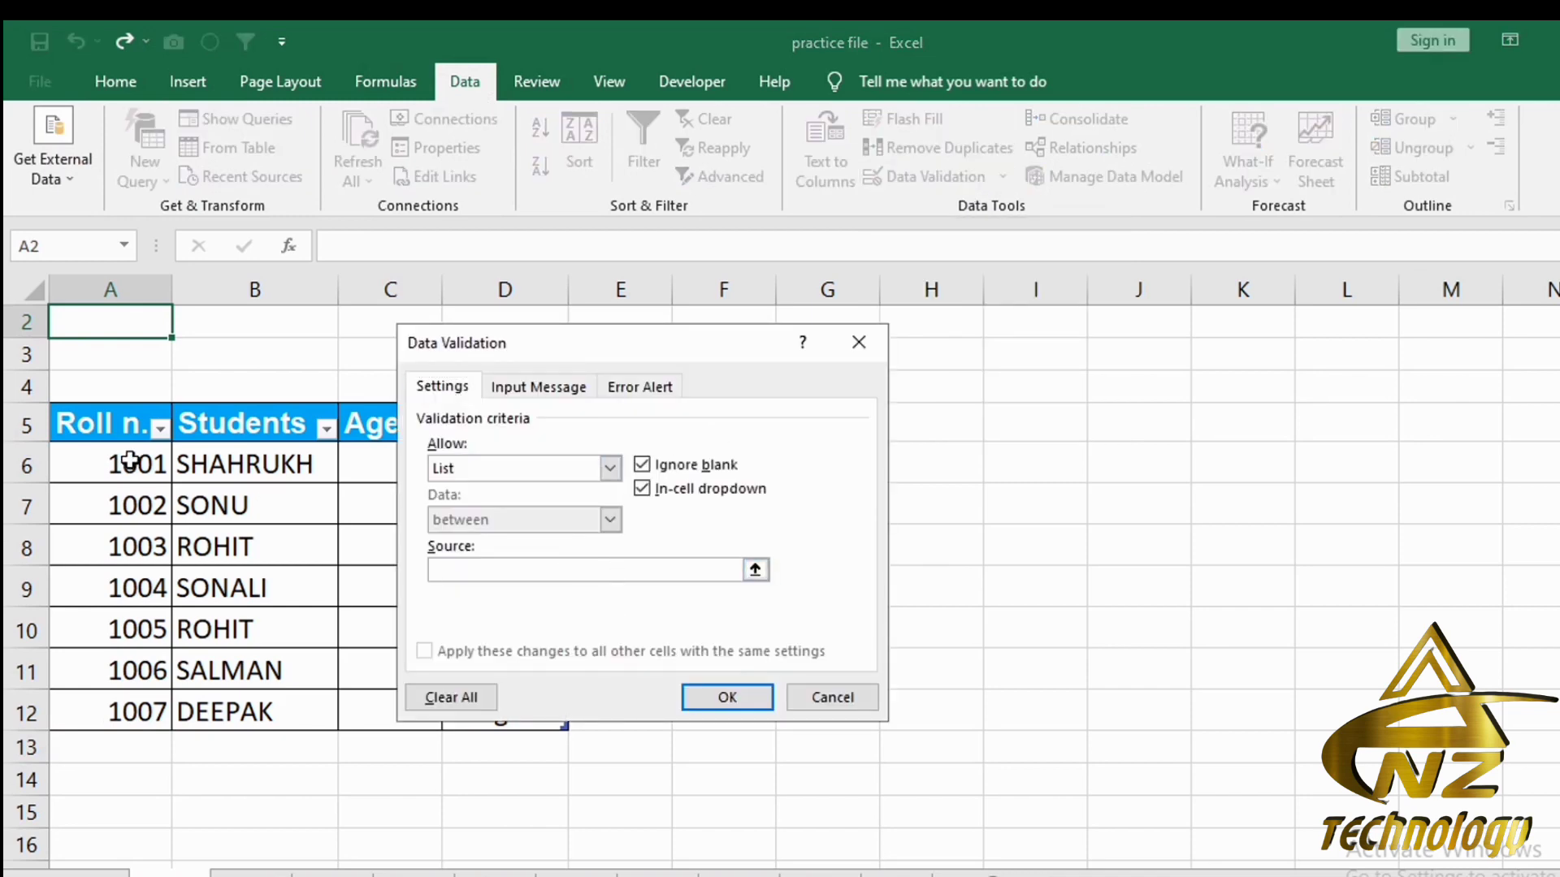
left_click_drag(128, 457, 115, 708)
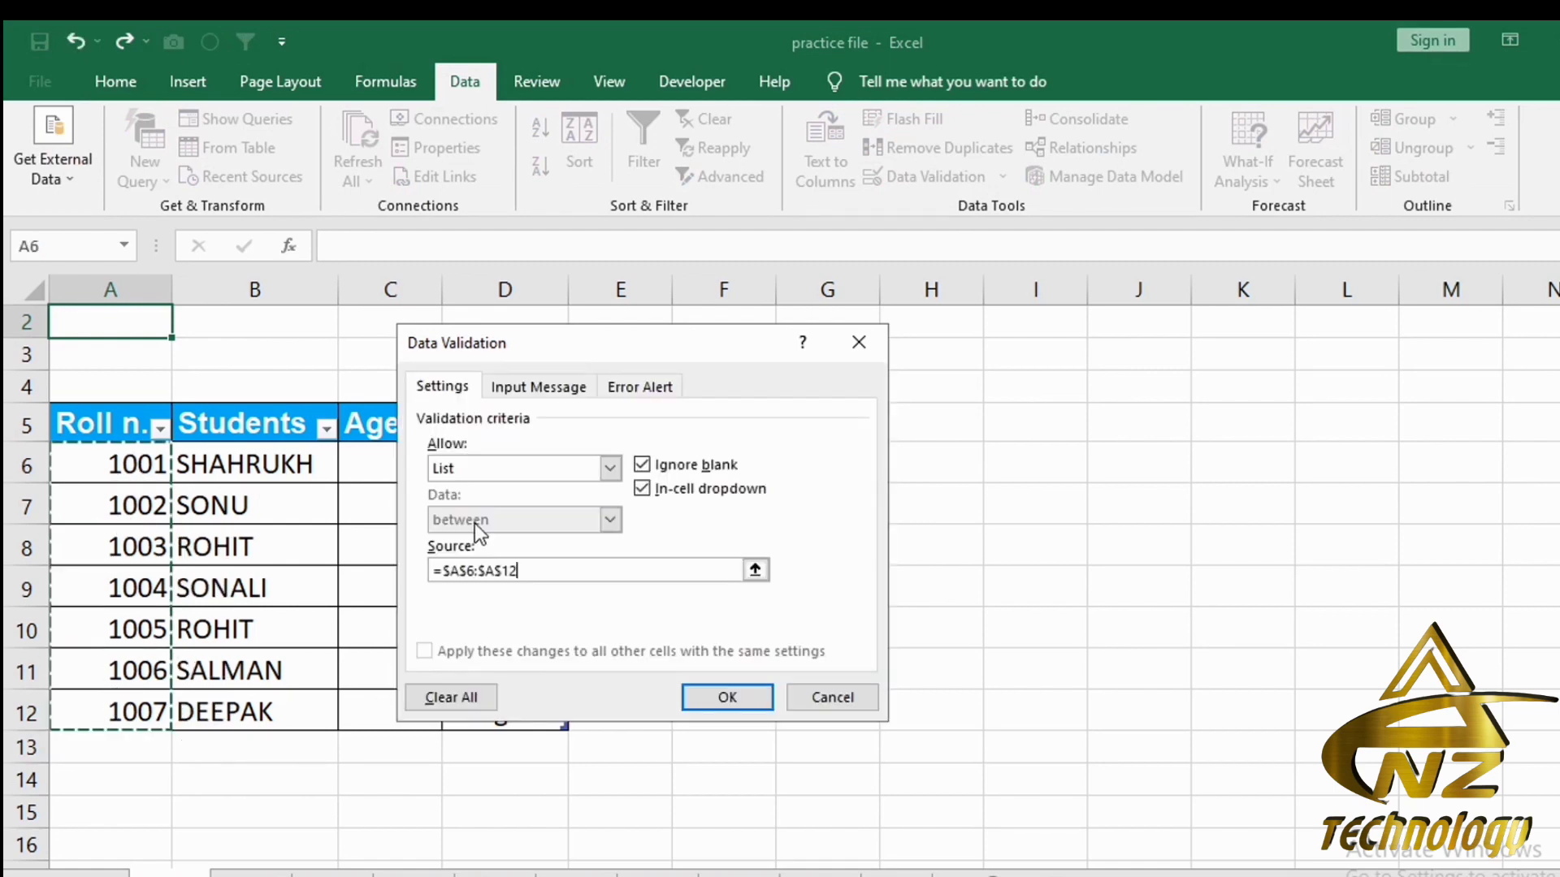
left_click(714, 698)
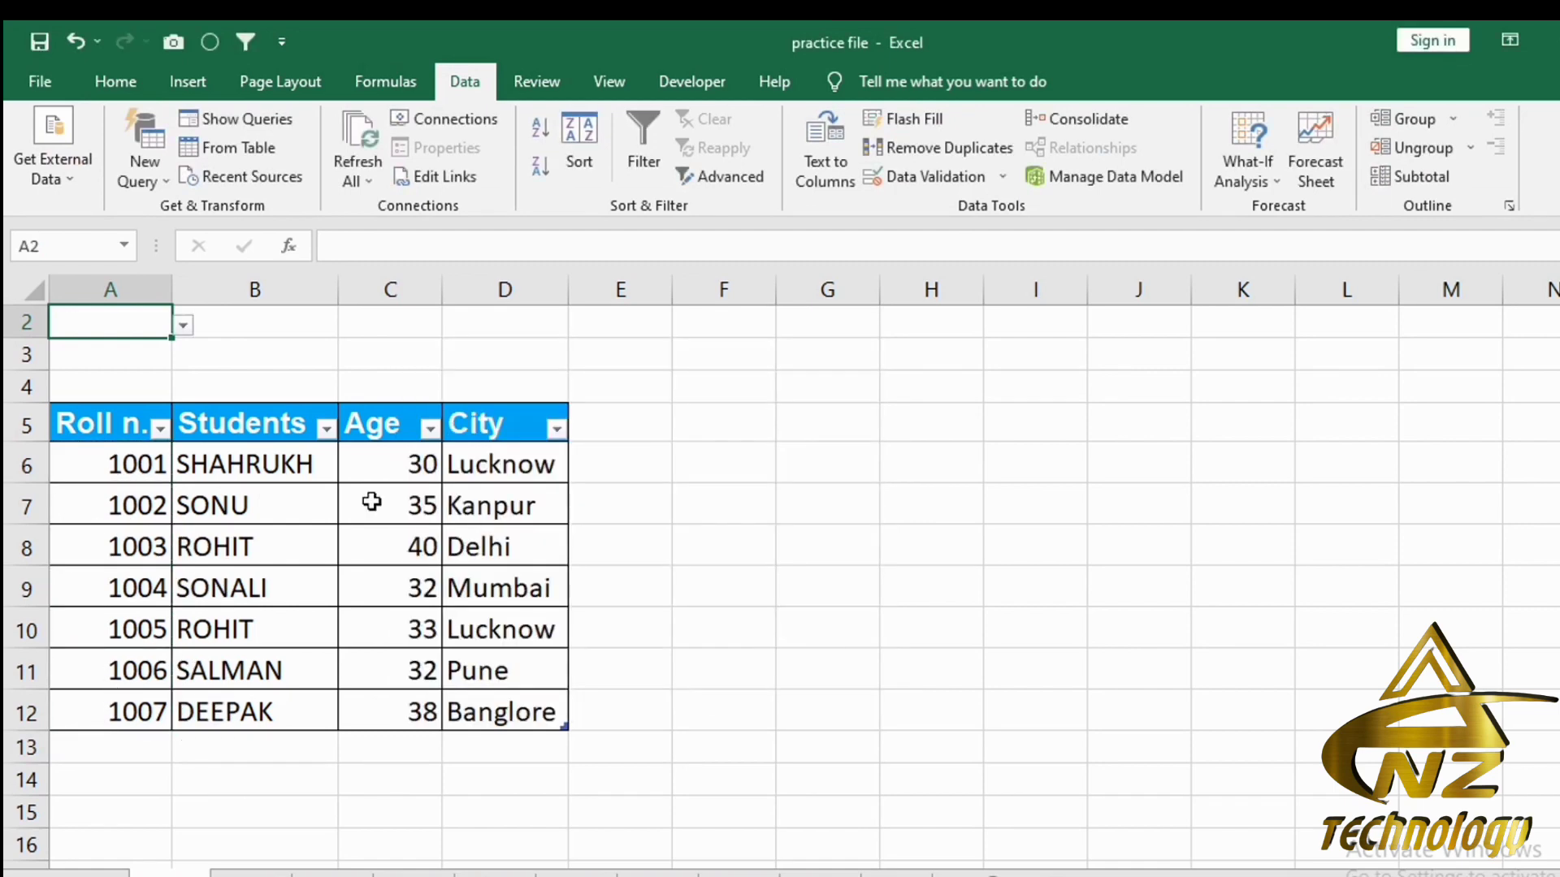
left_click(183, 326)
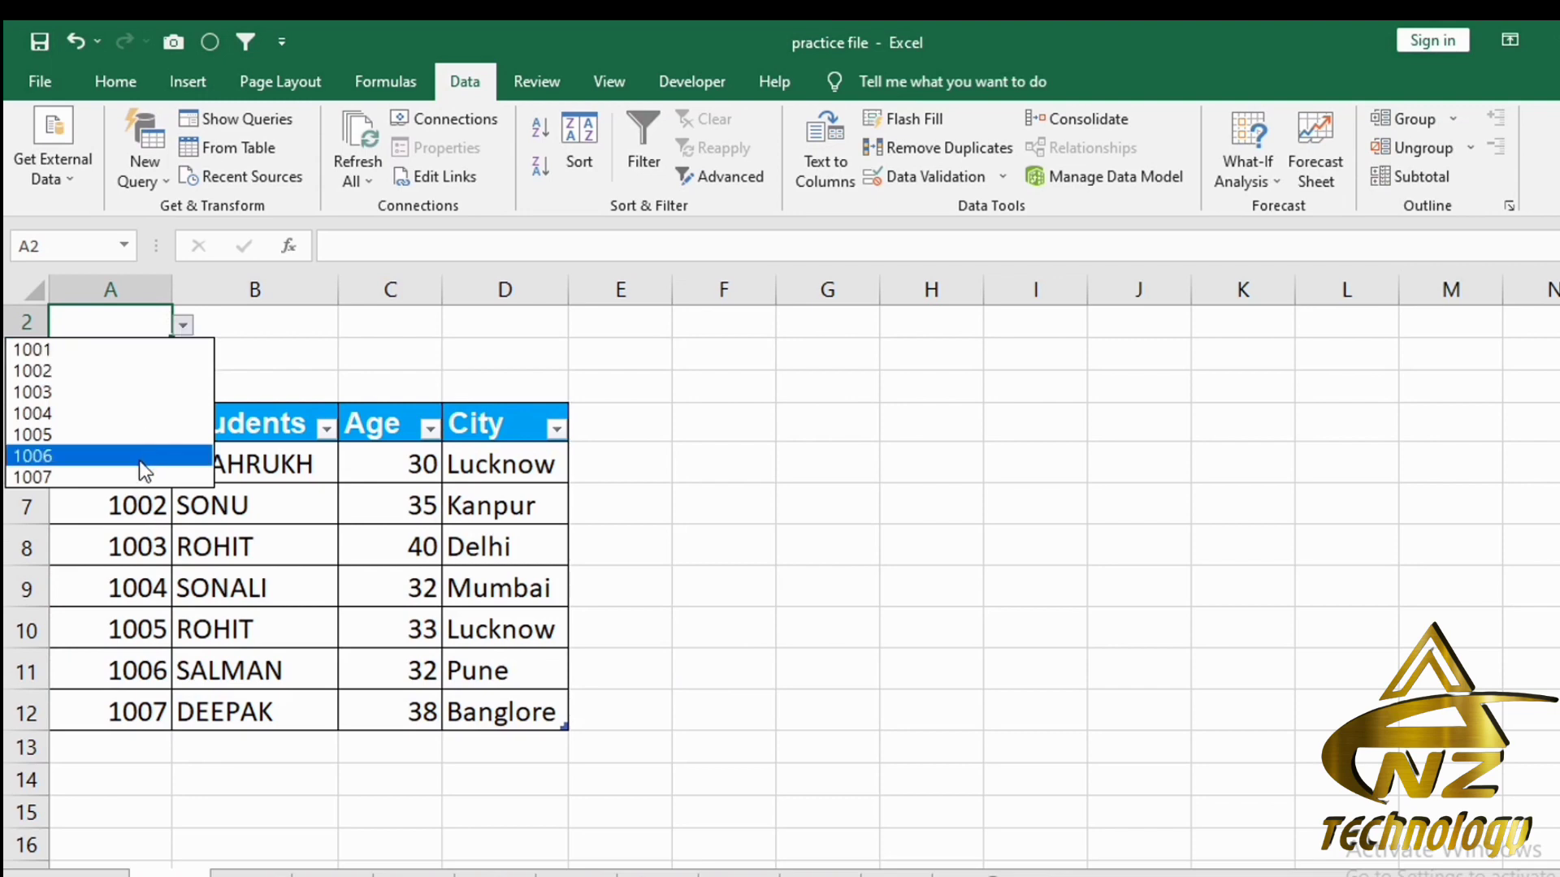
key("Escape")
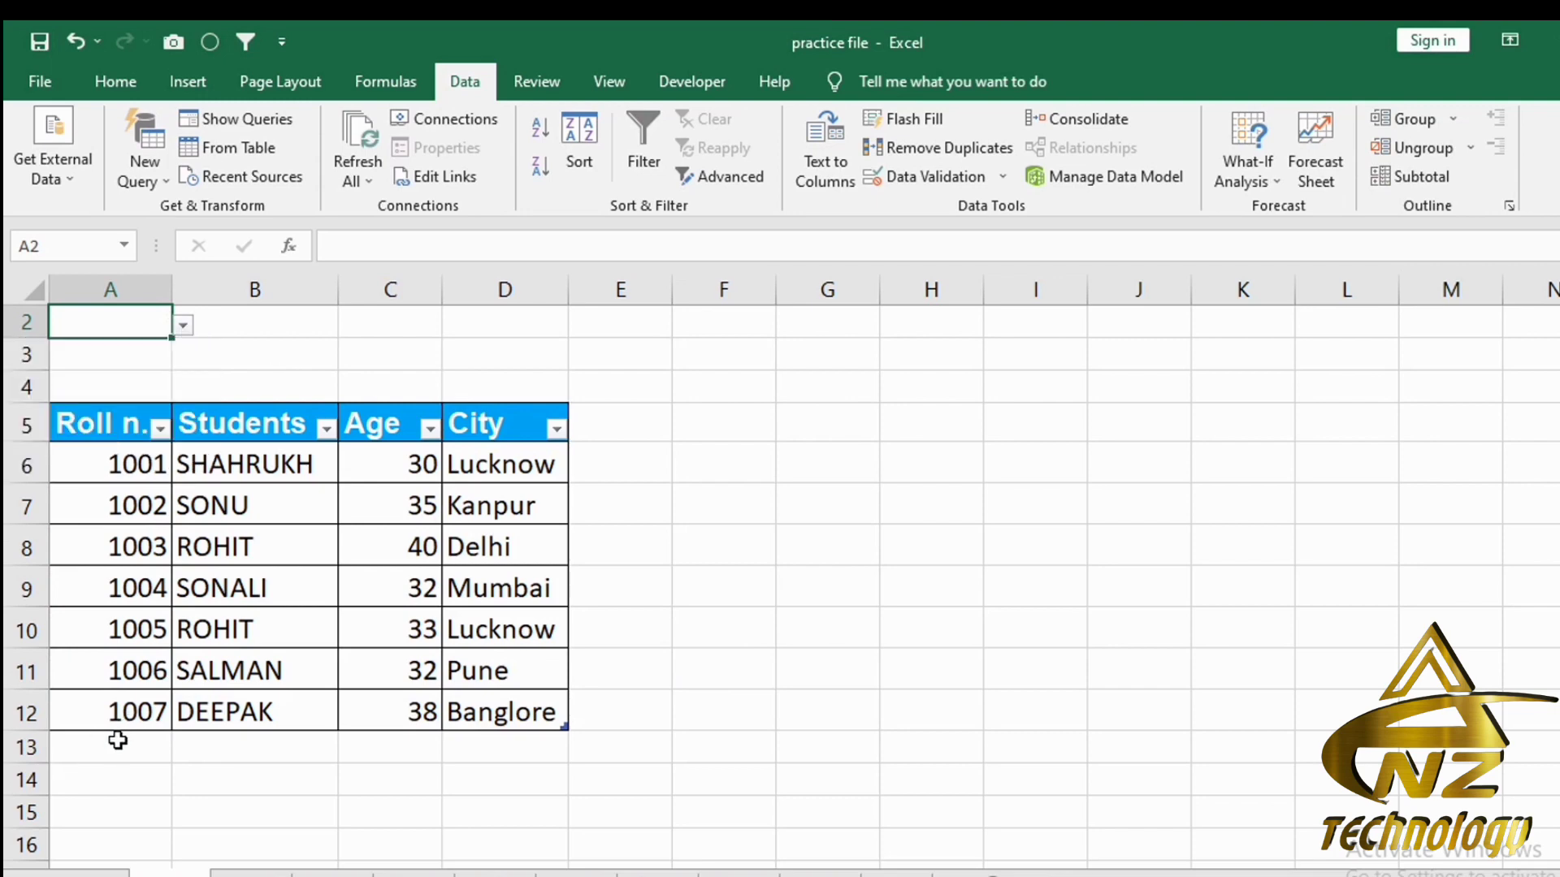
Step: Enter roll number 1008 in A13 below the table and check whether the A2 drop-down list offers it
left_click(118, 740)
type("1008")
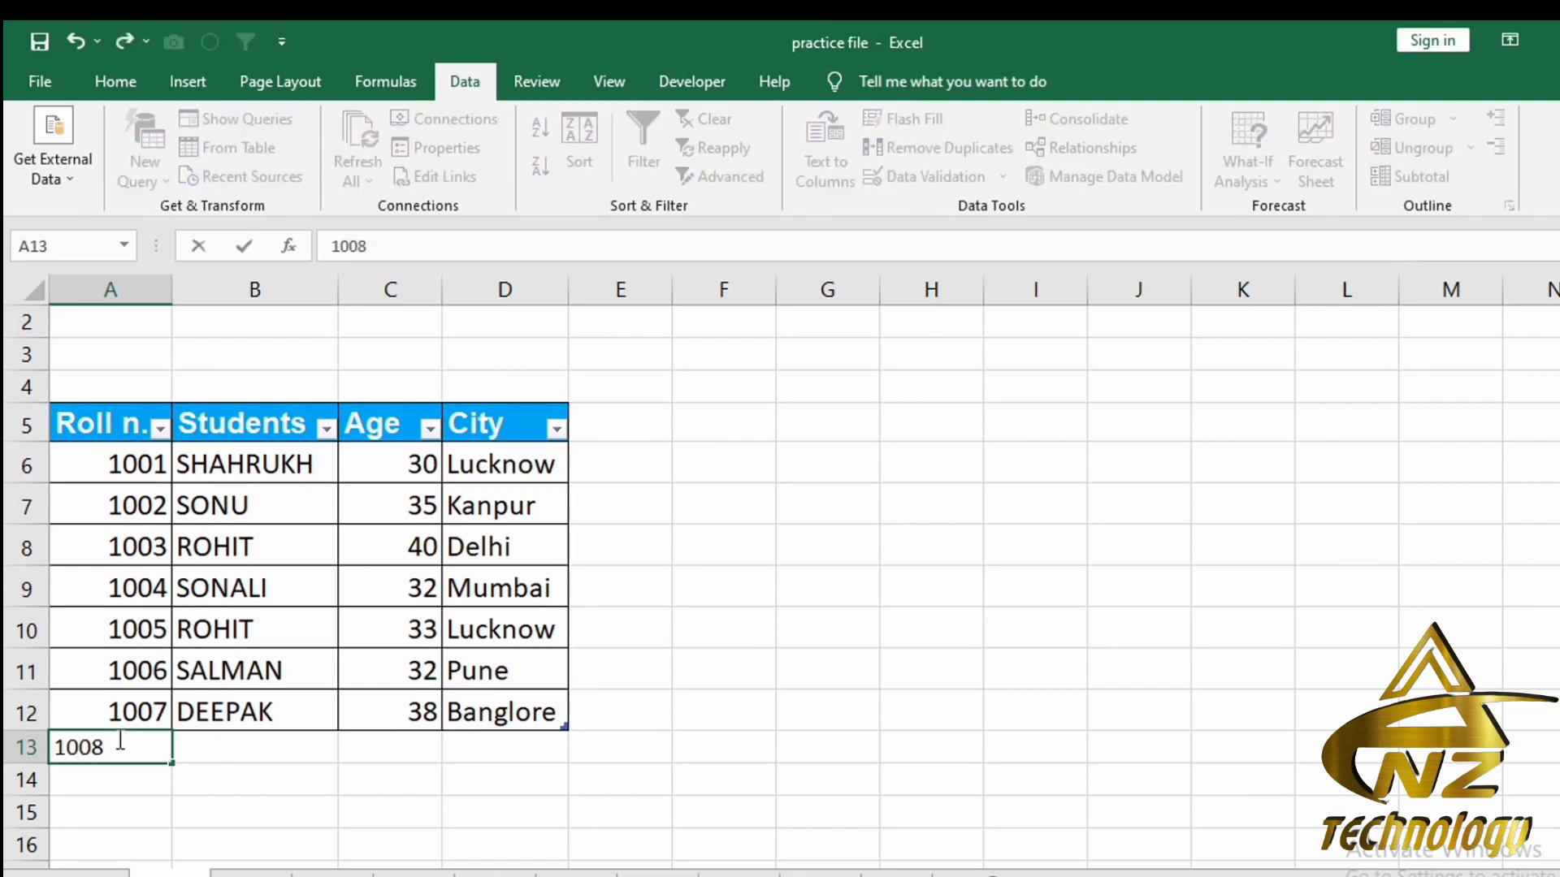
key("Return")
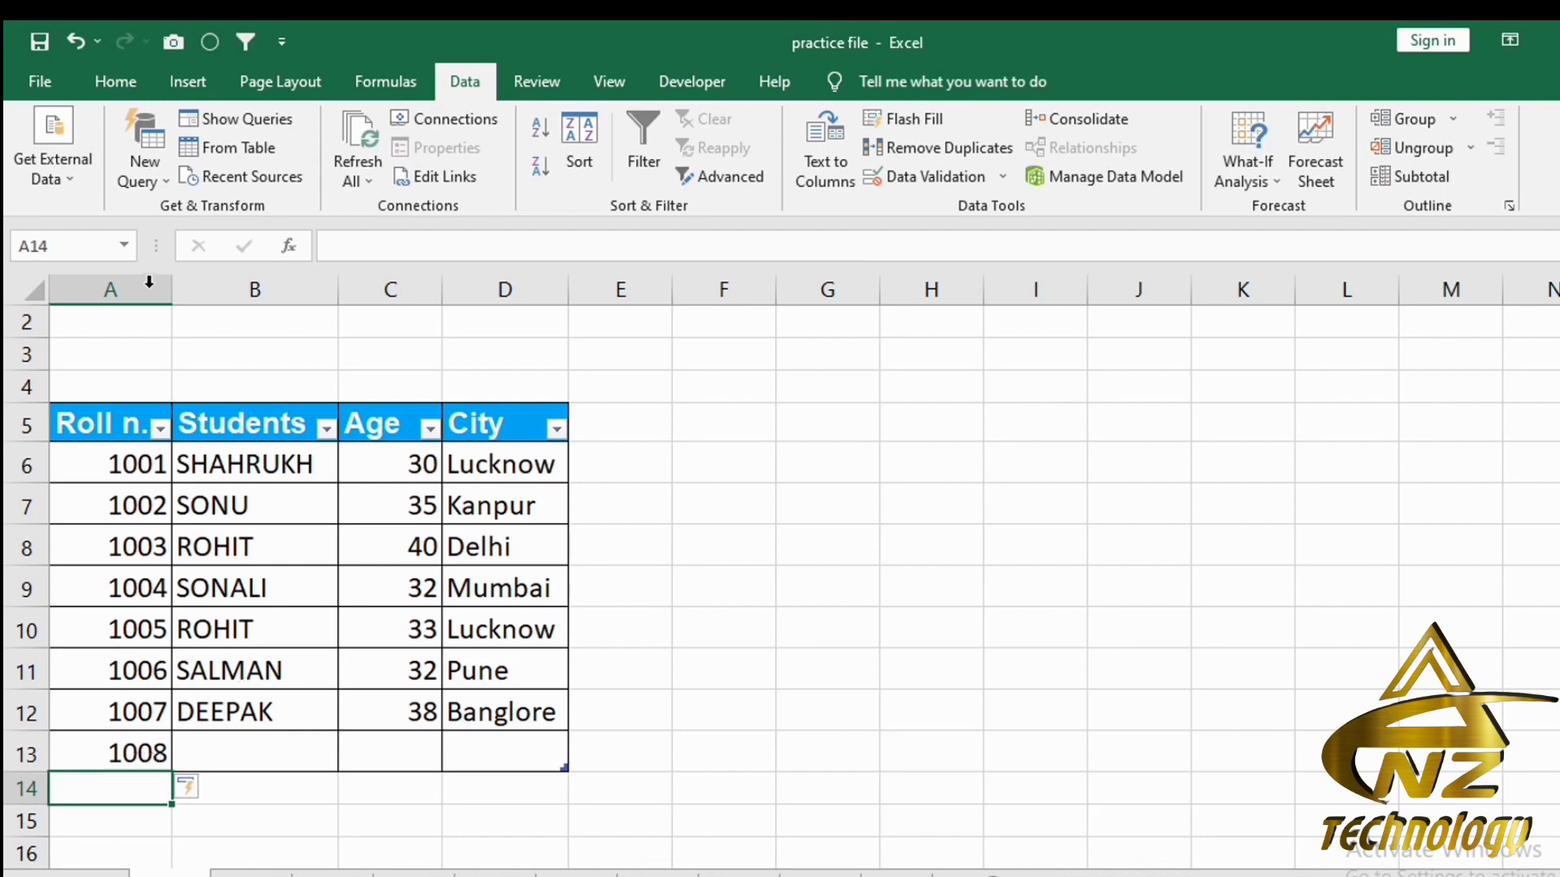
left_click(130, 326)
left_click(182, 325)
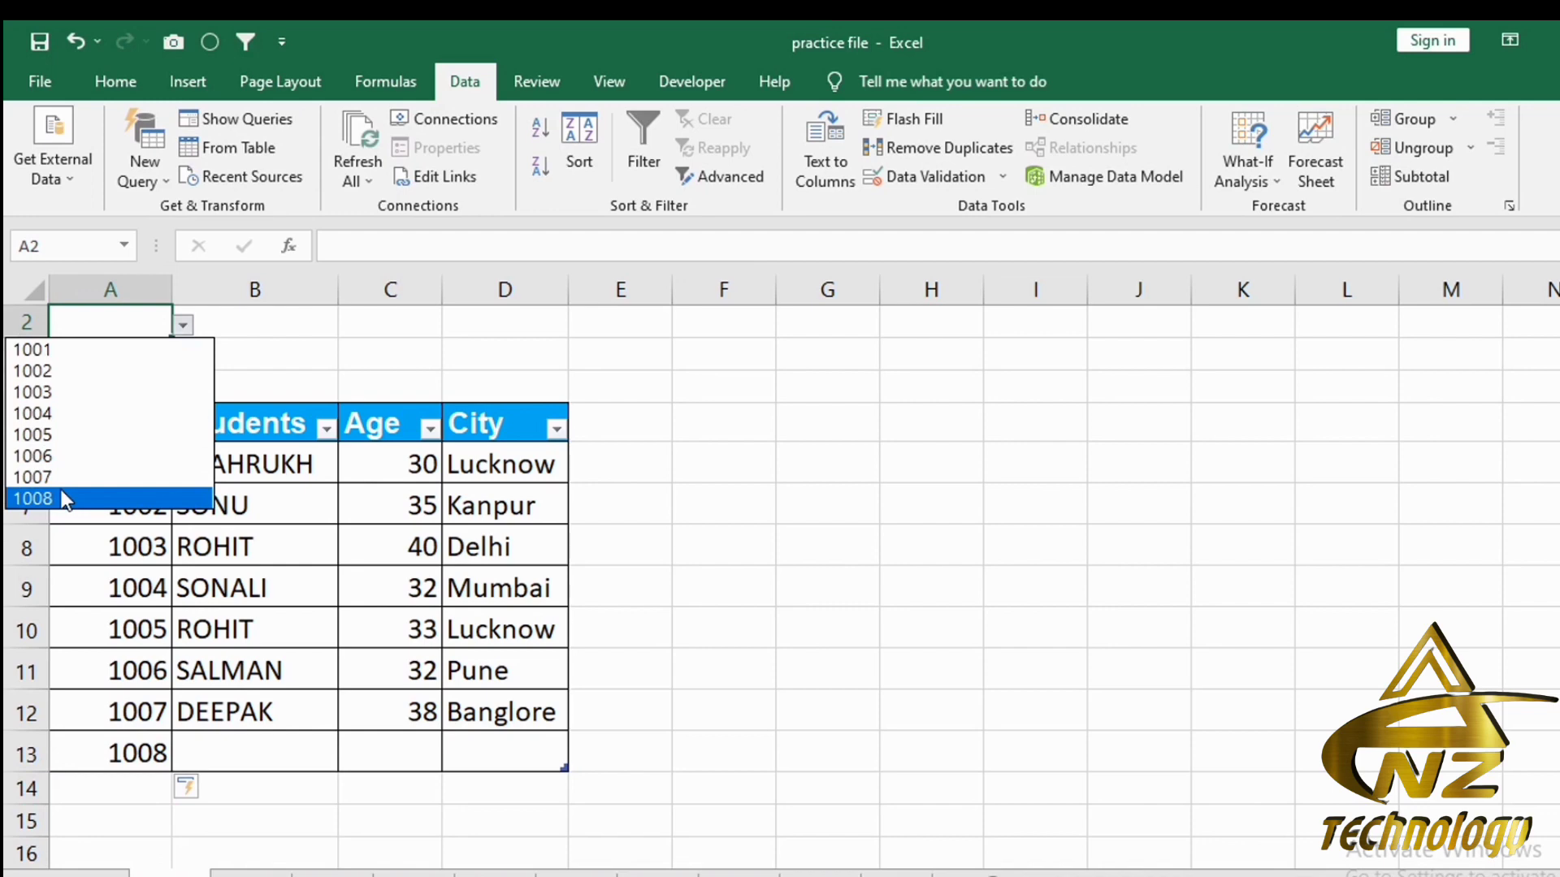
Step: Enter the student's name in B13 for roll number 1008
left_click(274, 752)
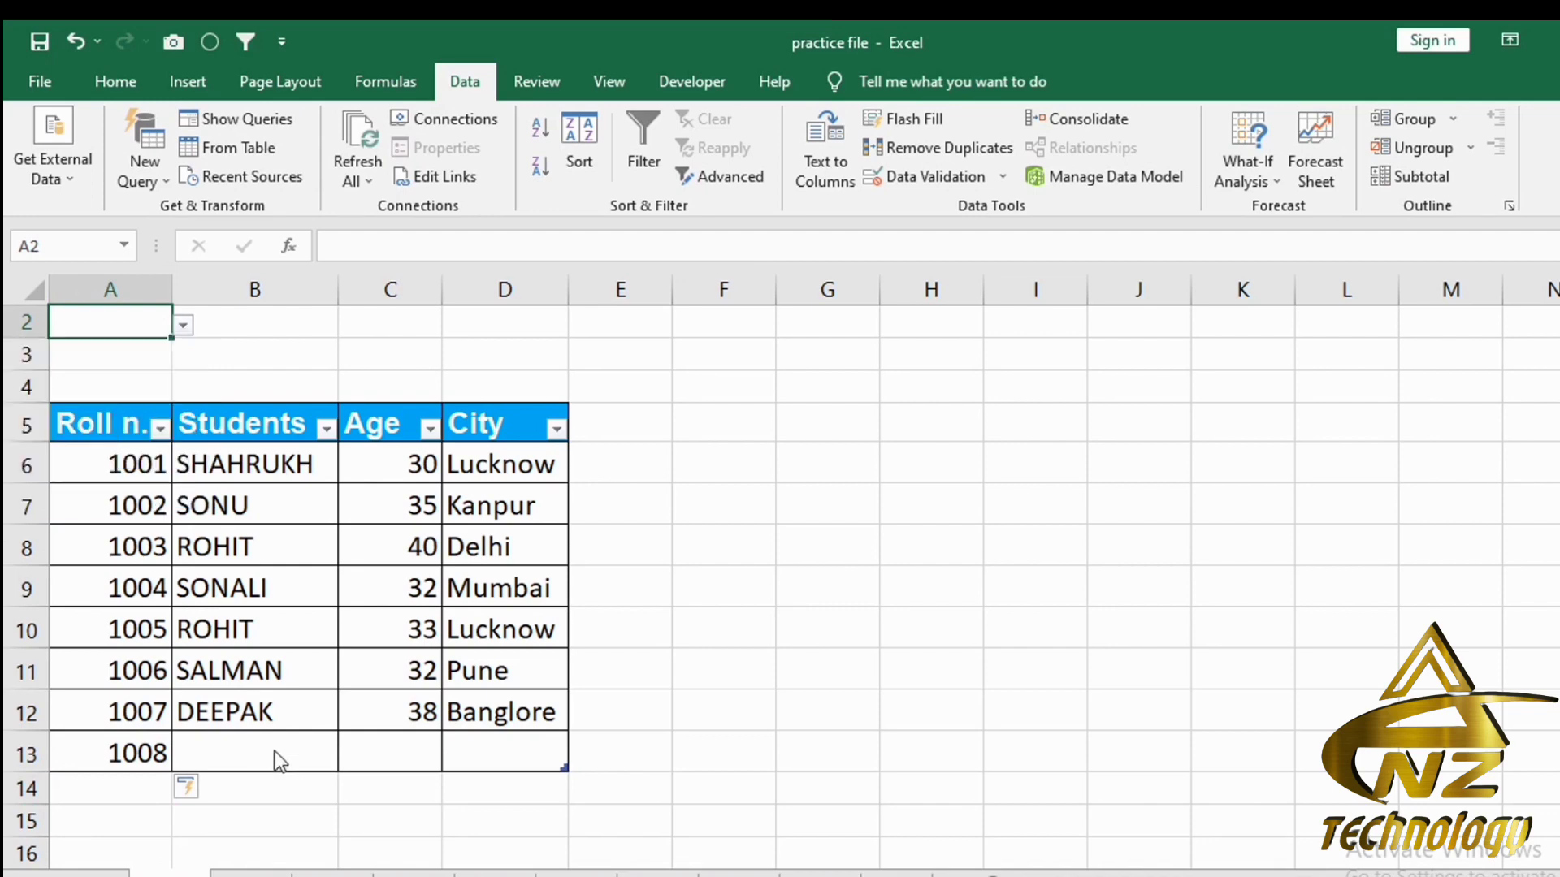
type("ARUN")
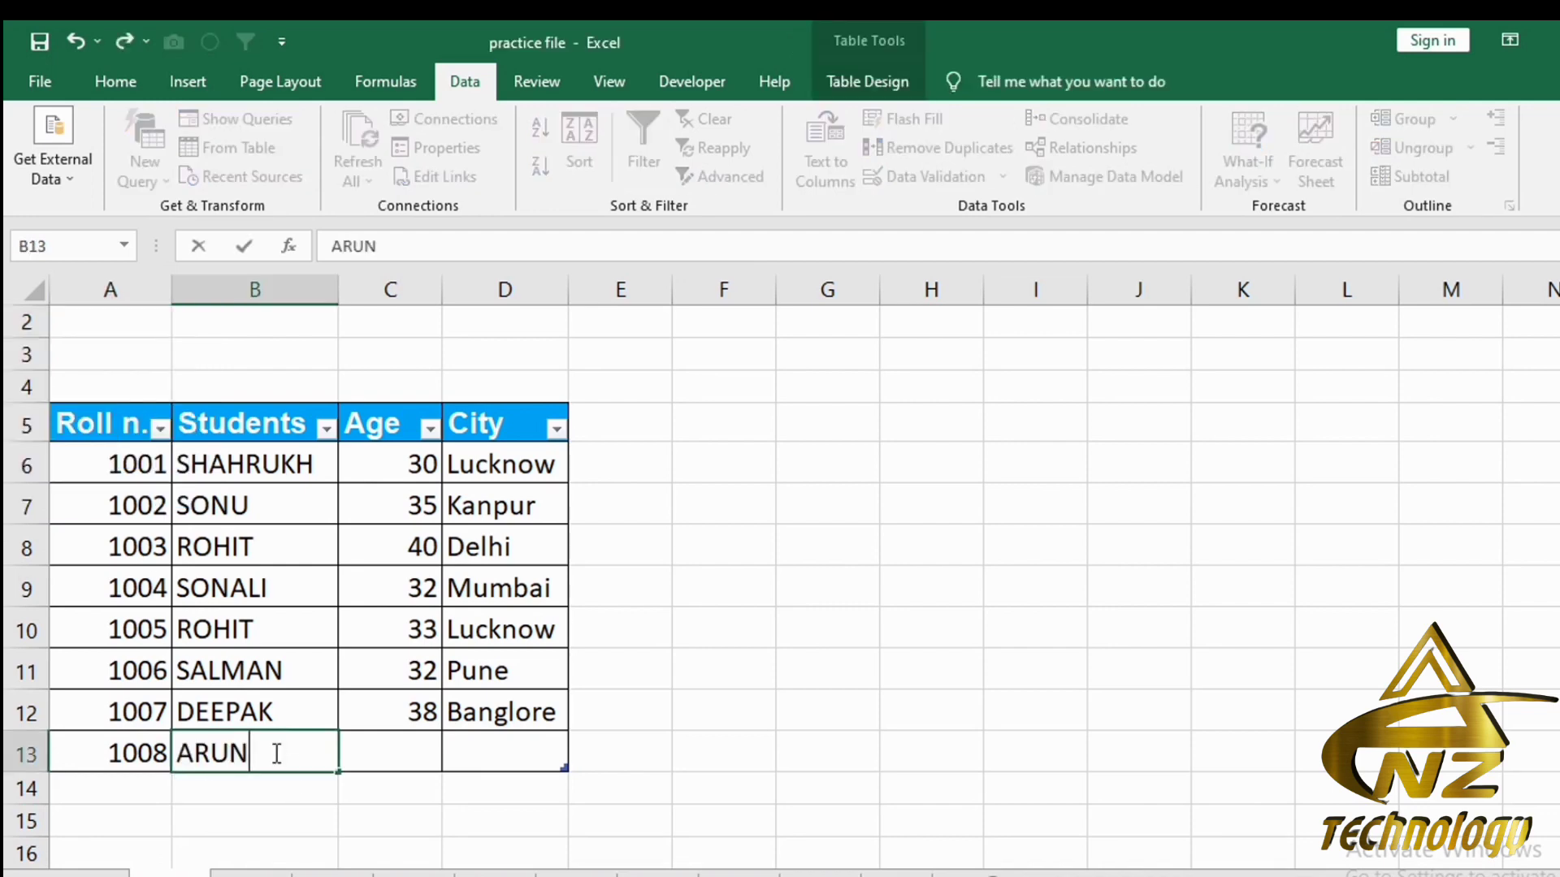
key("Return")
left_click(274, 753)
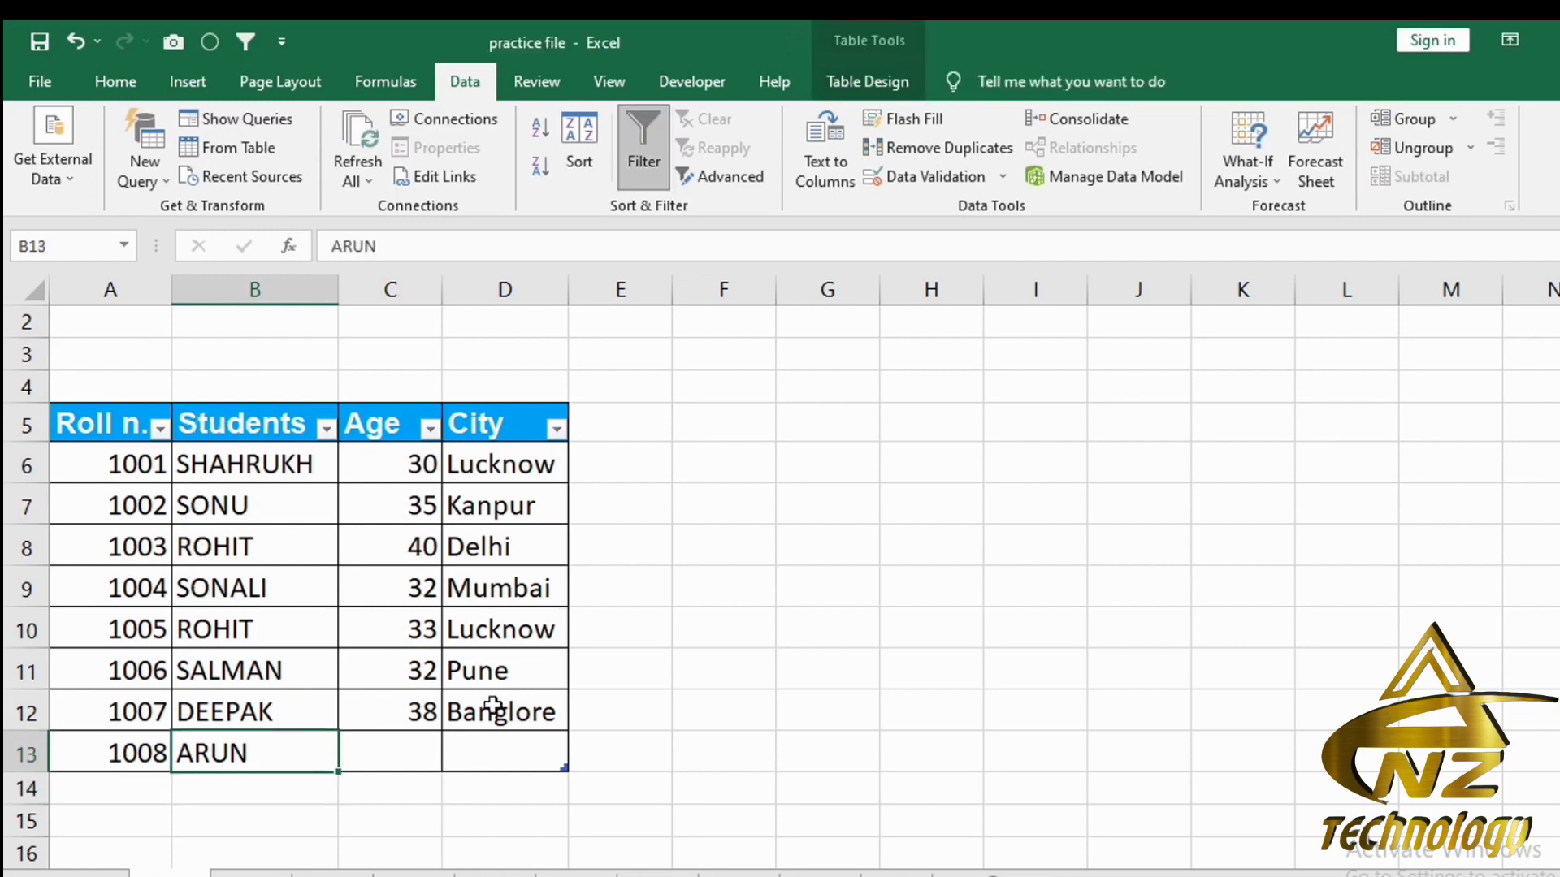
Step: Choose roll number 1001 from the drop-down list in A2
left_click(112, 321)
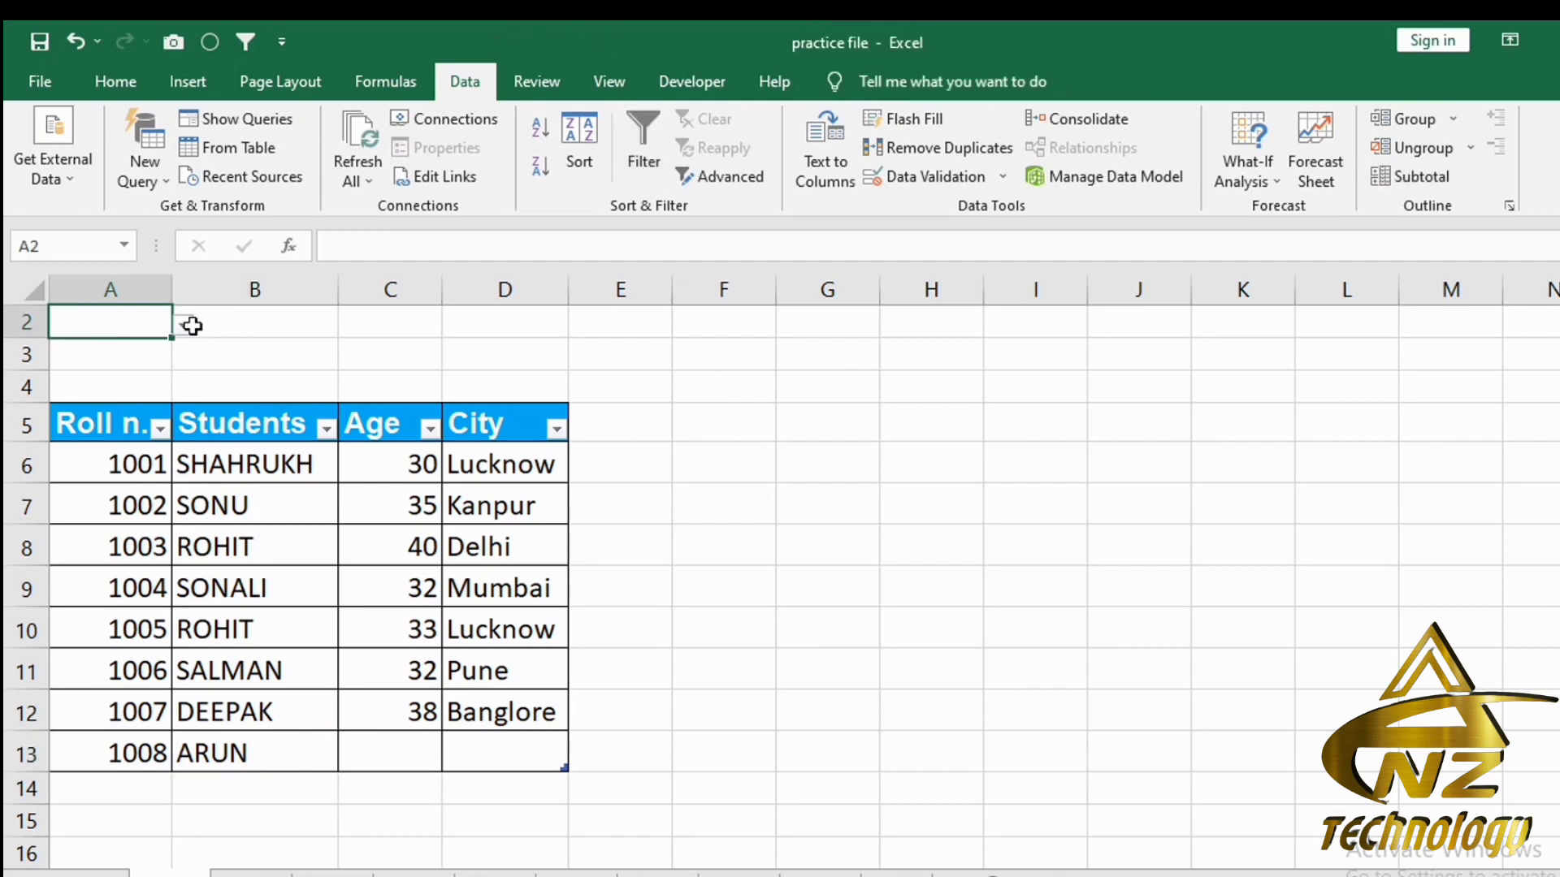
left_click(214, 322)
left_click(162, 322)
left_click(183, 324)
left_click(123, 353)
Step: Look up the student's name in B2 with the formula =VLOOKUP(A2,Table2[#All],2,0), using the whole student table as the lookup range
left_click(286, 319)
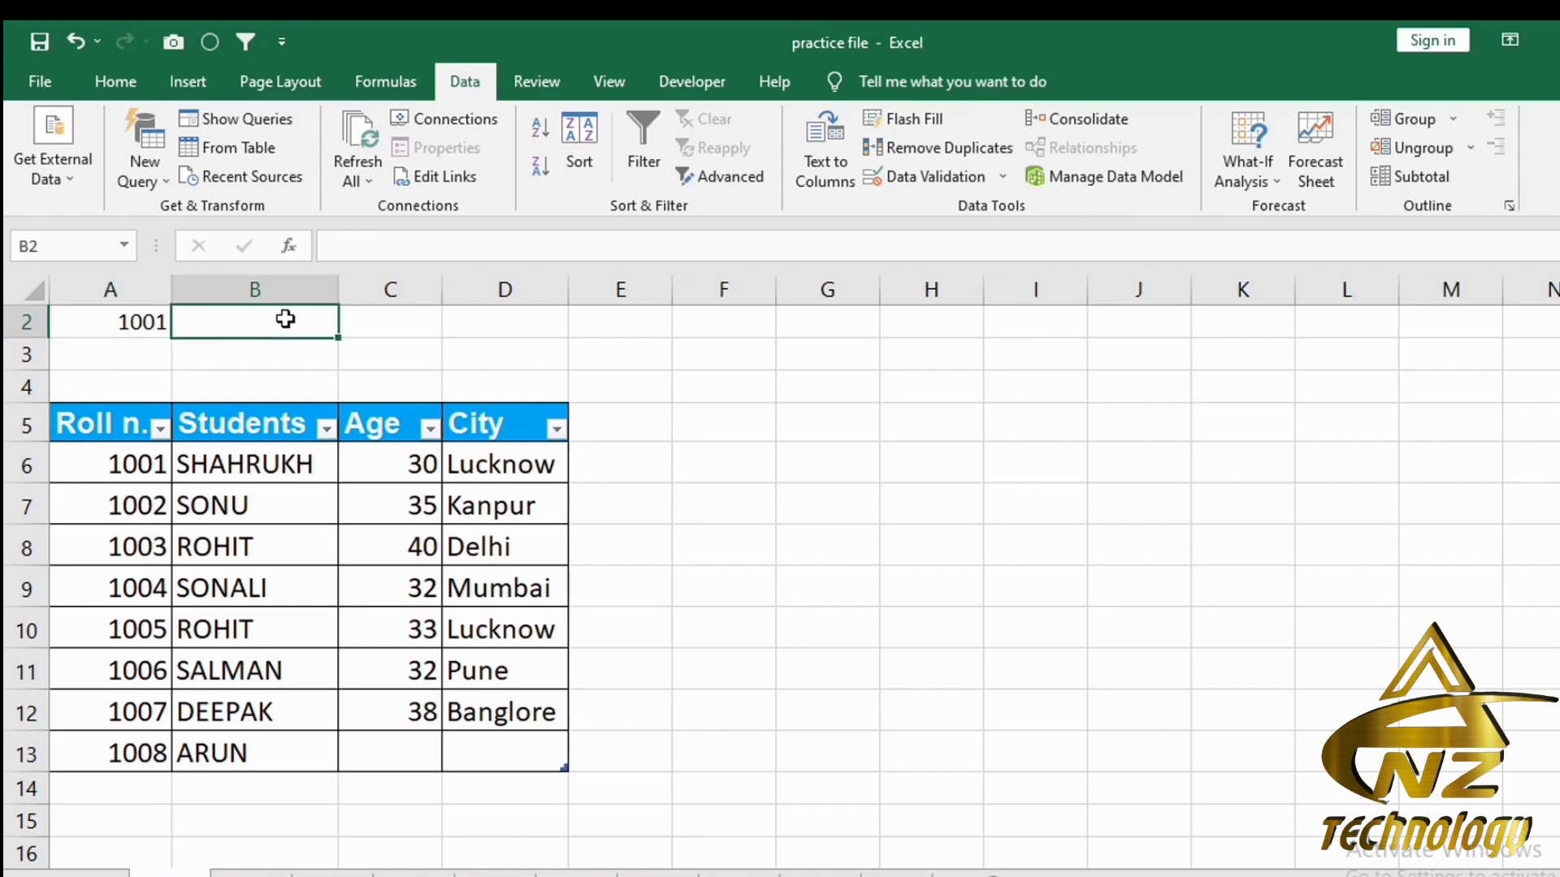
type("=")
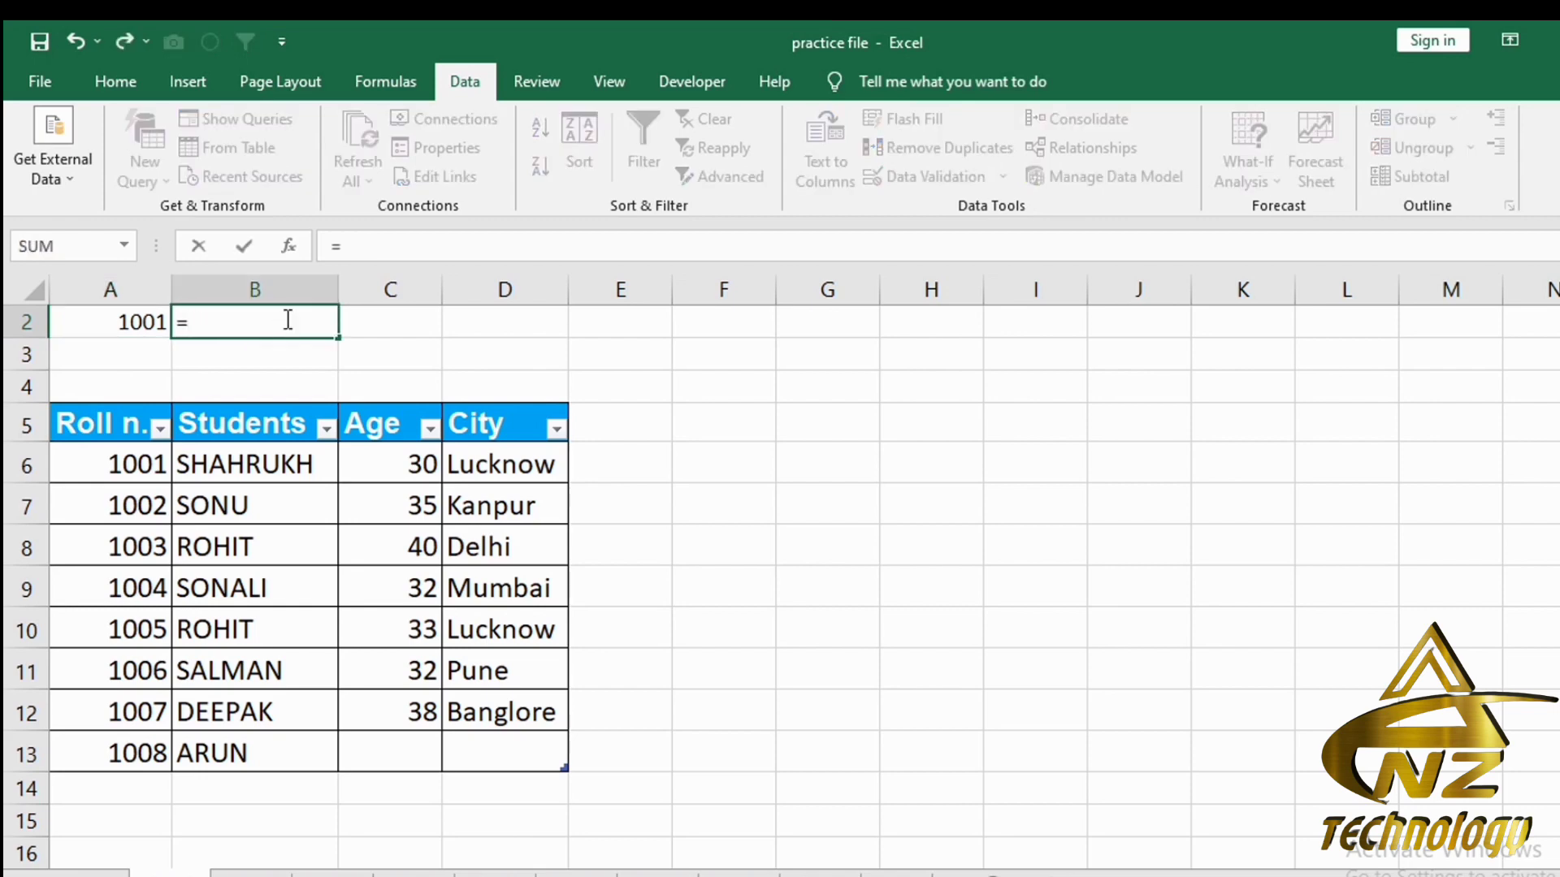
type("VLOOKUP)")
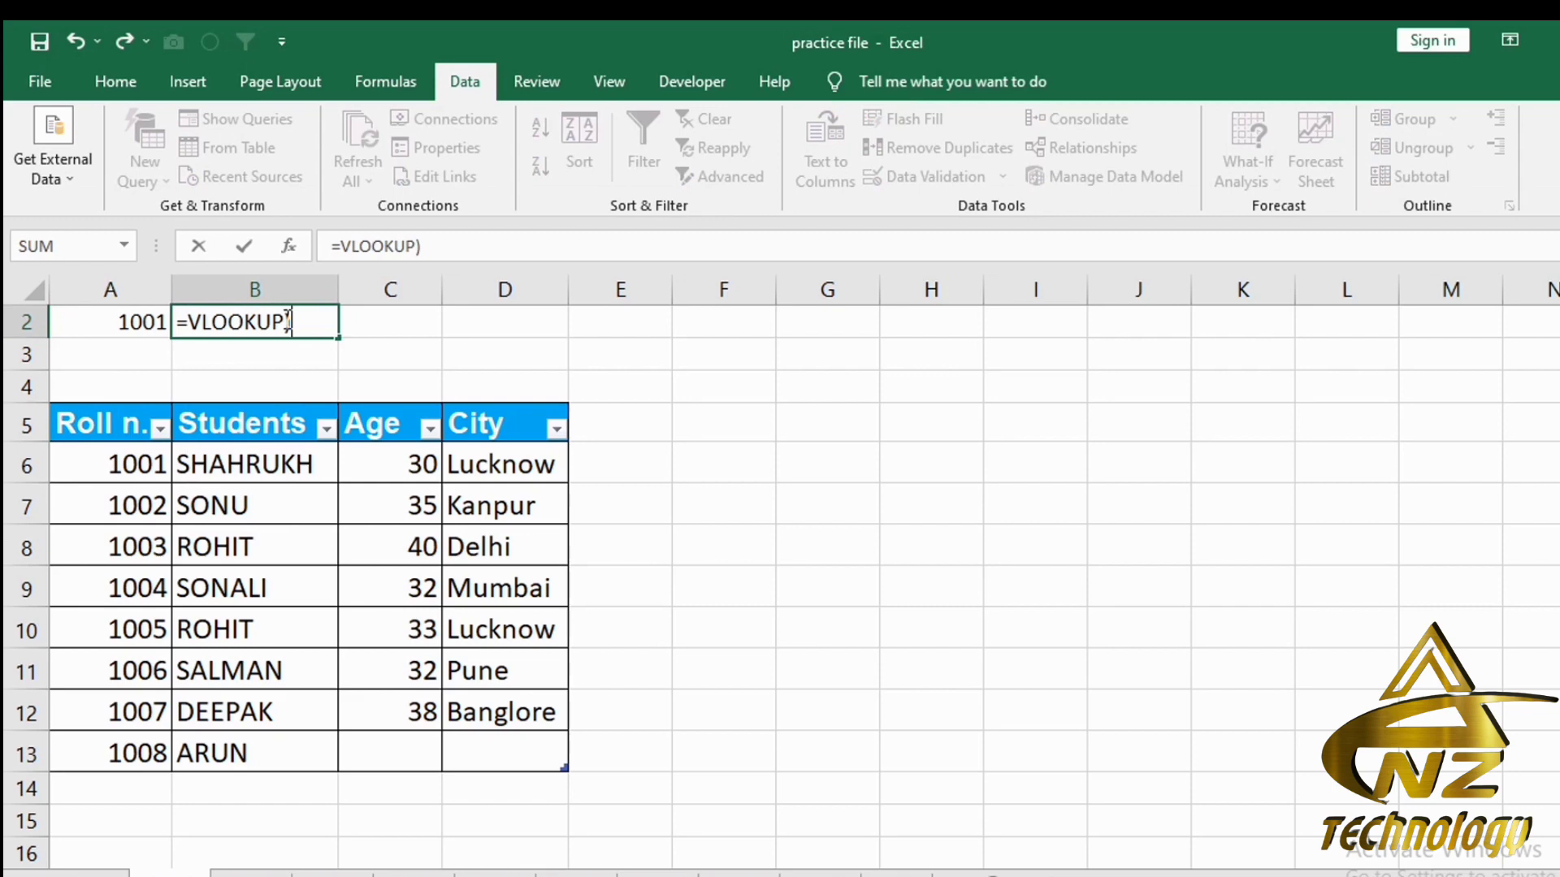
key("BackSpace")
type("(")
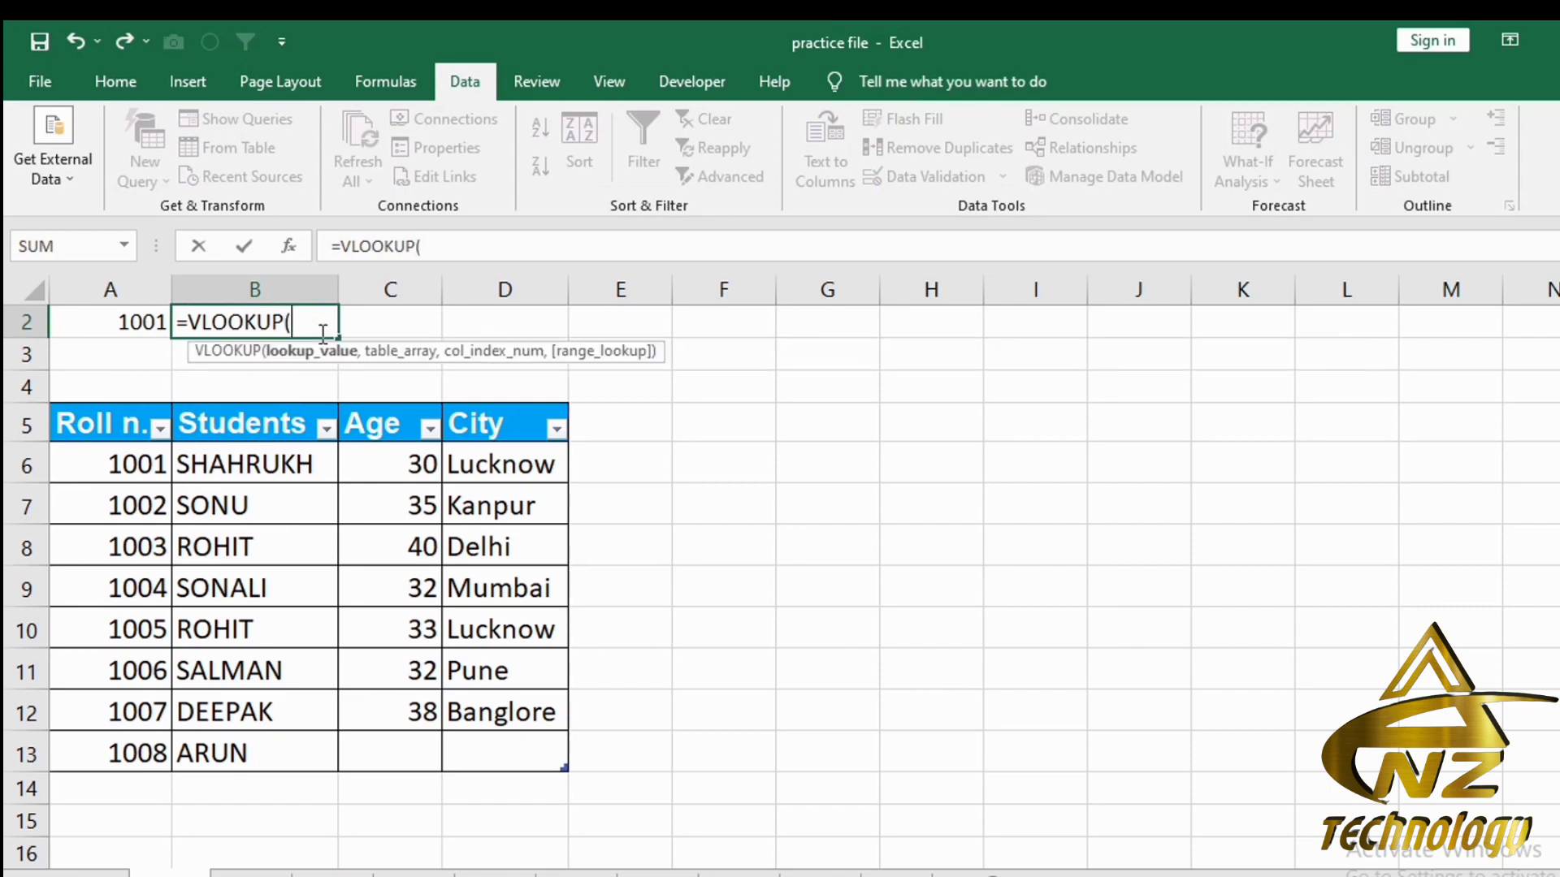
left_click(122, 328)
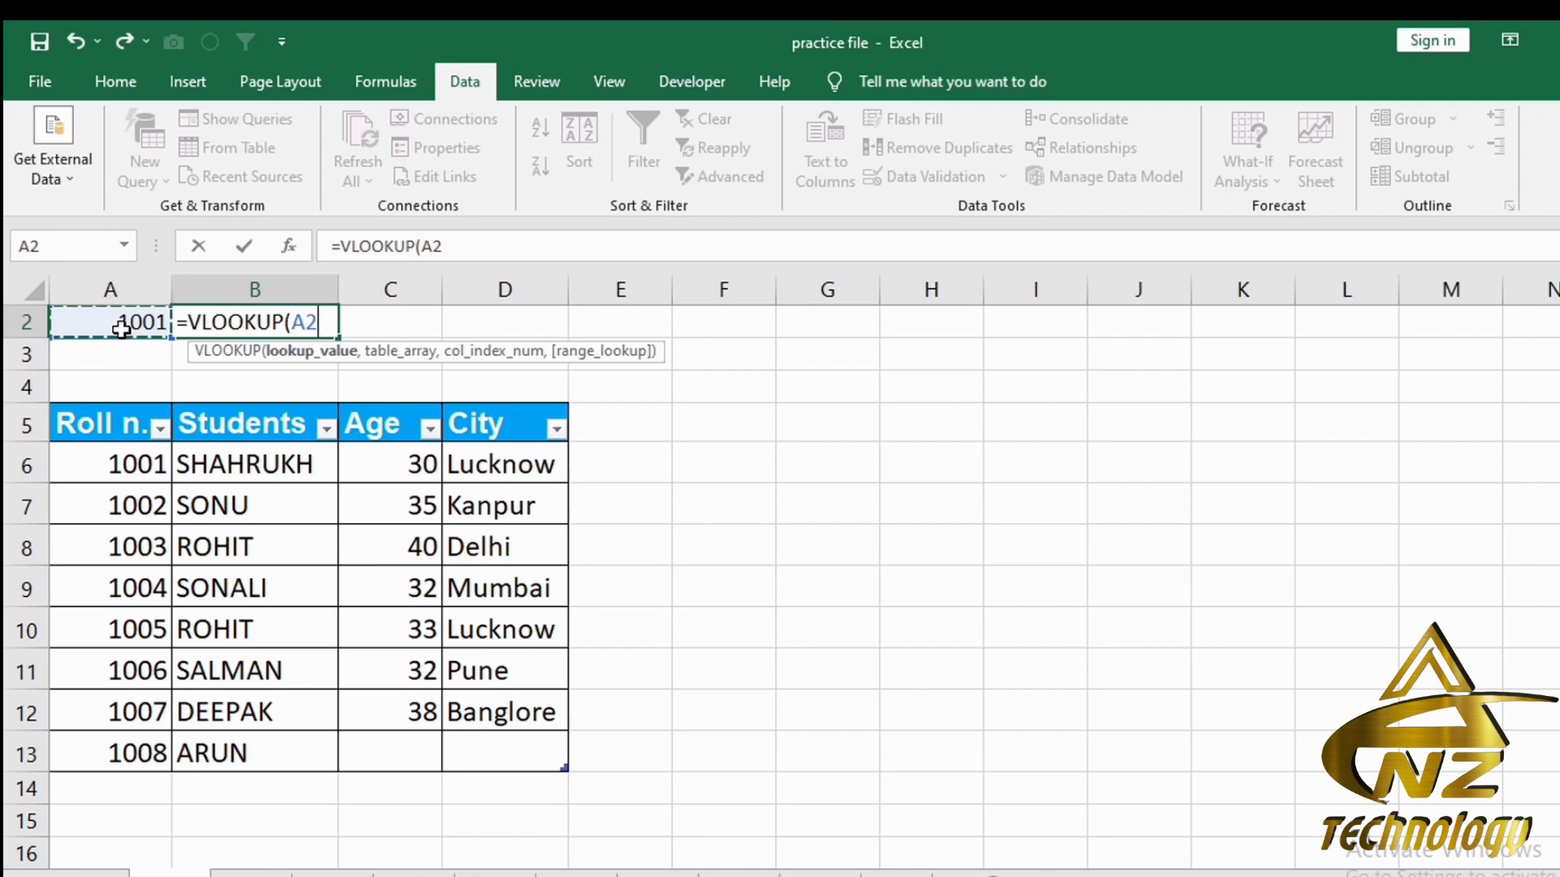
type(",")
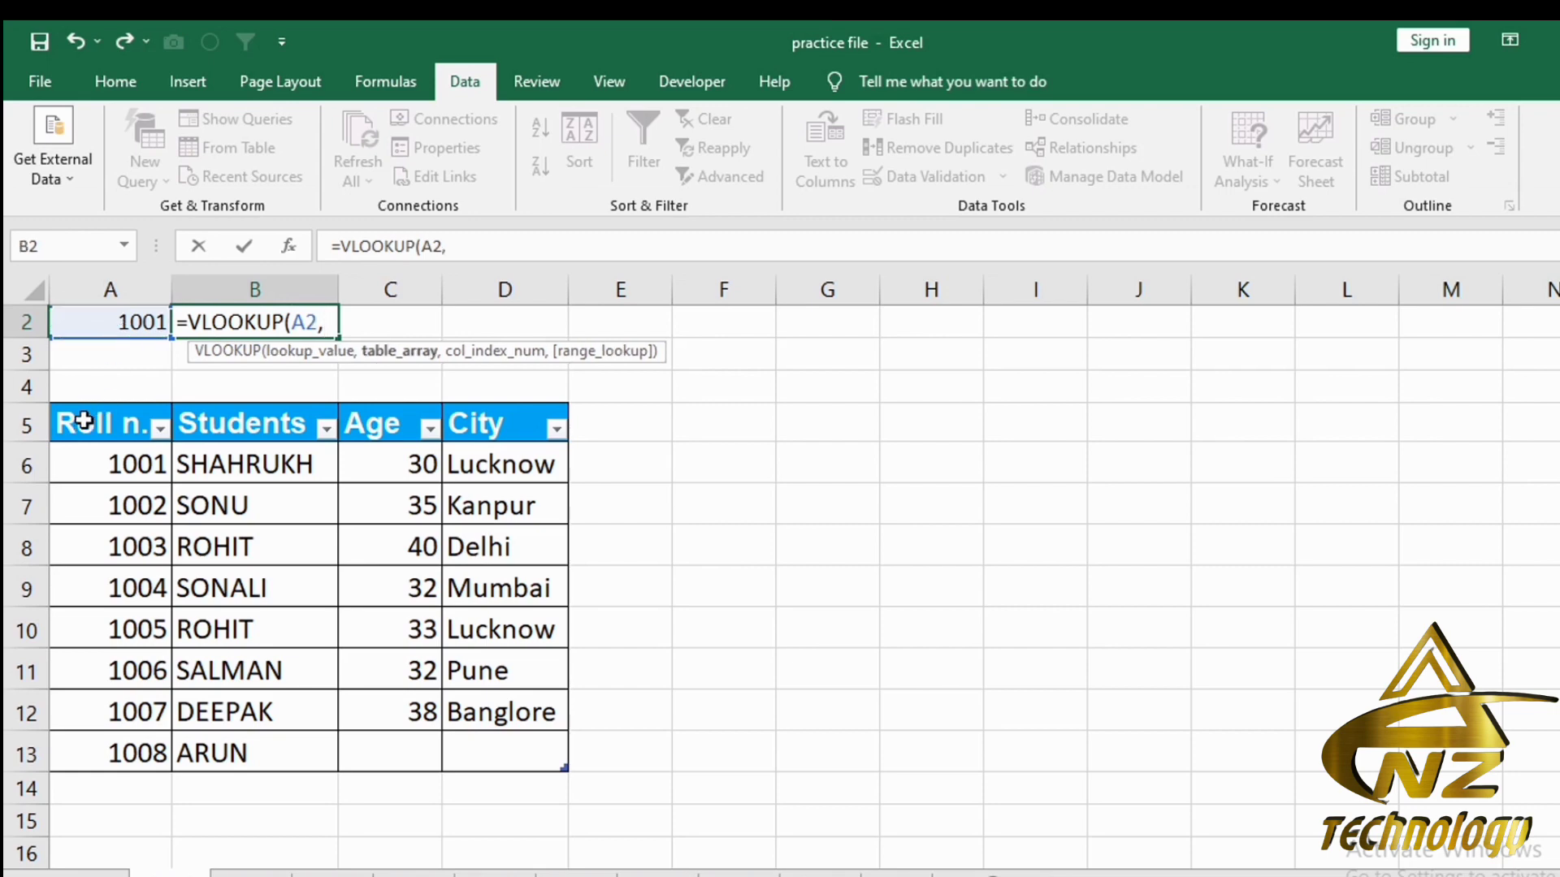
left_click_drag(84, 423, 536, 739)
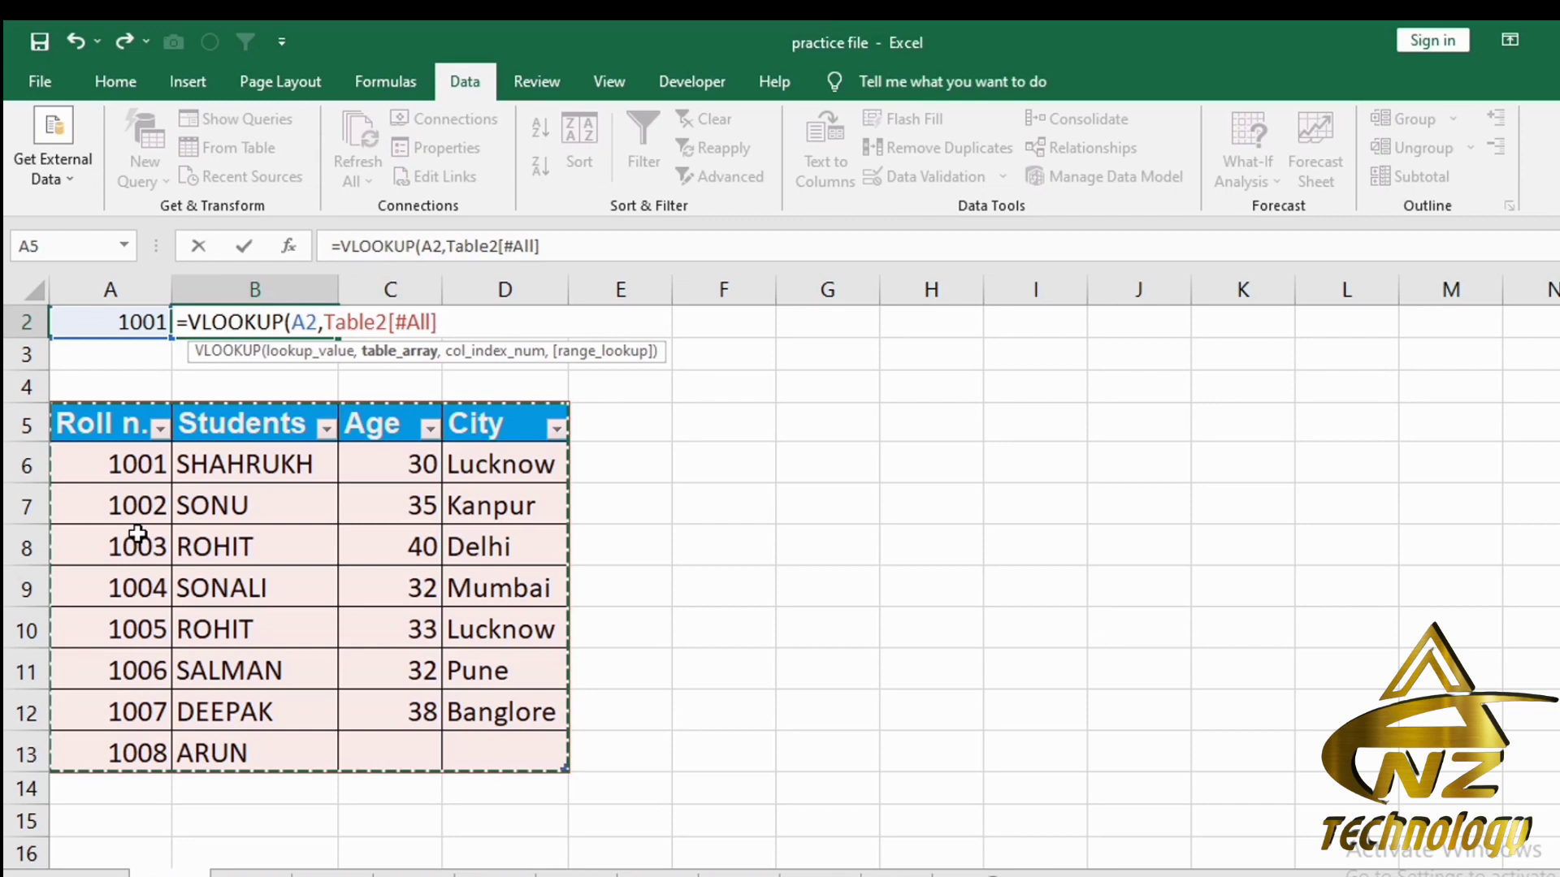
type(",")
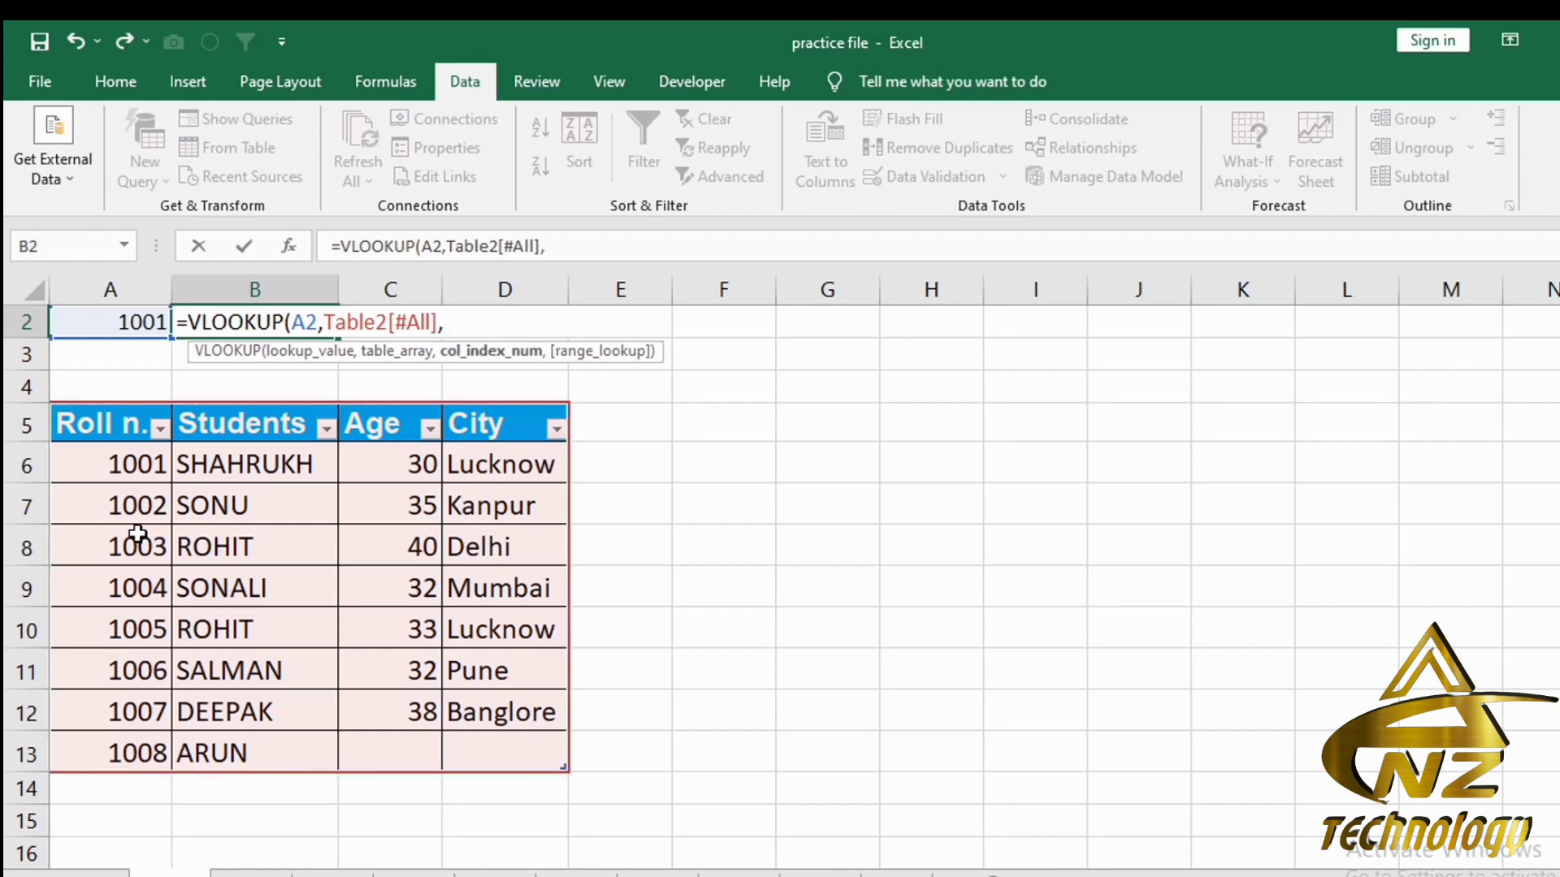
type("2,")
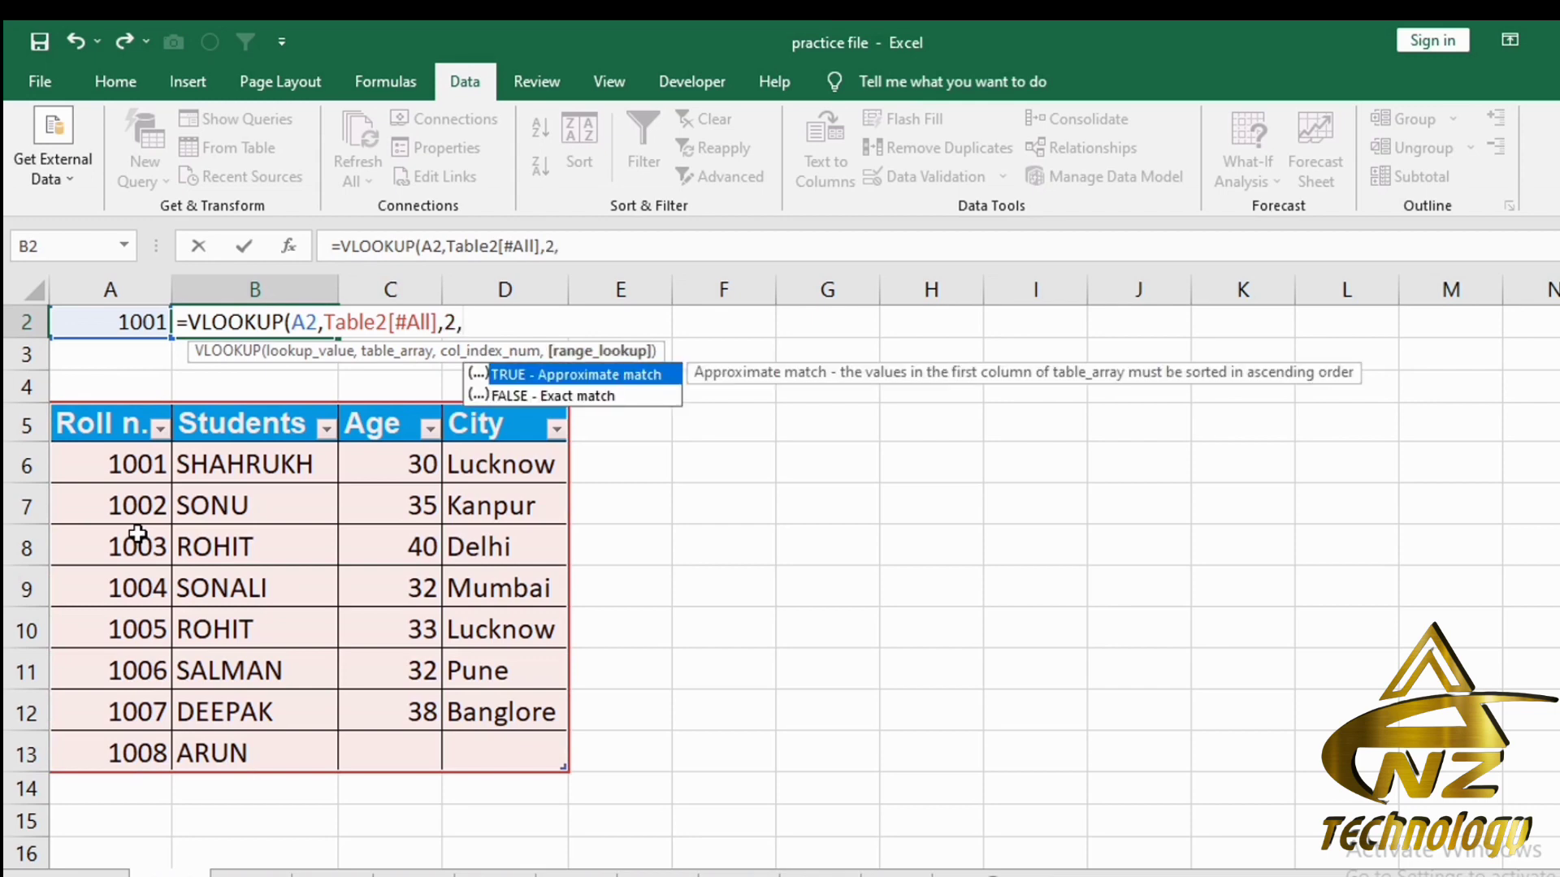
type("0)")
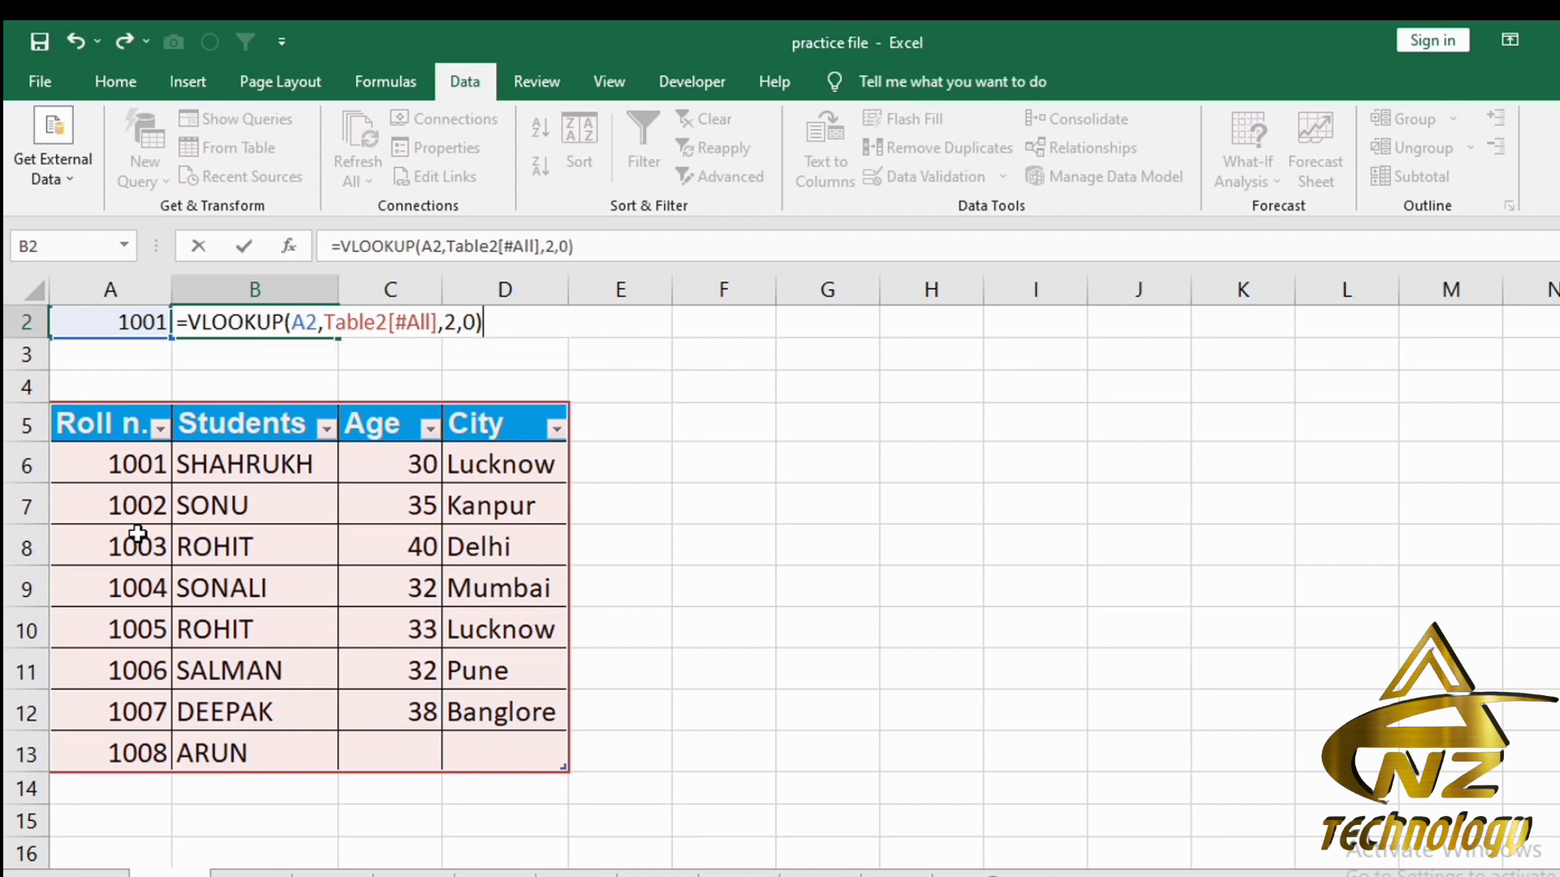
key("Return")
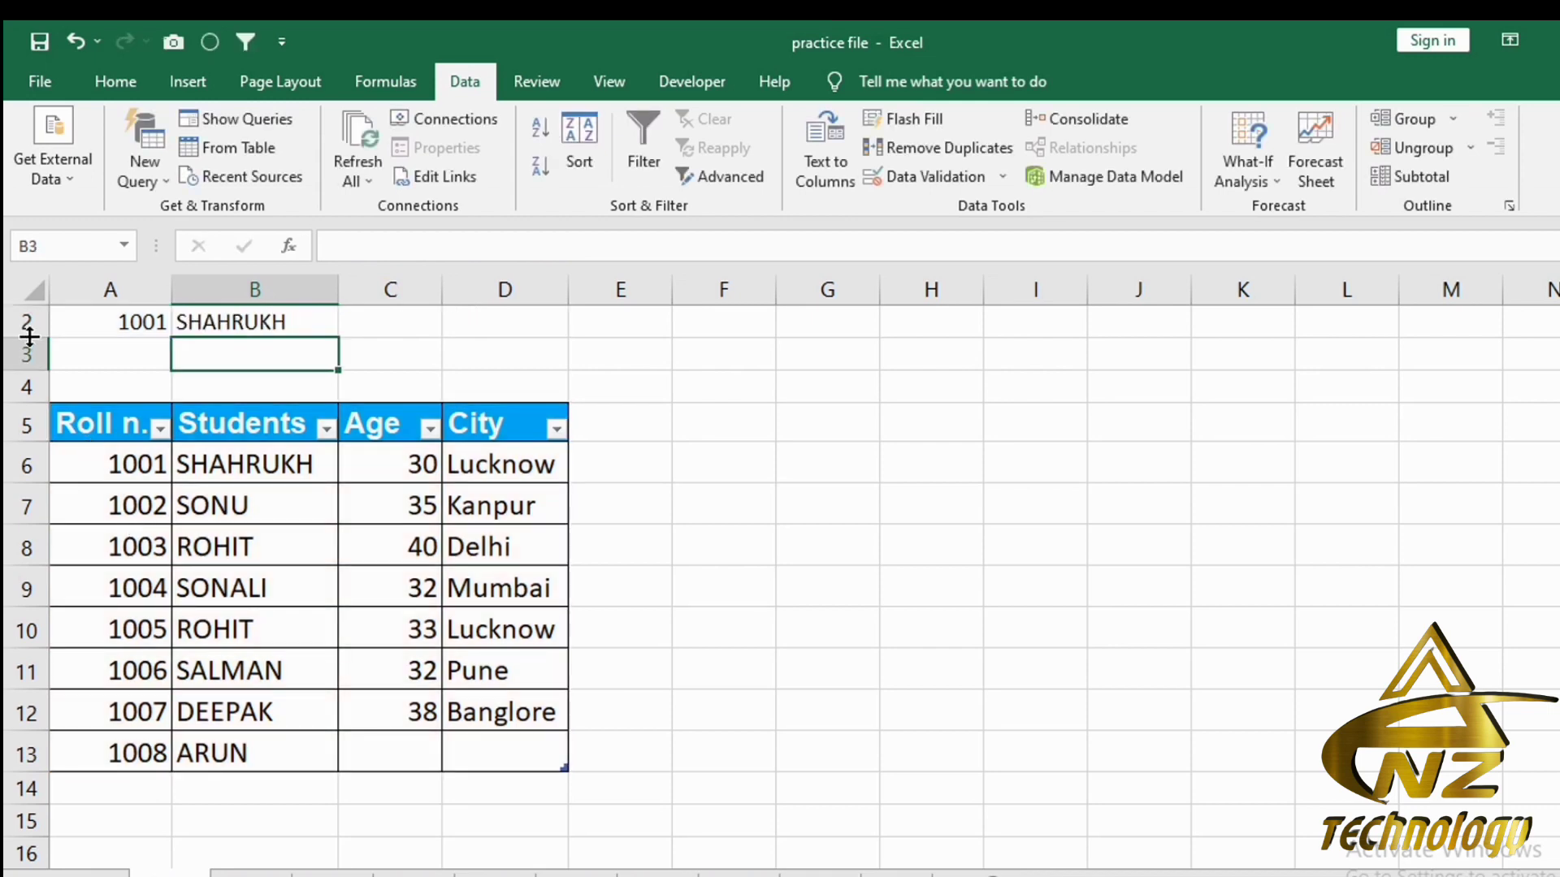
left_click(153, 326)
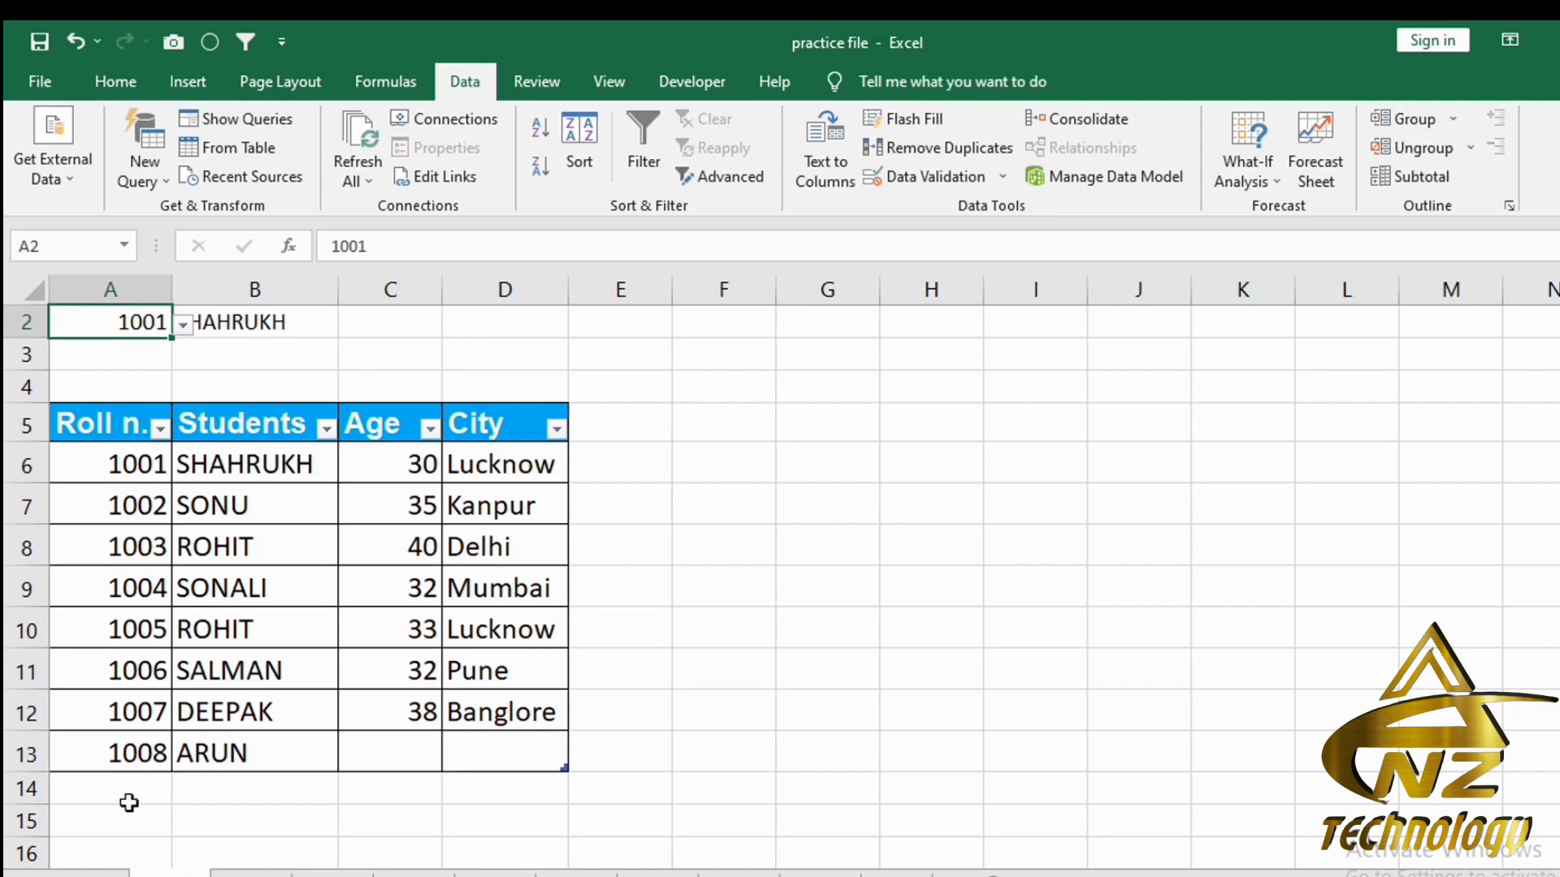
Step: Add a new record directly below the student table, with roll number 1009 in A14 and the student's name in B14
left_click(183, 325)
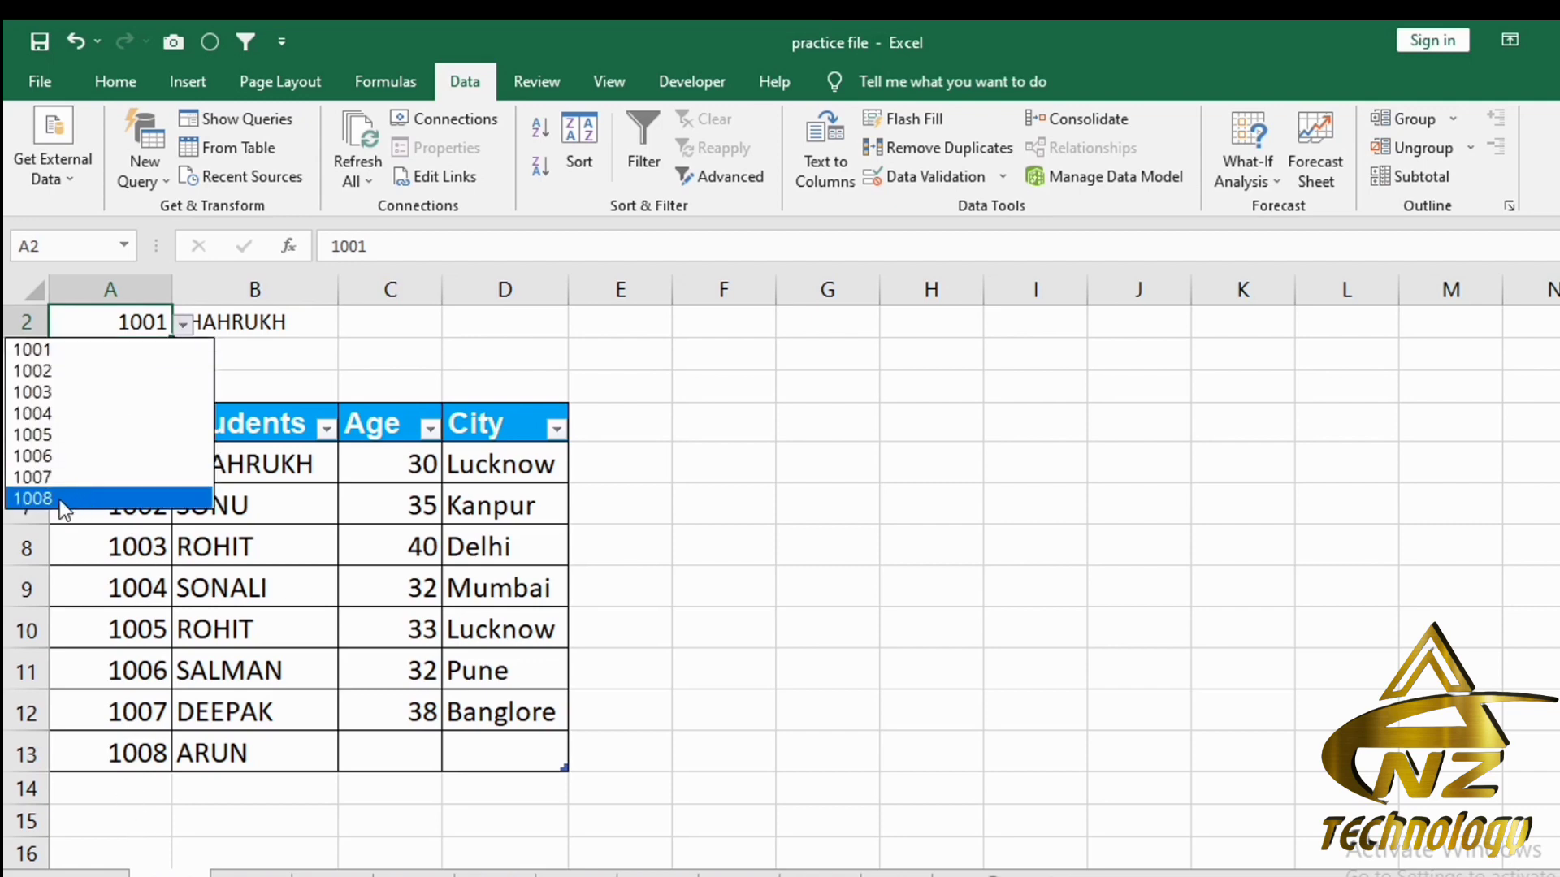
key("Escape")
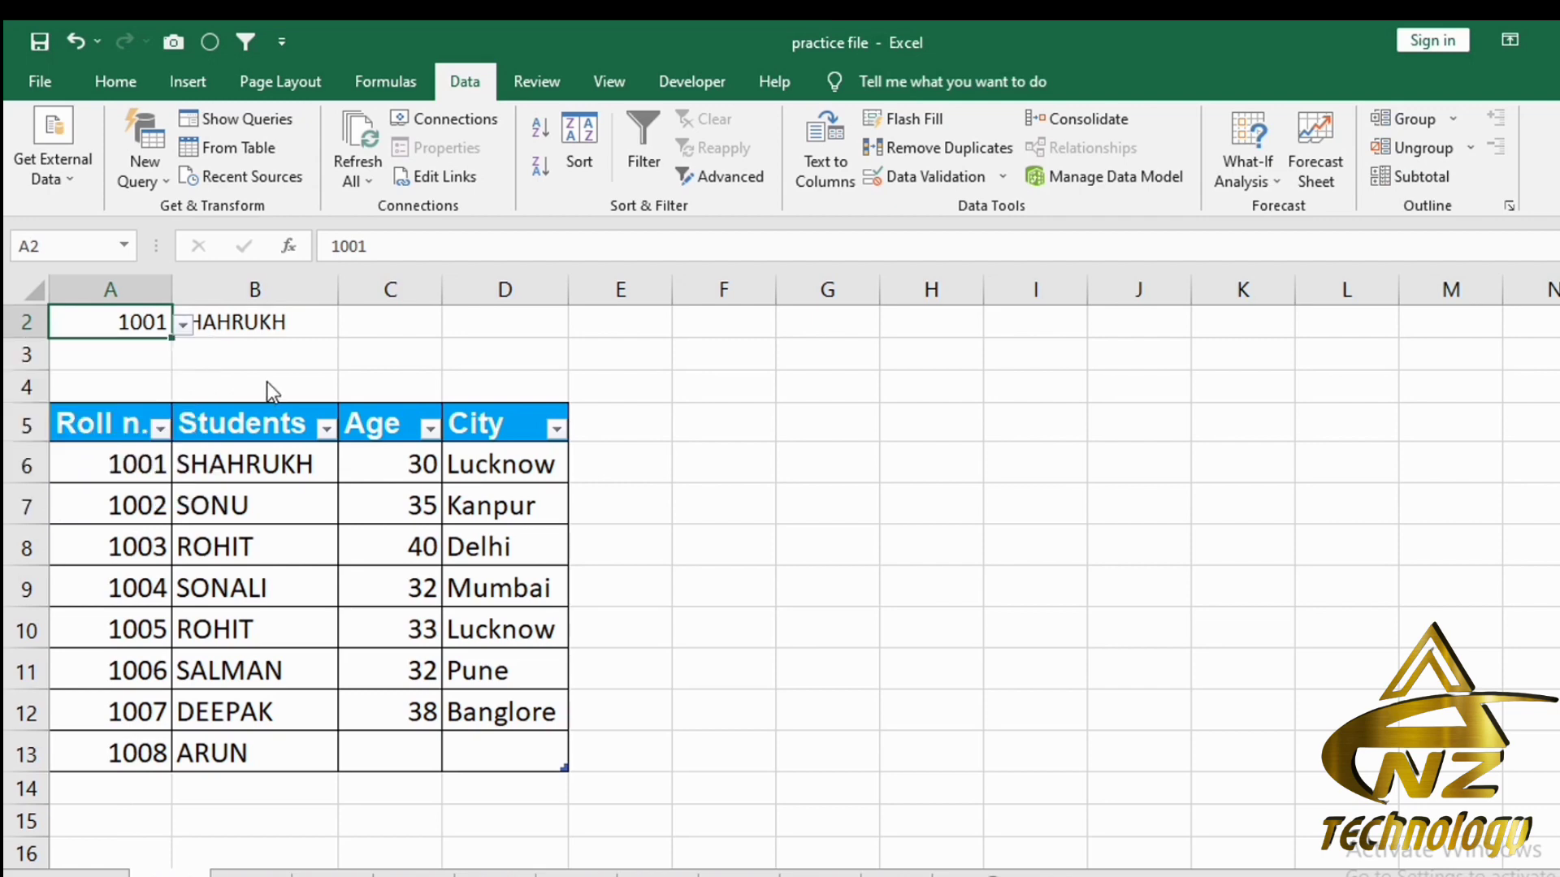
left_click(107, 781)
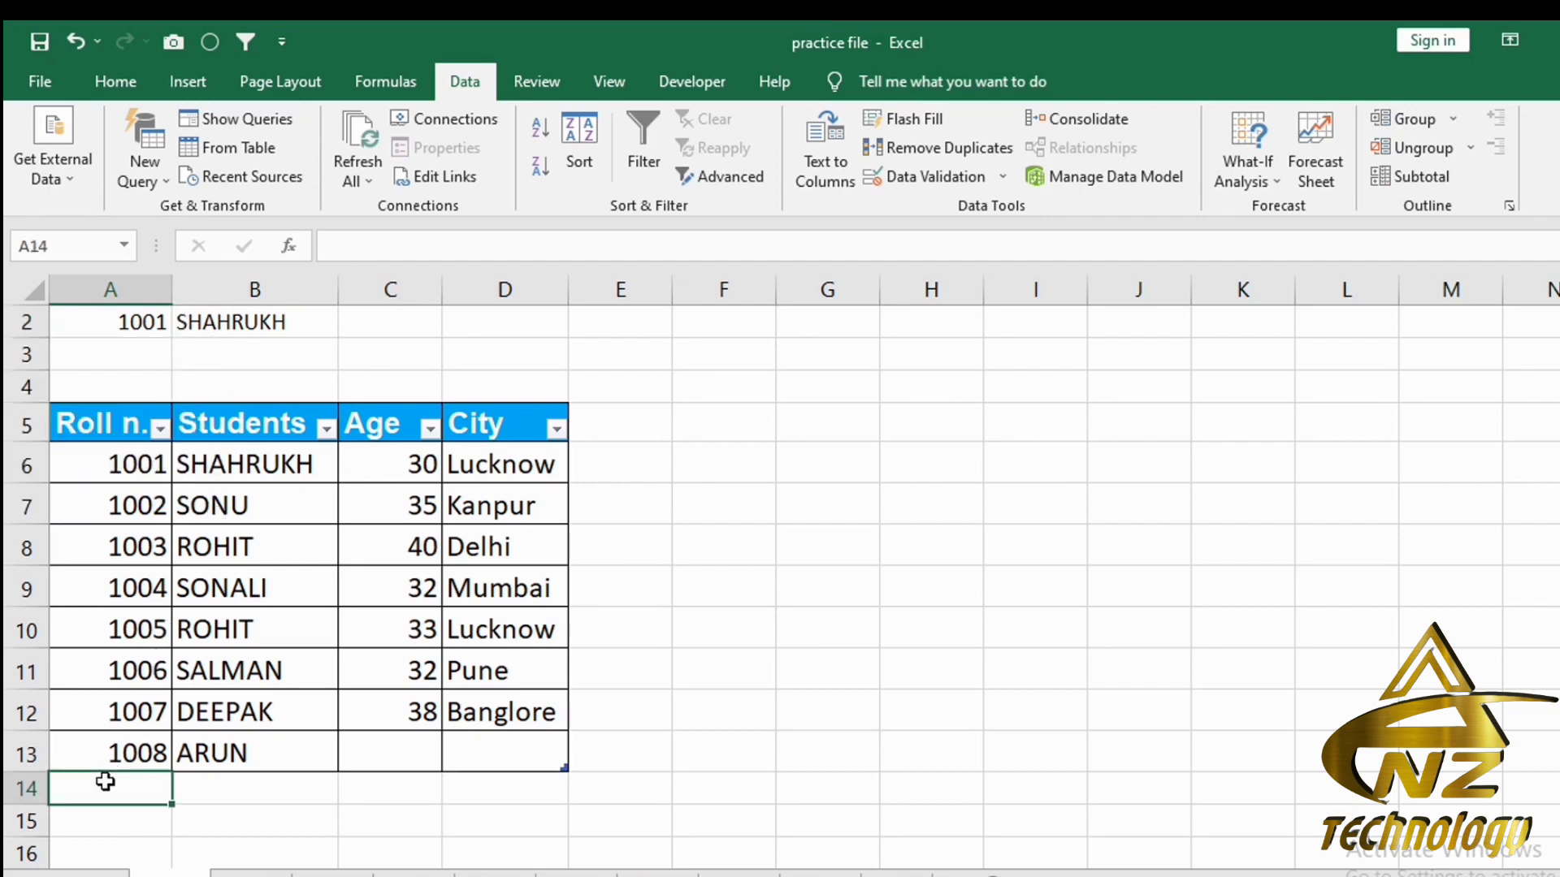
type("1009")
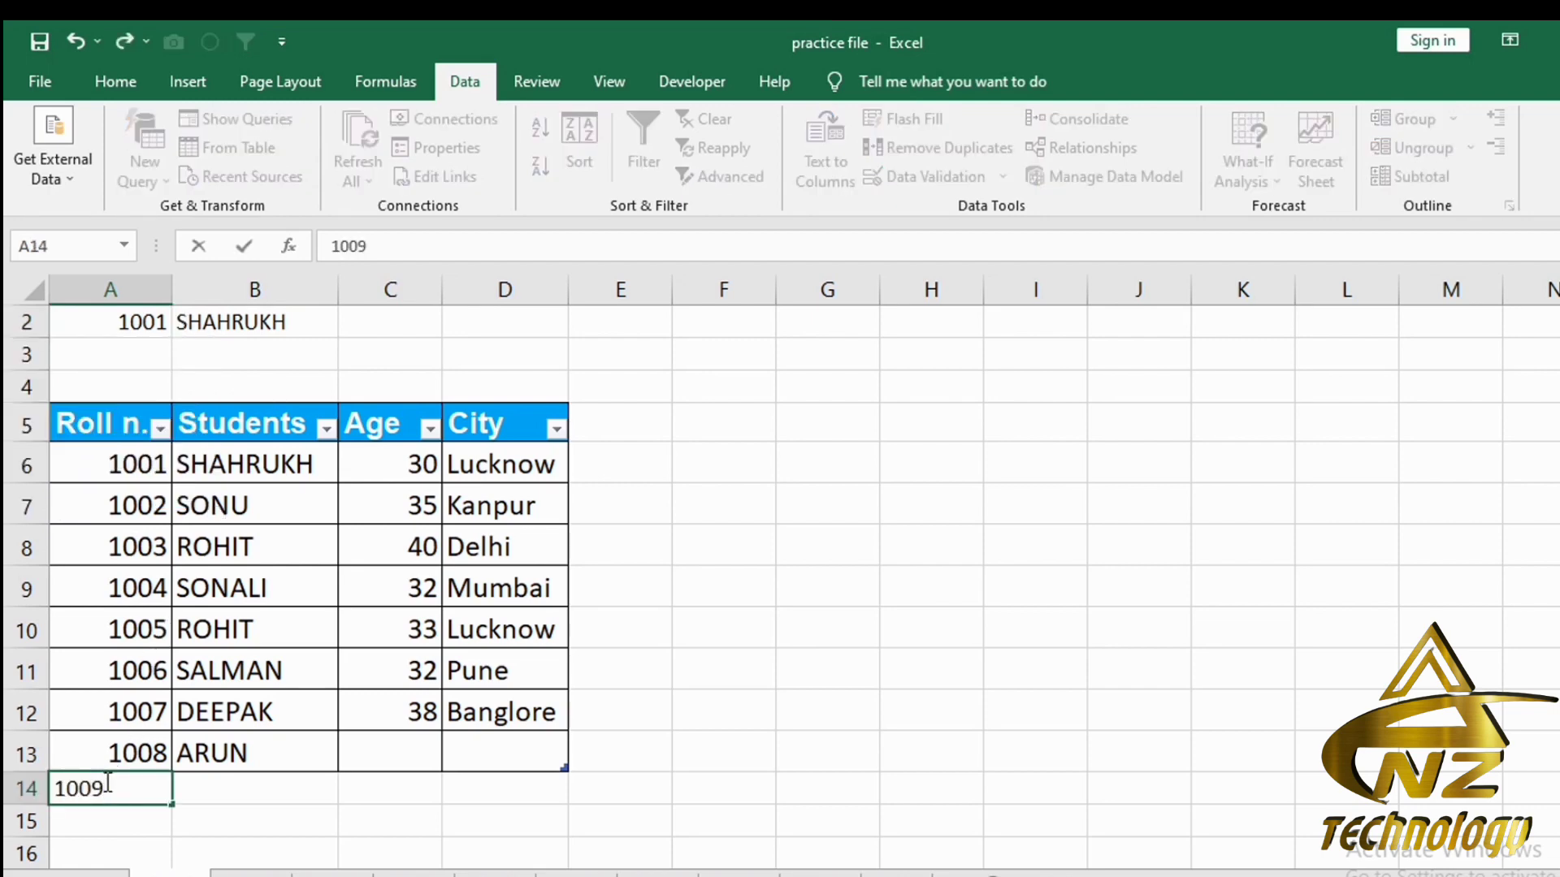
key("Tab")
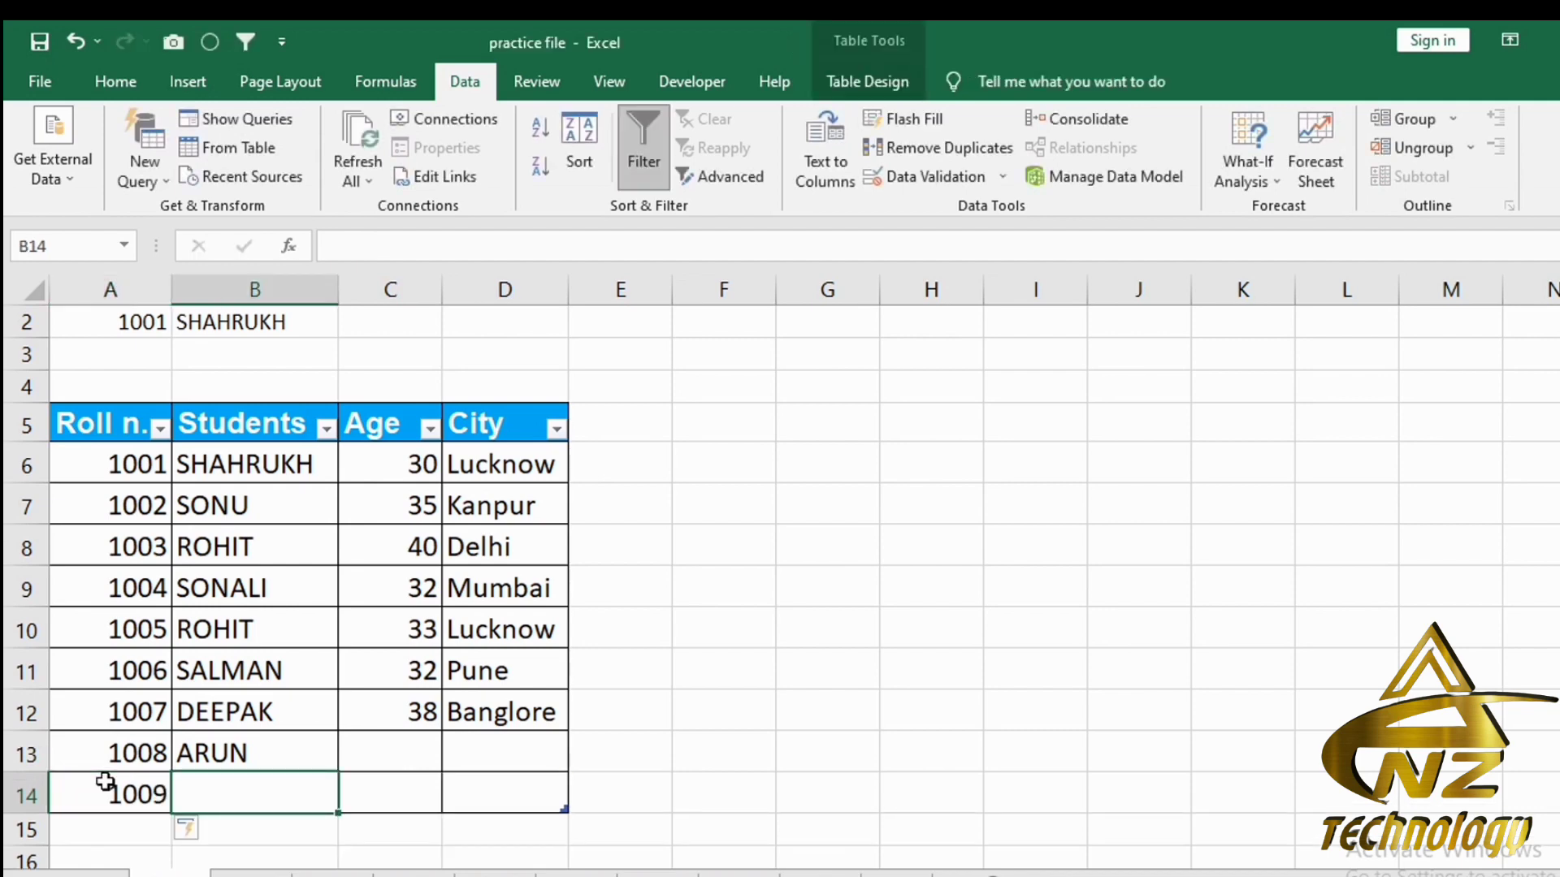
type("FAIZ")
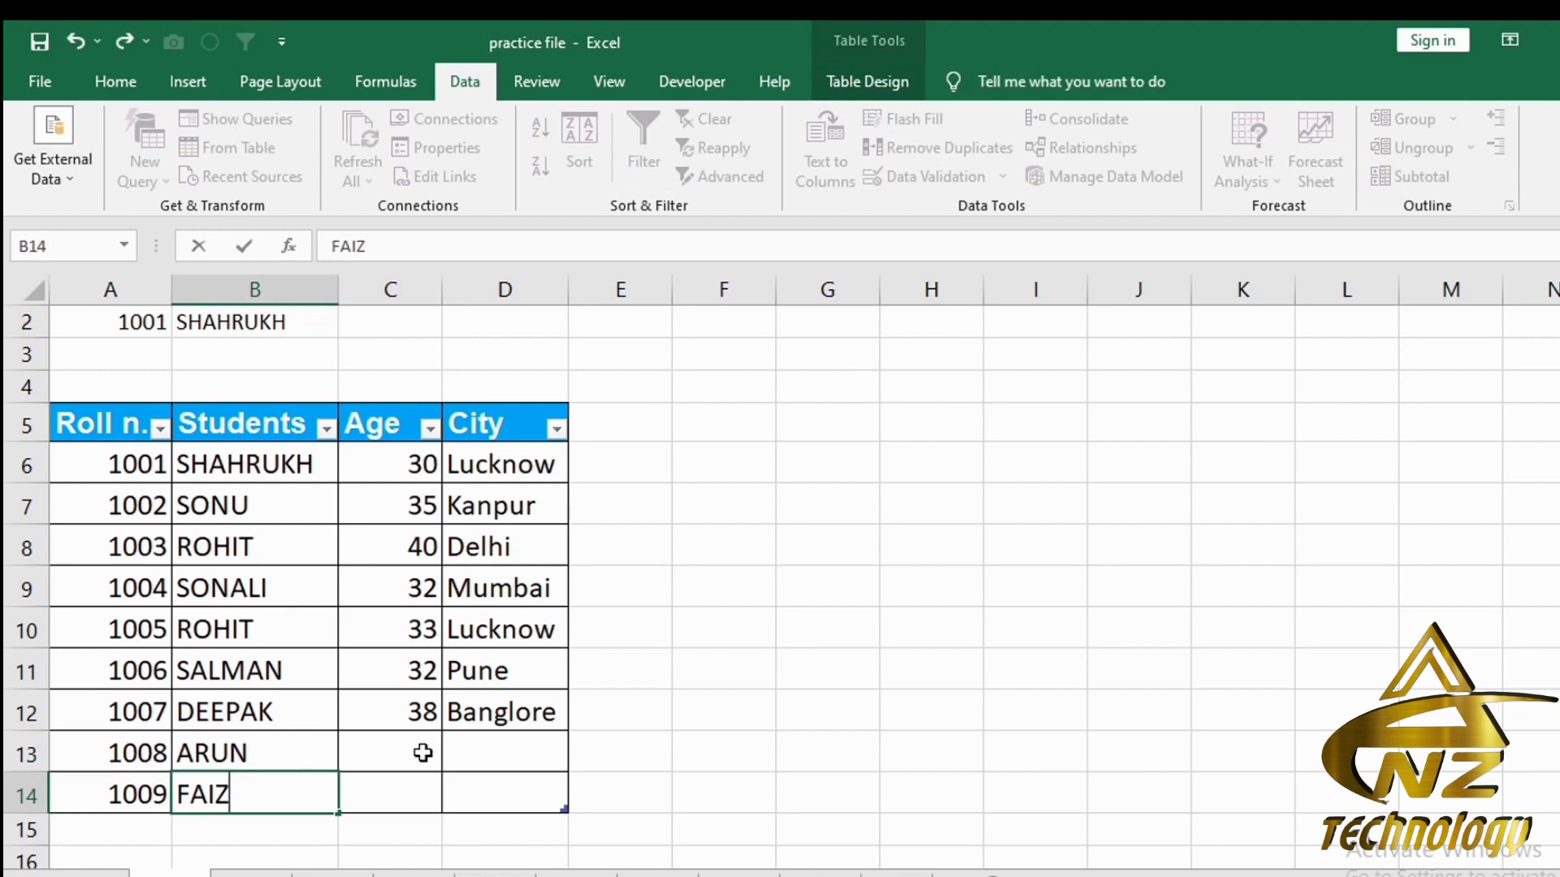
key("Tab")
Step: Choose roll number 1009 from the drop-down list in A2 and check the lookup formula in B2
left_click(154, 325)
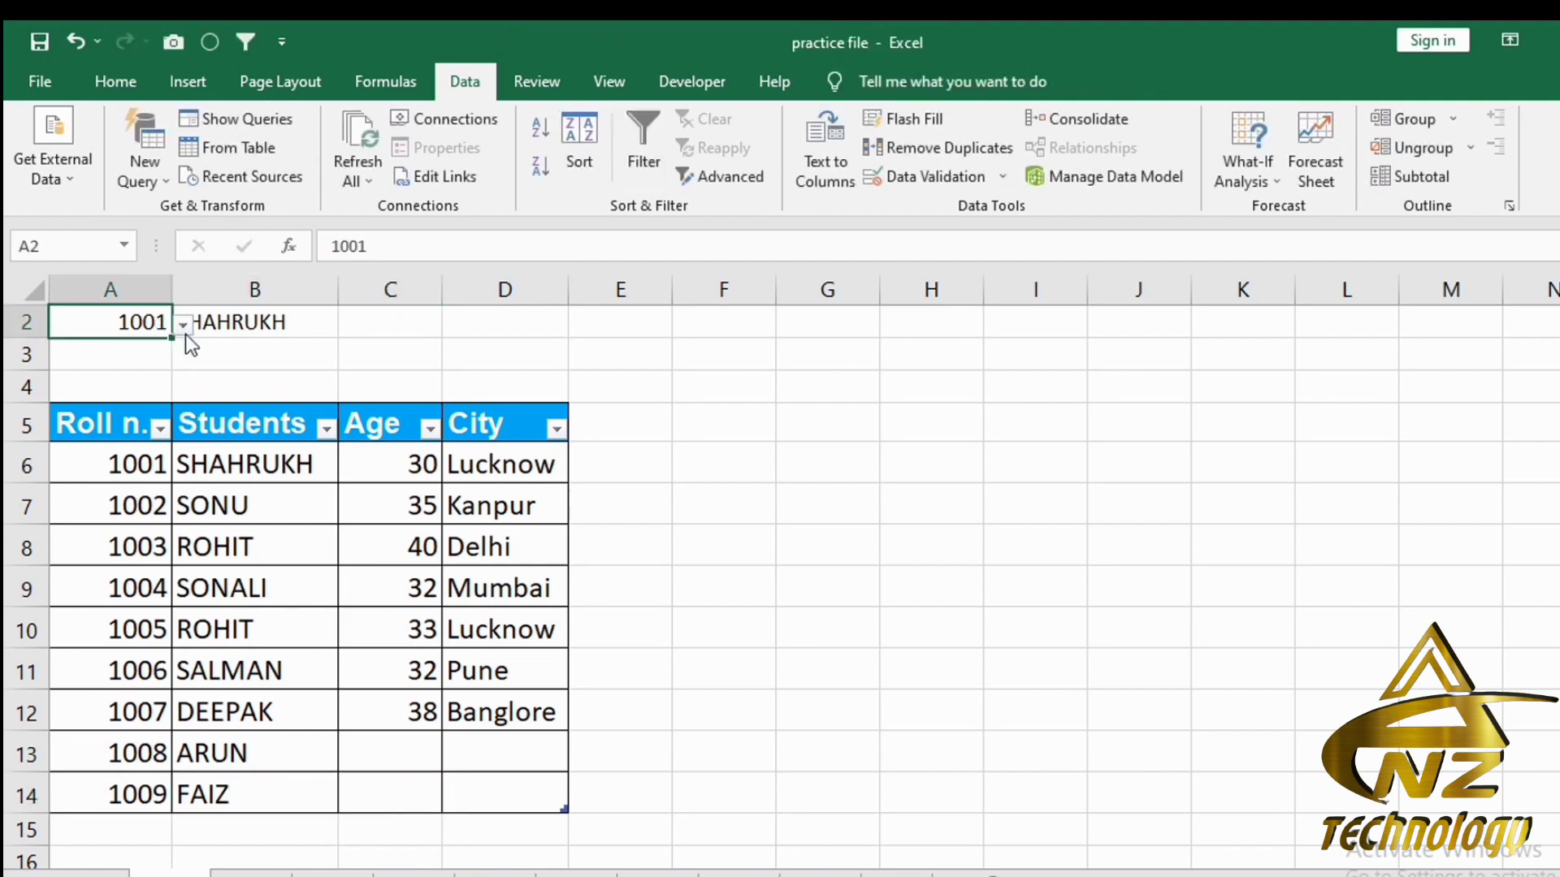
left_click(182, 325)
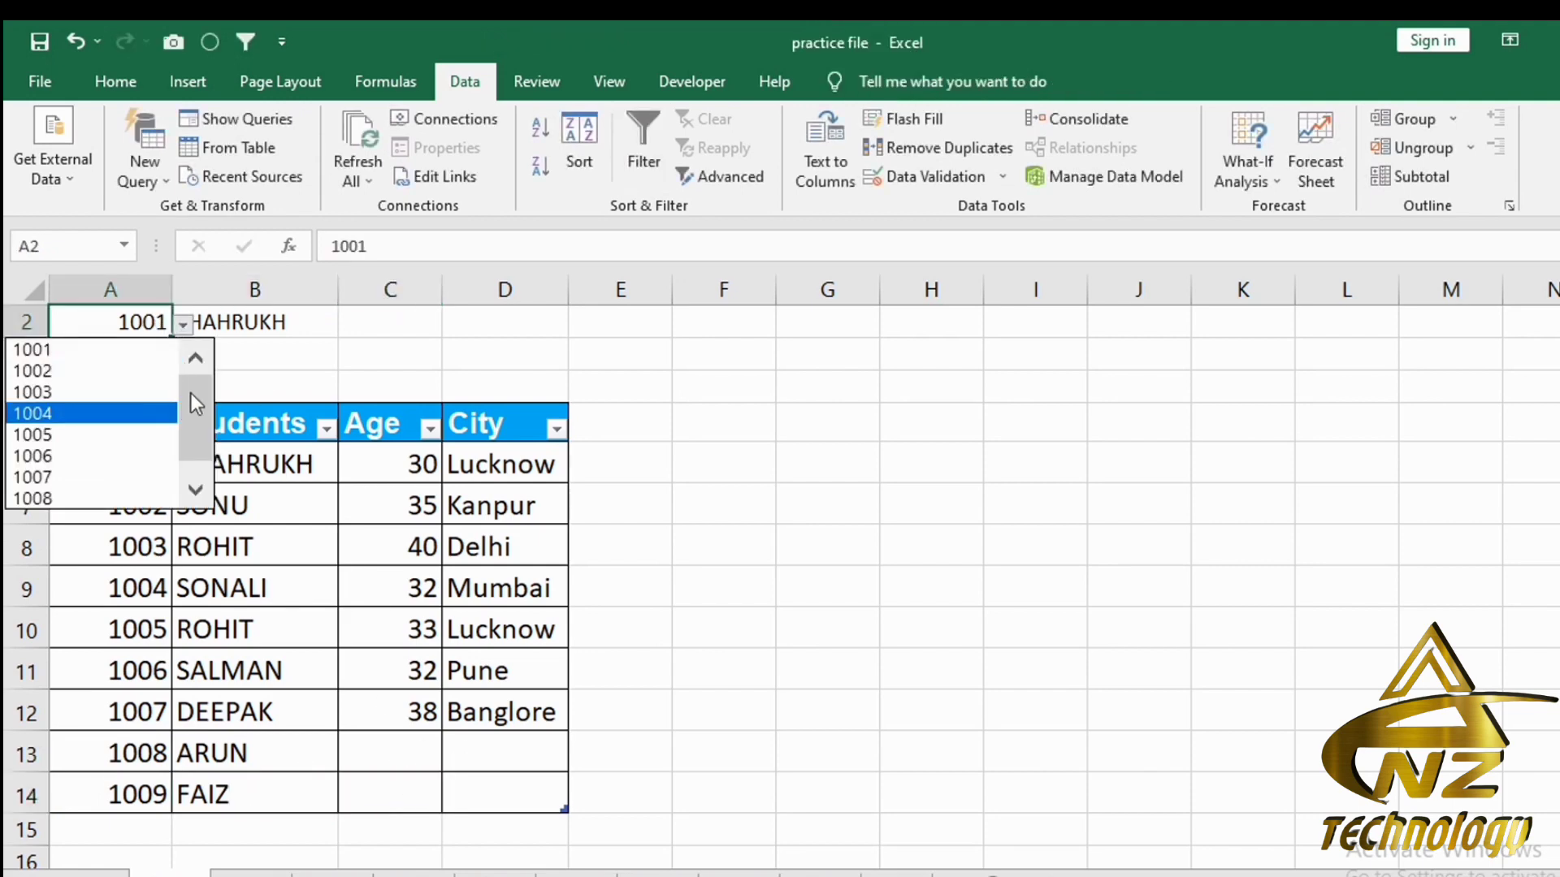
left_click_drag(200, 390, 197, 448)
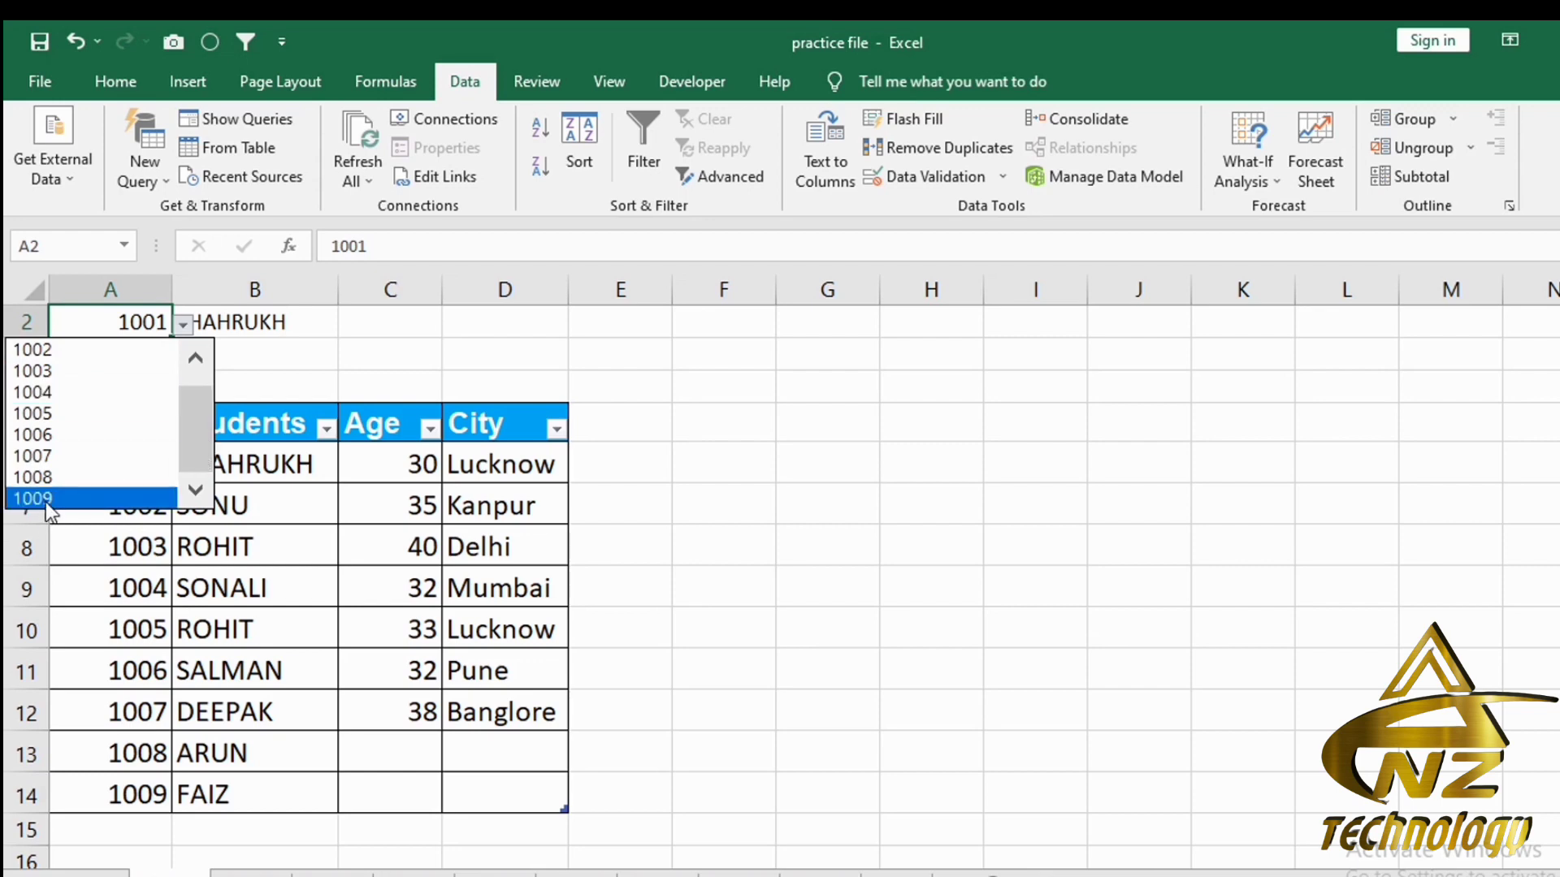
left_click(46, 498)
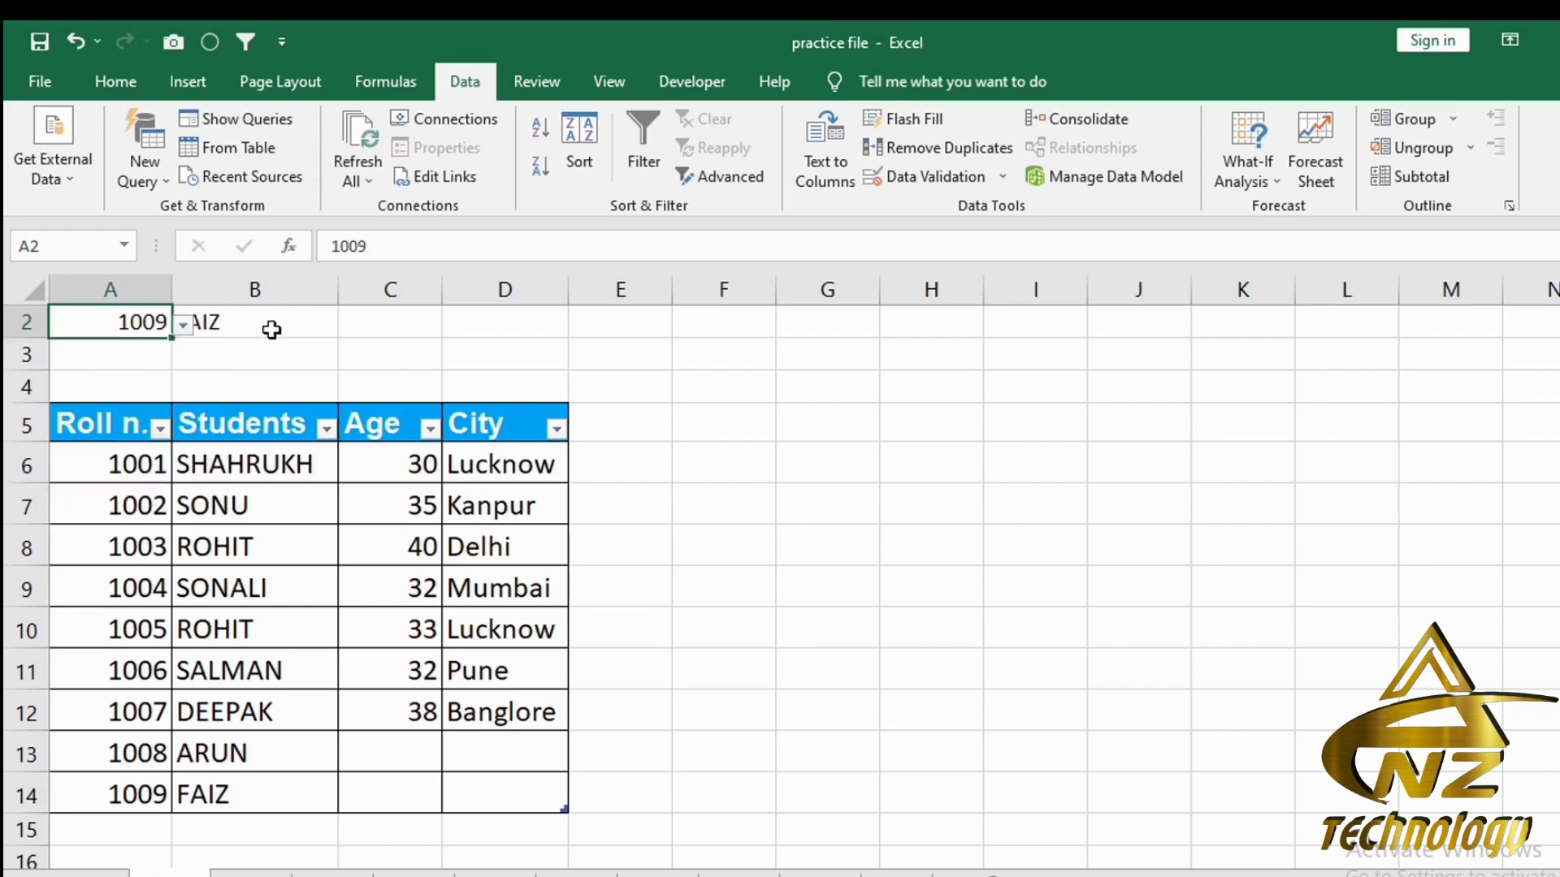
left_click(273, 329)
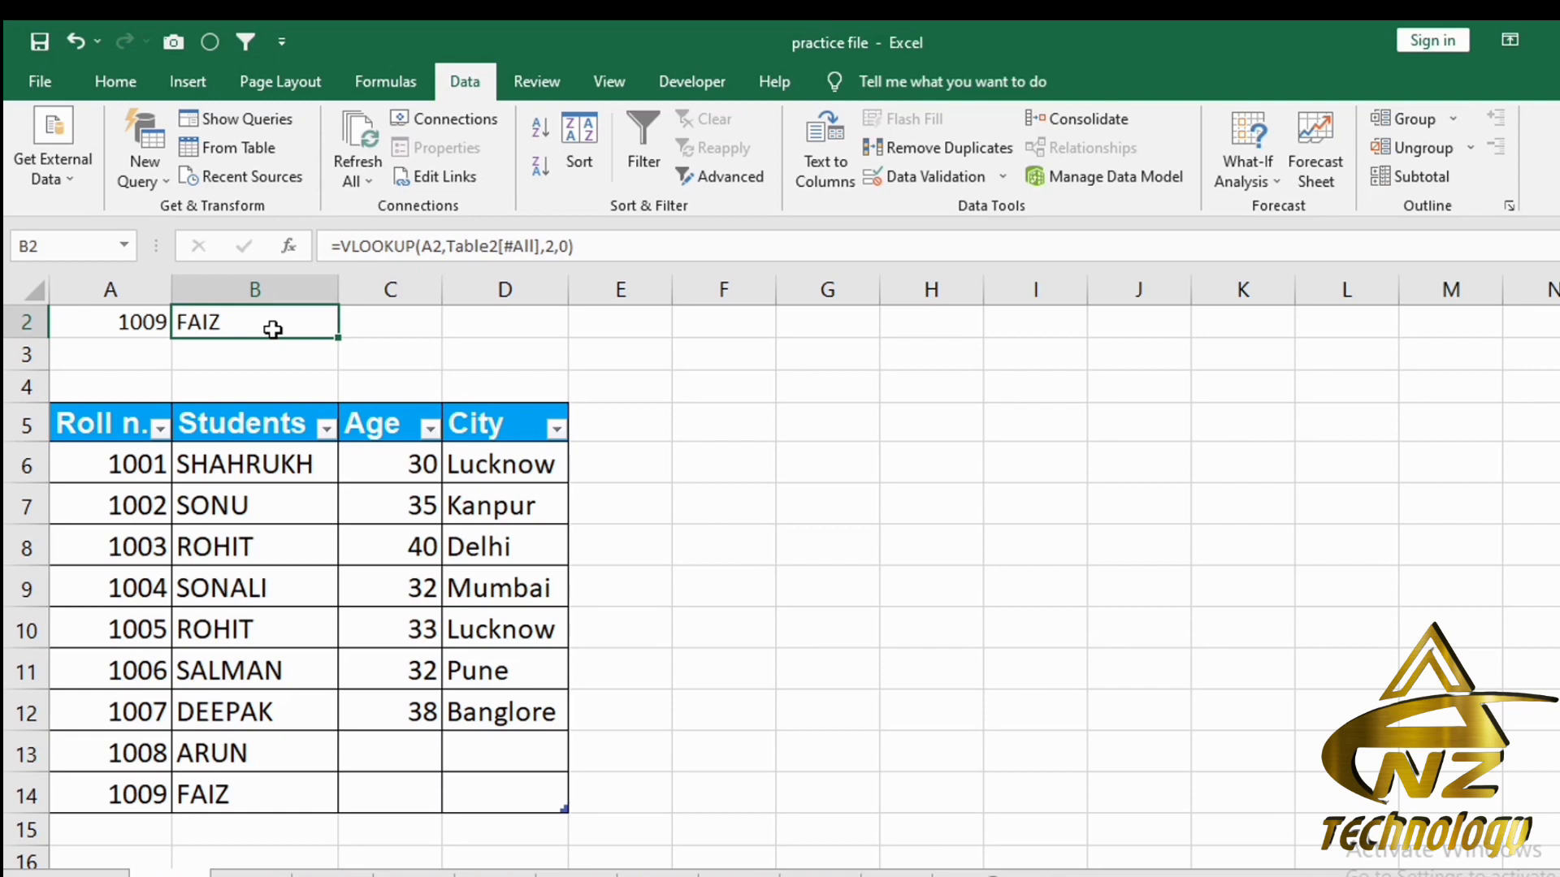
left_click(337, 351)
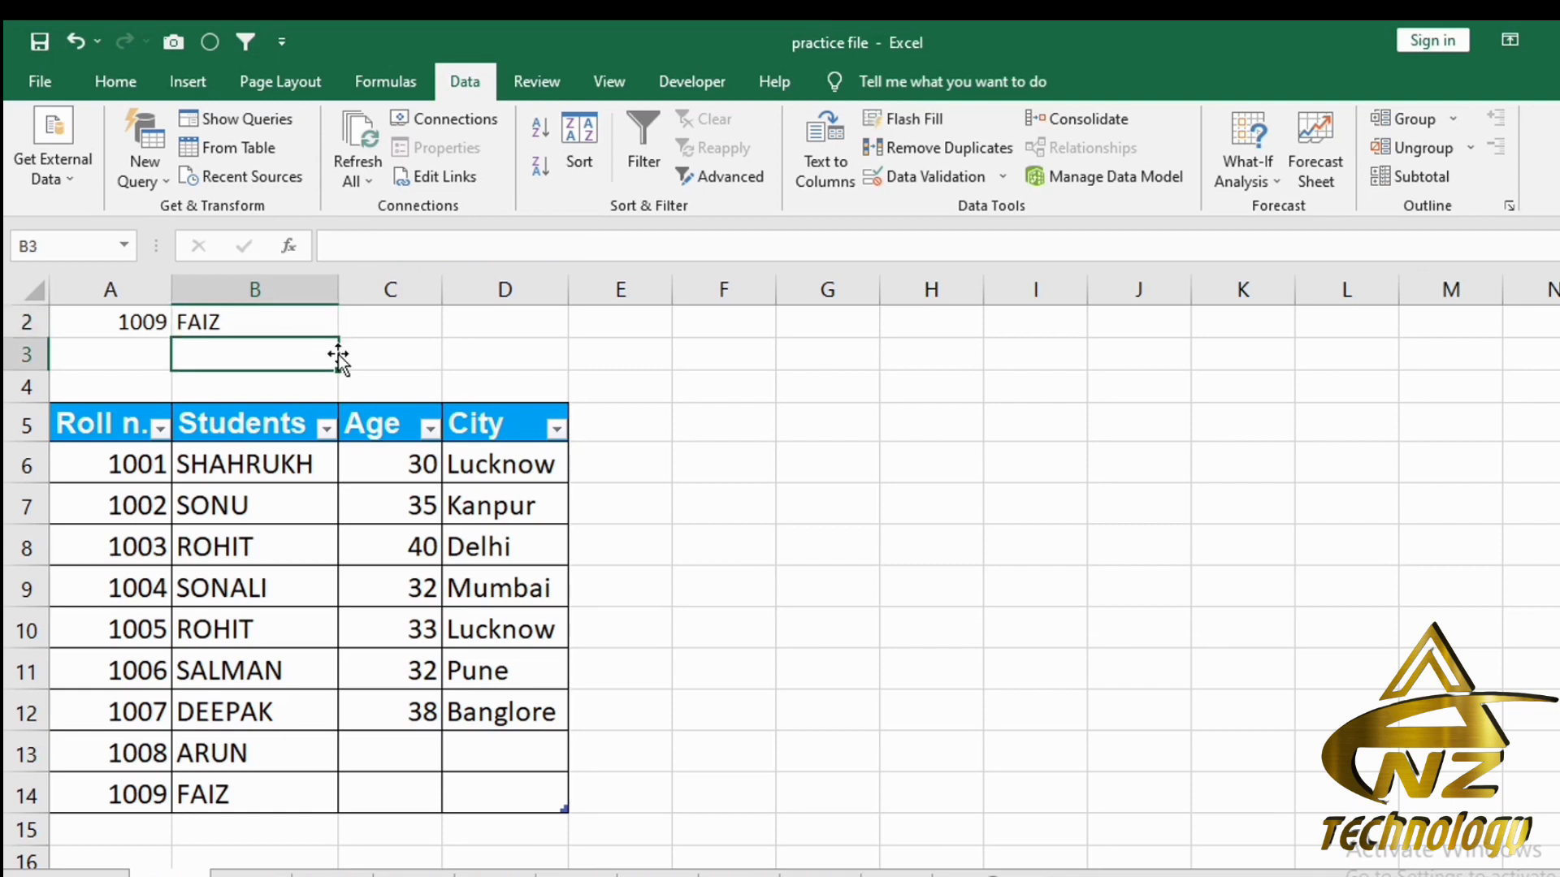
Step: Rename the student table as SBS
left_click_drag(87, 431, 479, 796)
left_click(340, 842)
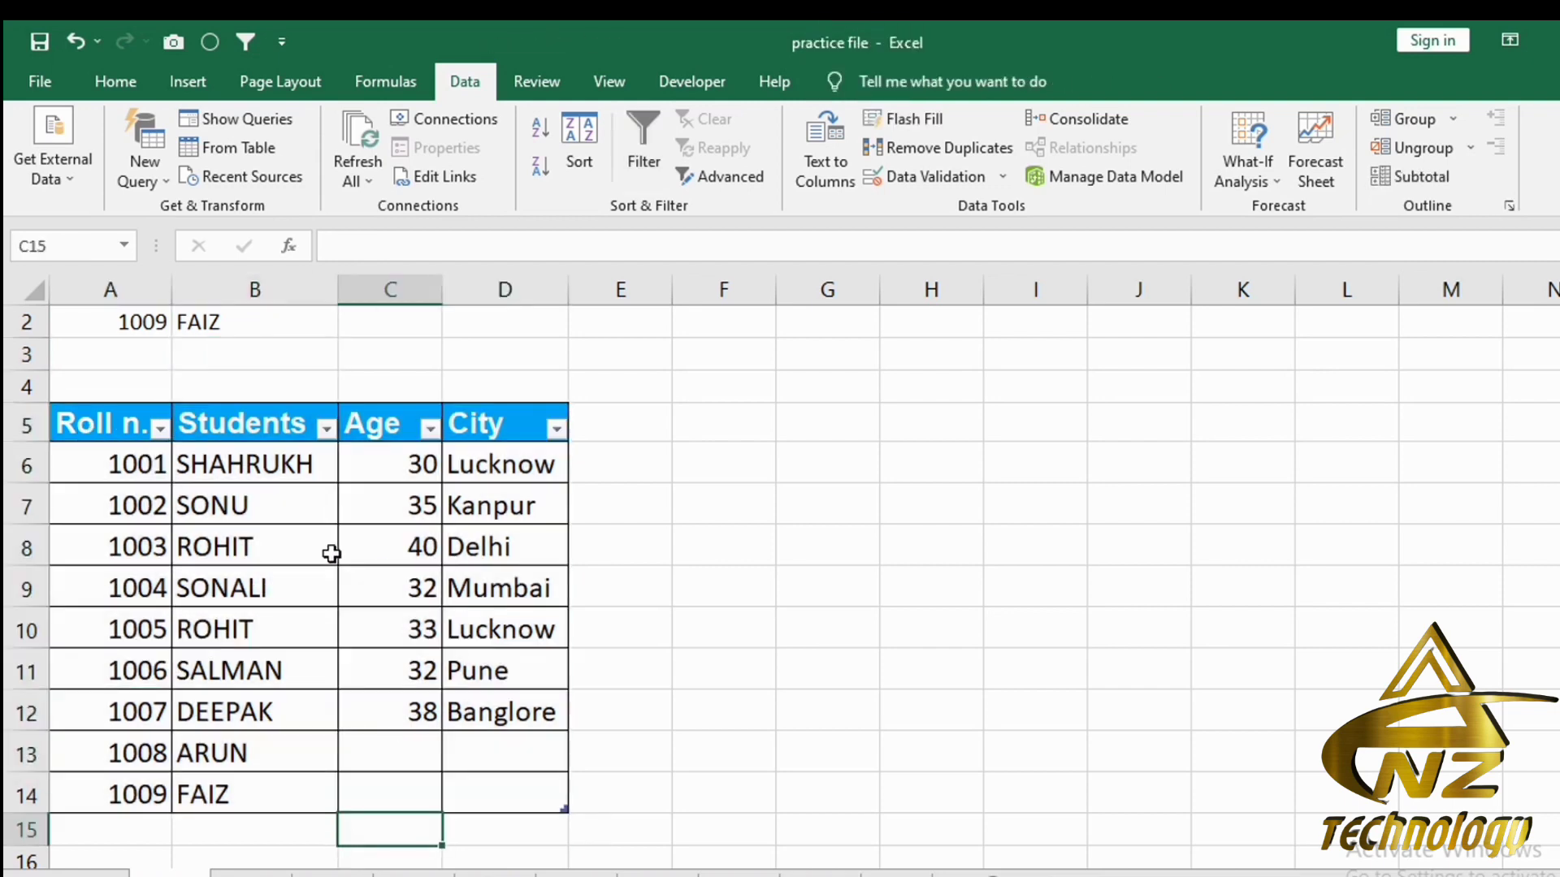
left_click(260, 551)
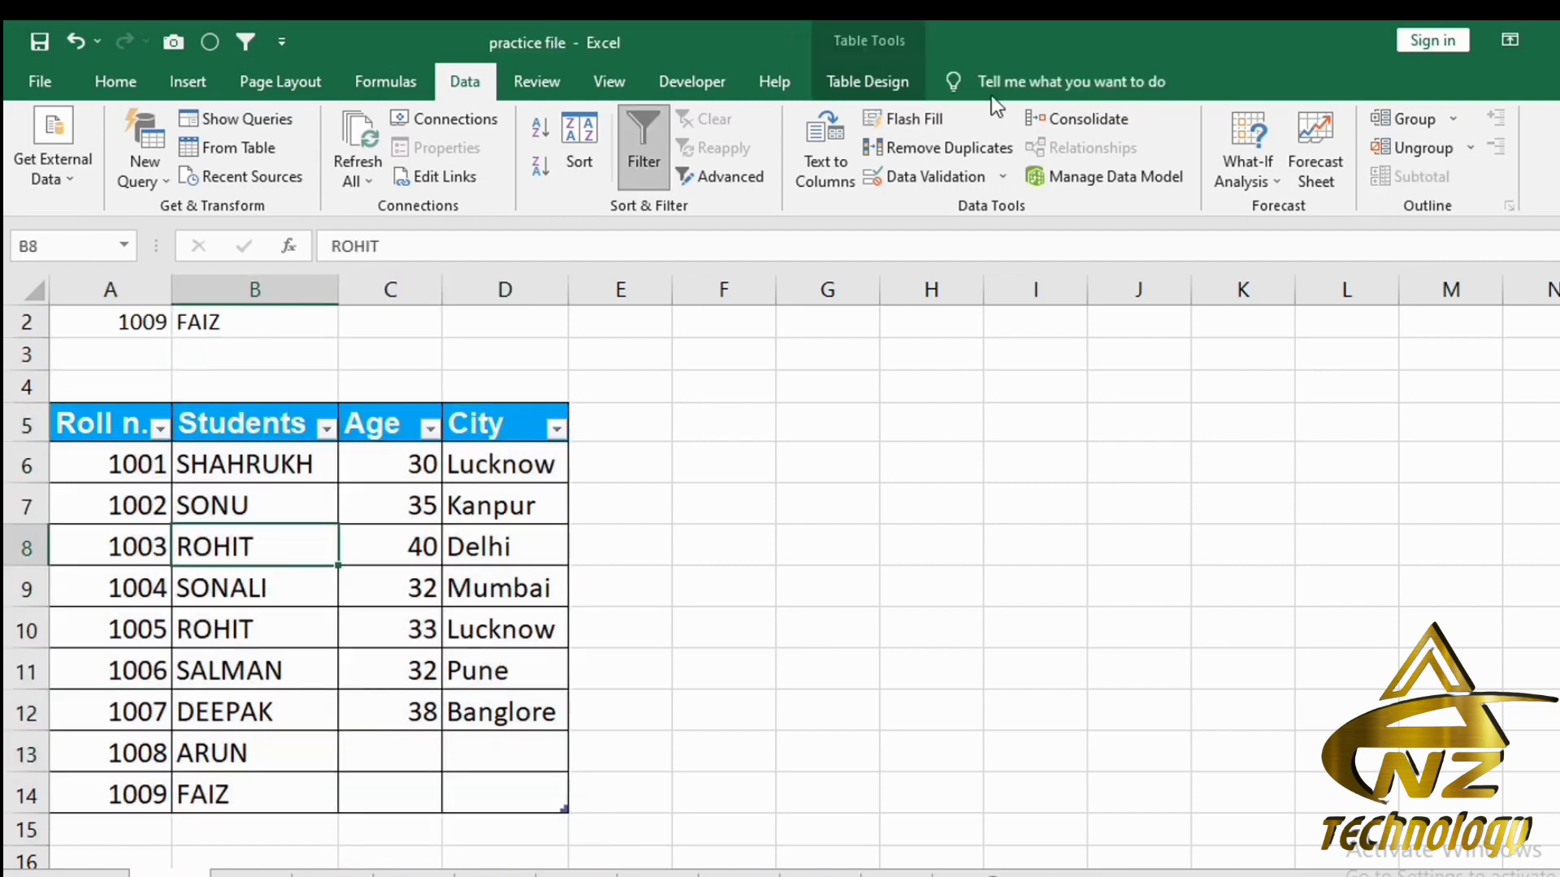
left_click(877, 91)
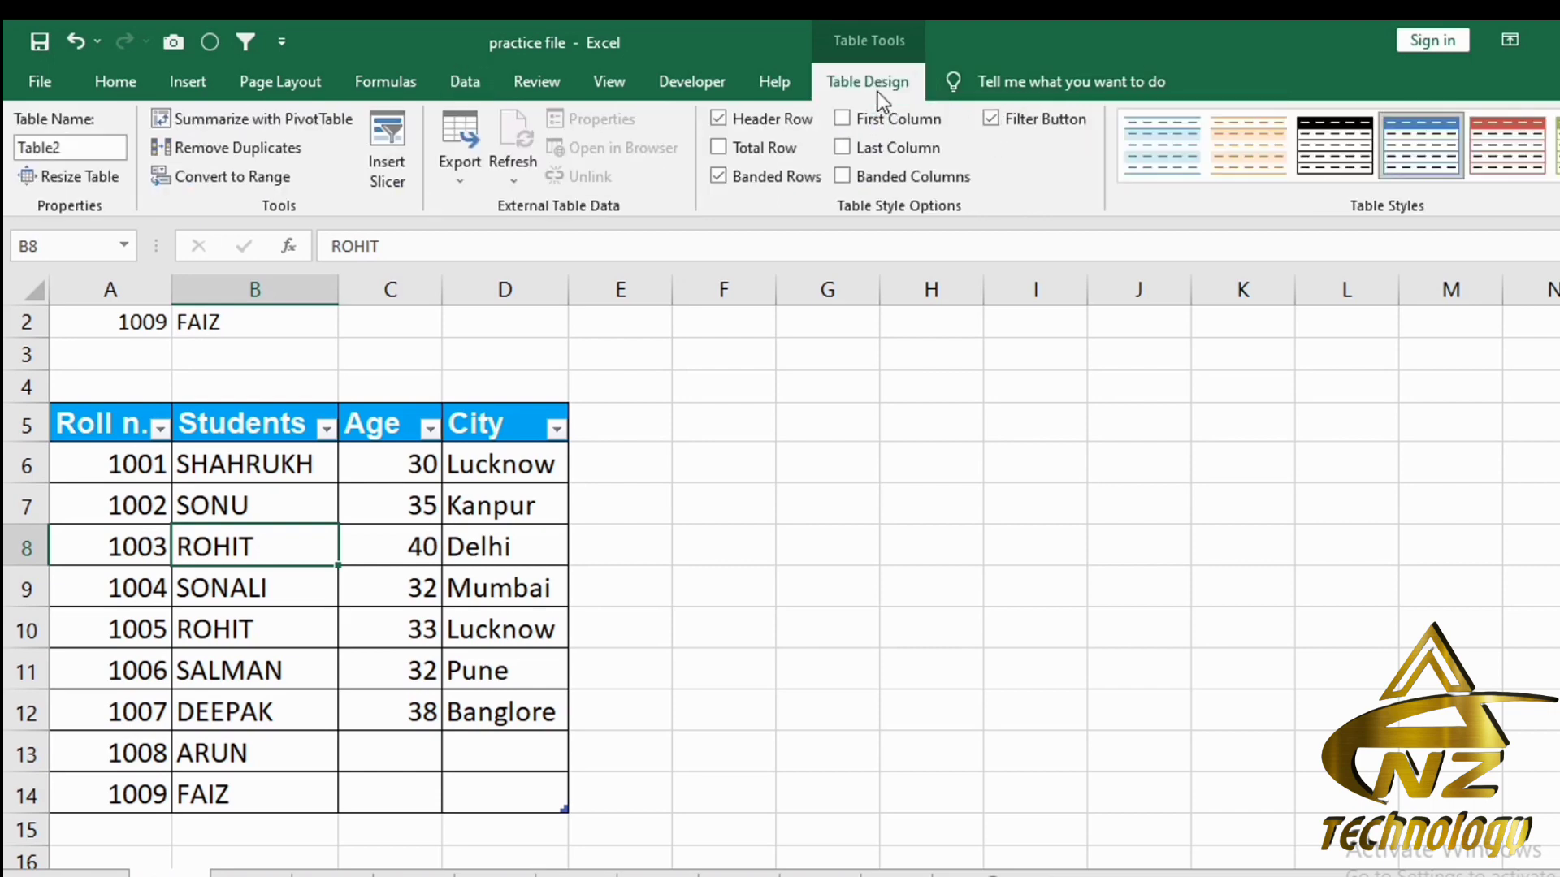
left_click(70, 148)
left_click_drag(69, 148, 10, 144)
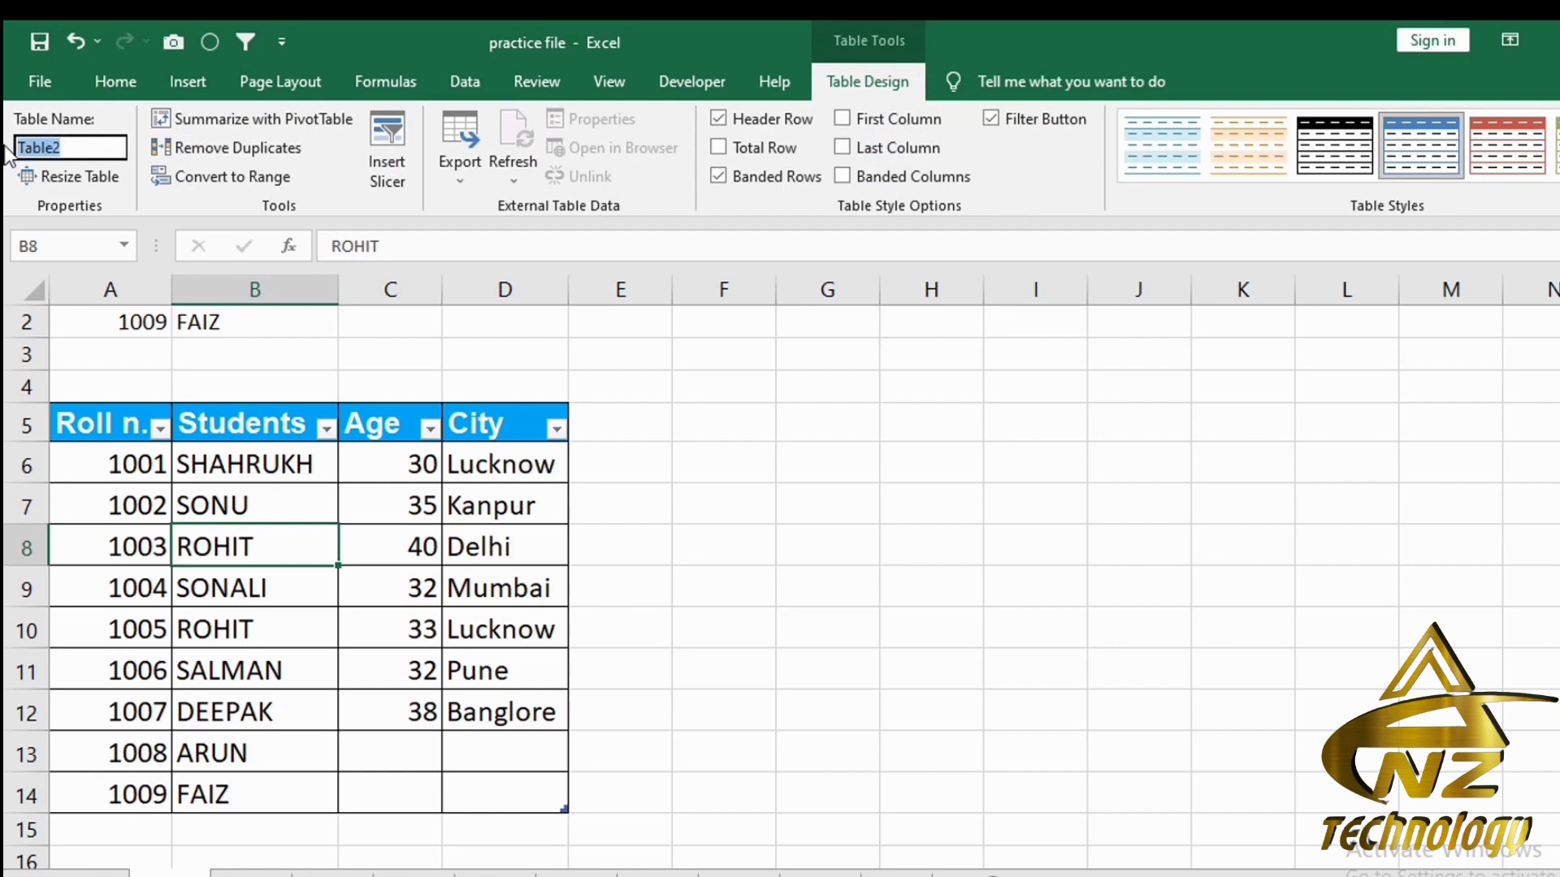
type("A")
key("BackSpace")
type("S")
type("TU")
key("BackSpace")
key("BackSpace")
key("BackSpace")
type("SBS")
key("Return")
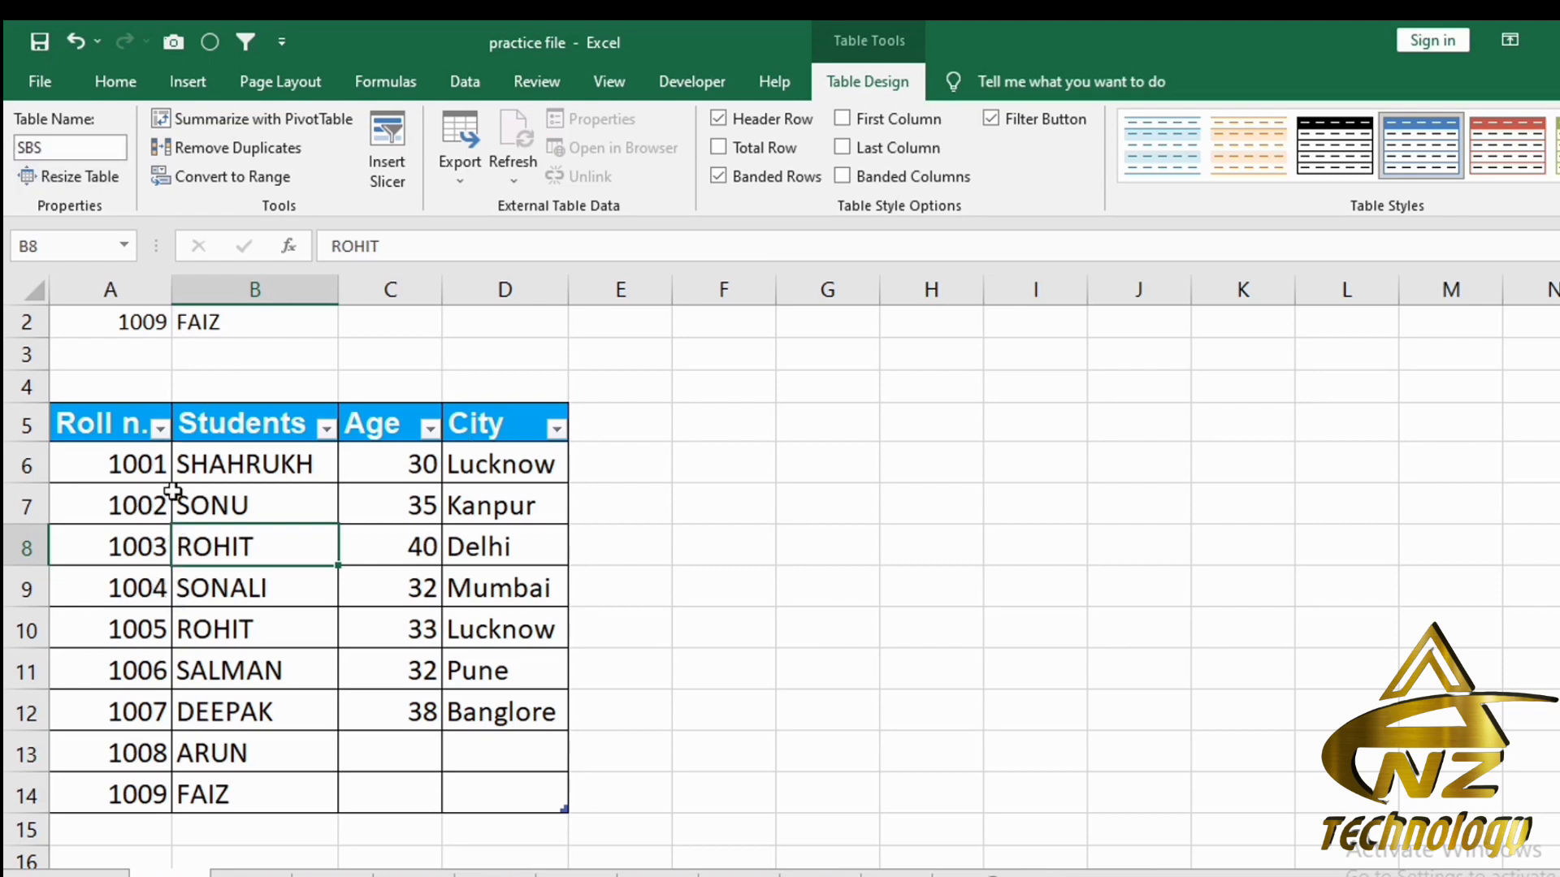
Step: Replace the lookup in B2 with the formula =VLOOKUP(A2,SBS,2,0), which refers to the student table by its name
left_click(213, 328)
key("Delete")
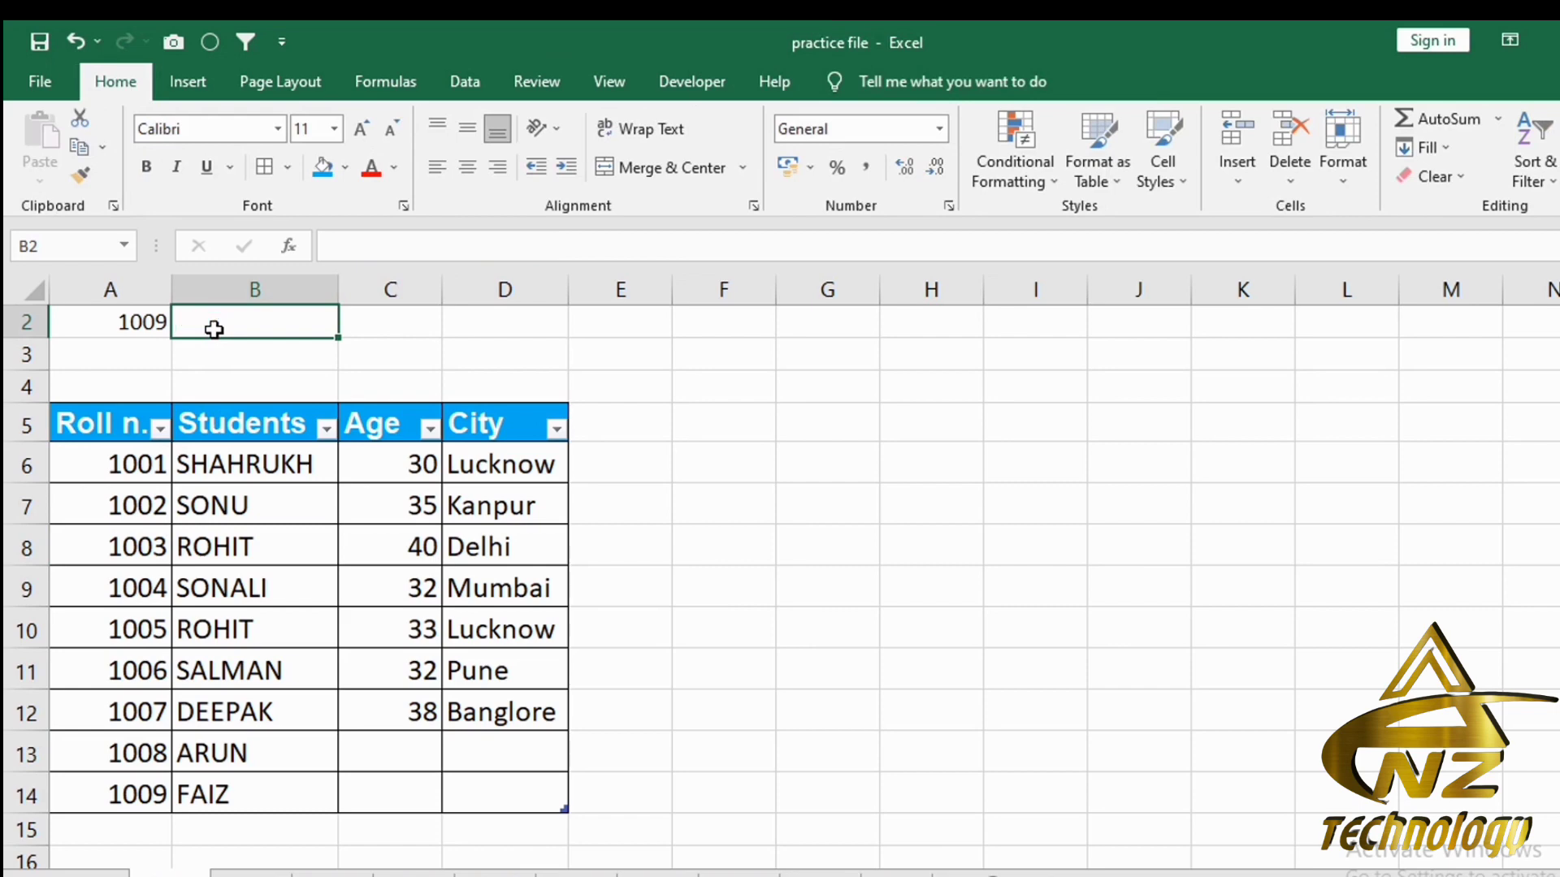
type("=")
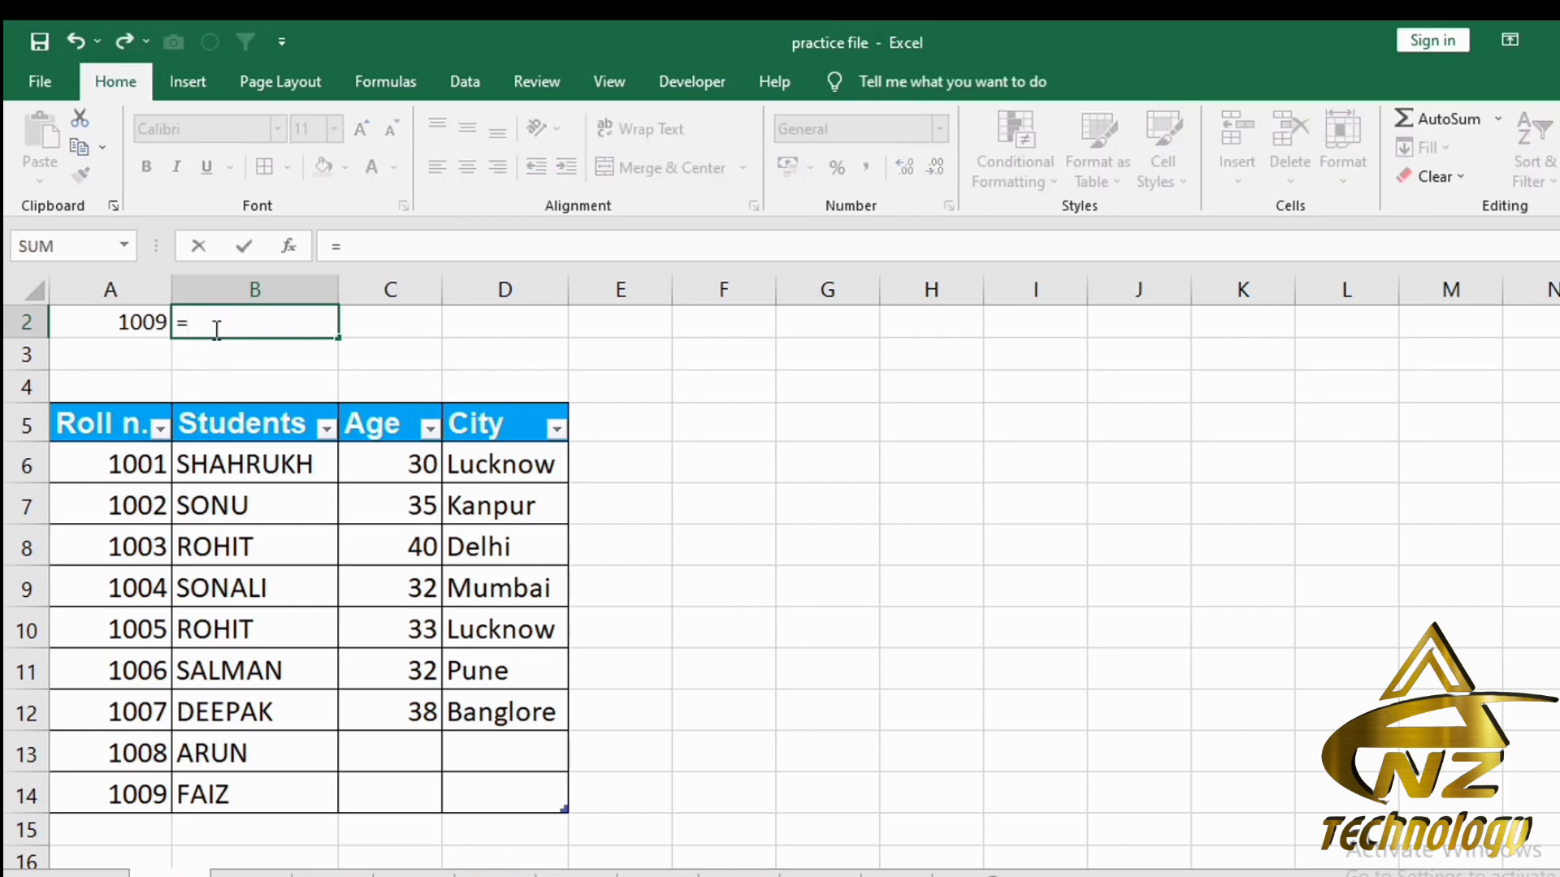
type("VLOOKUP(")
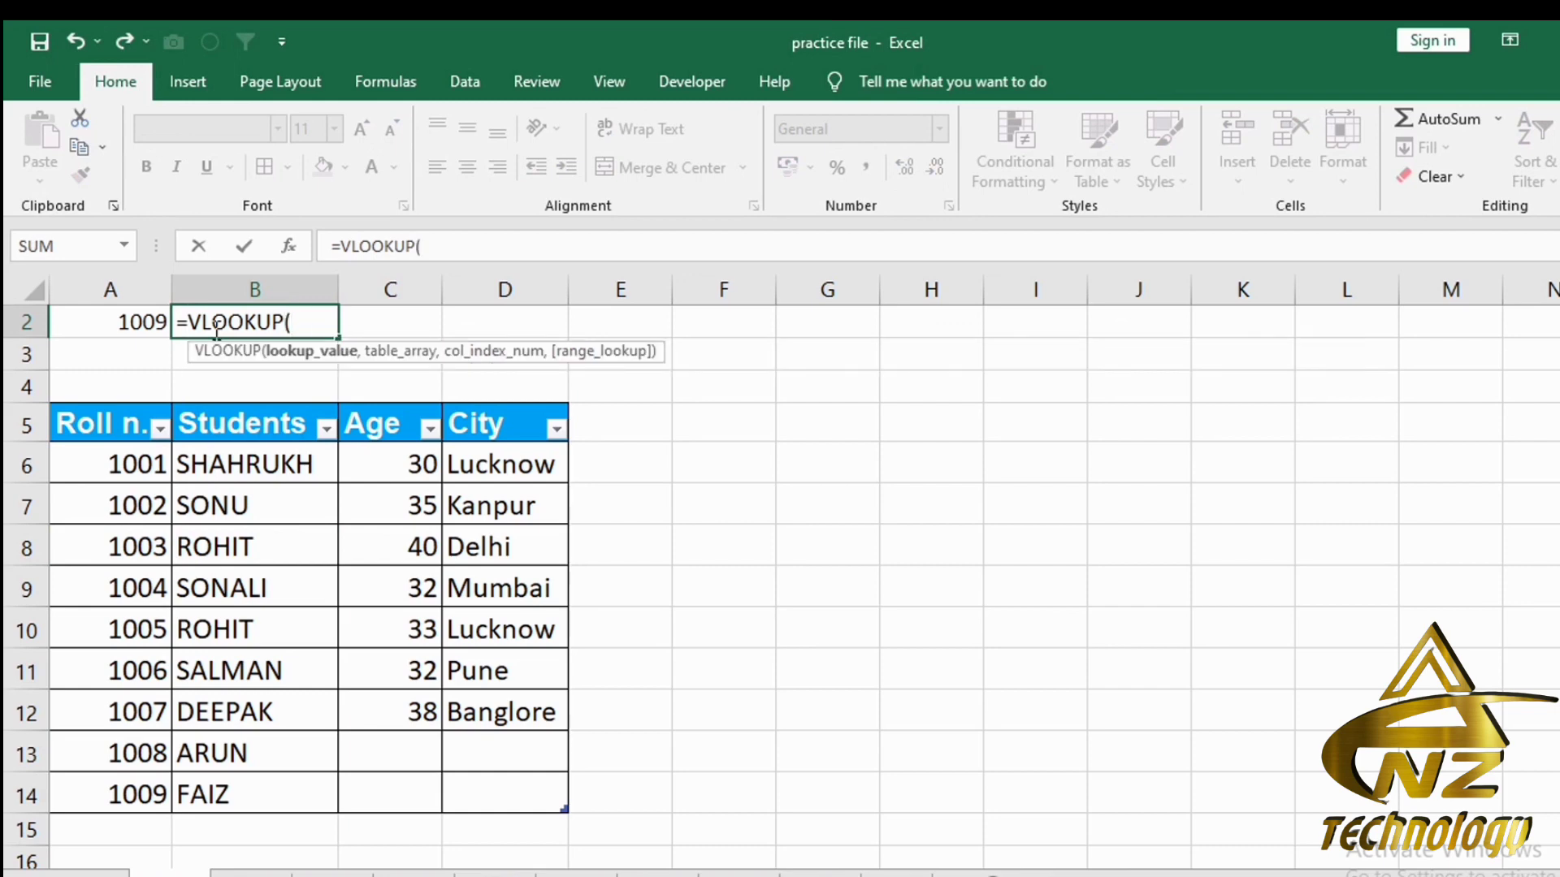
left_click(121, 325)
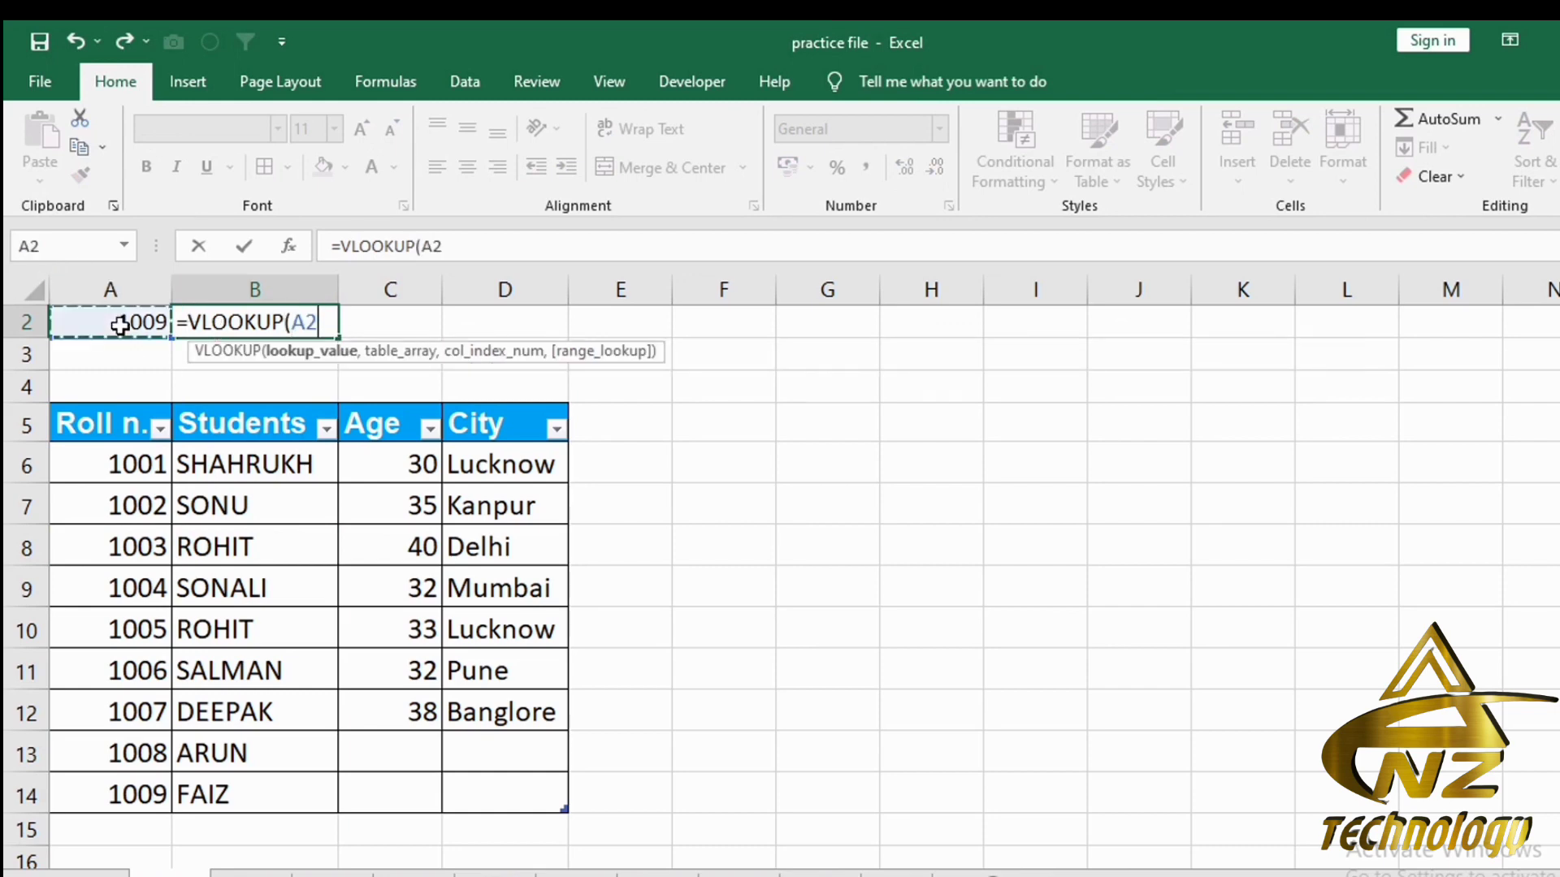
type(",")
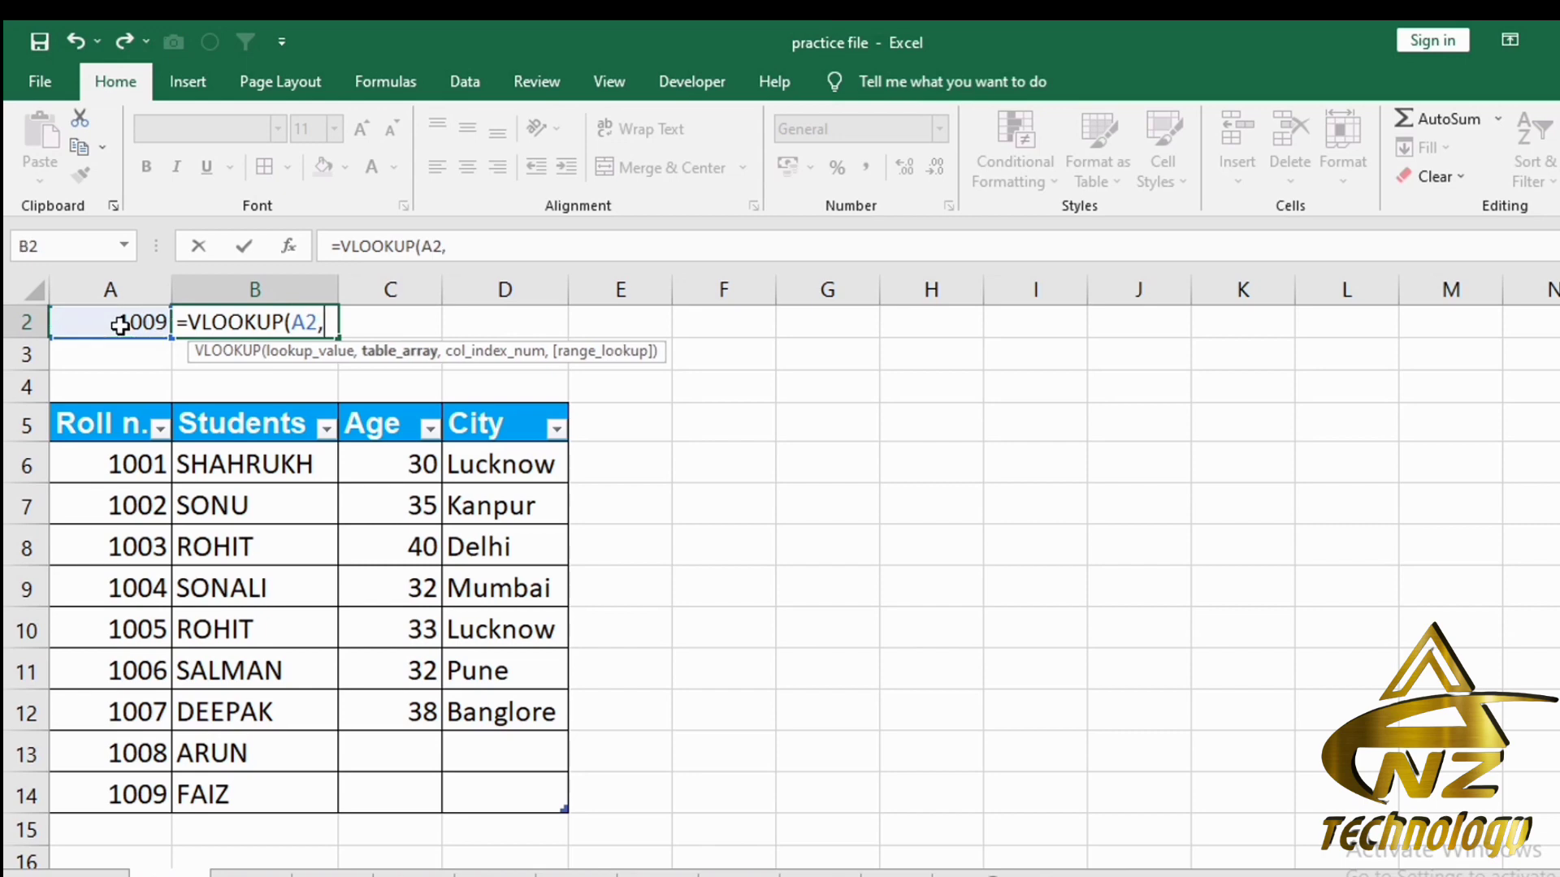
type("S")
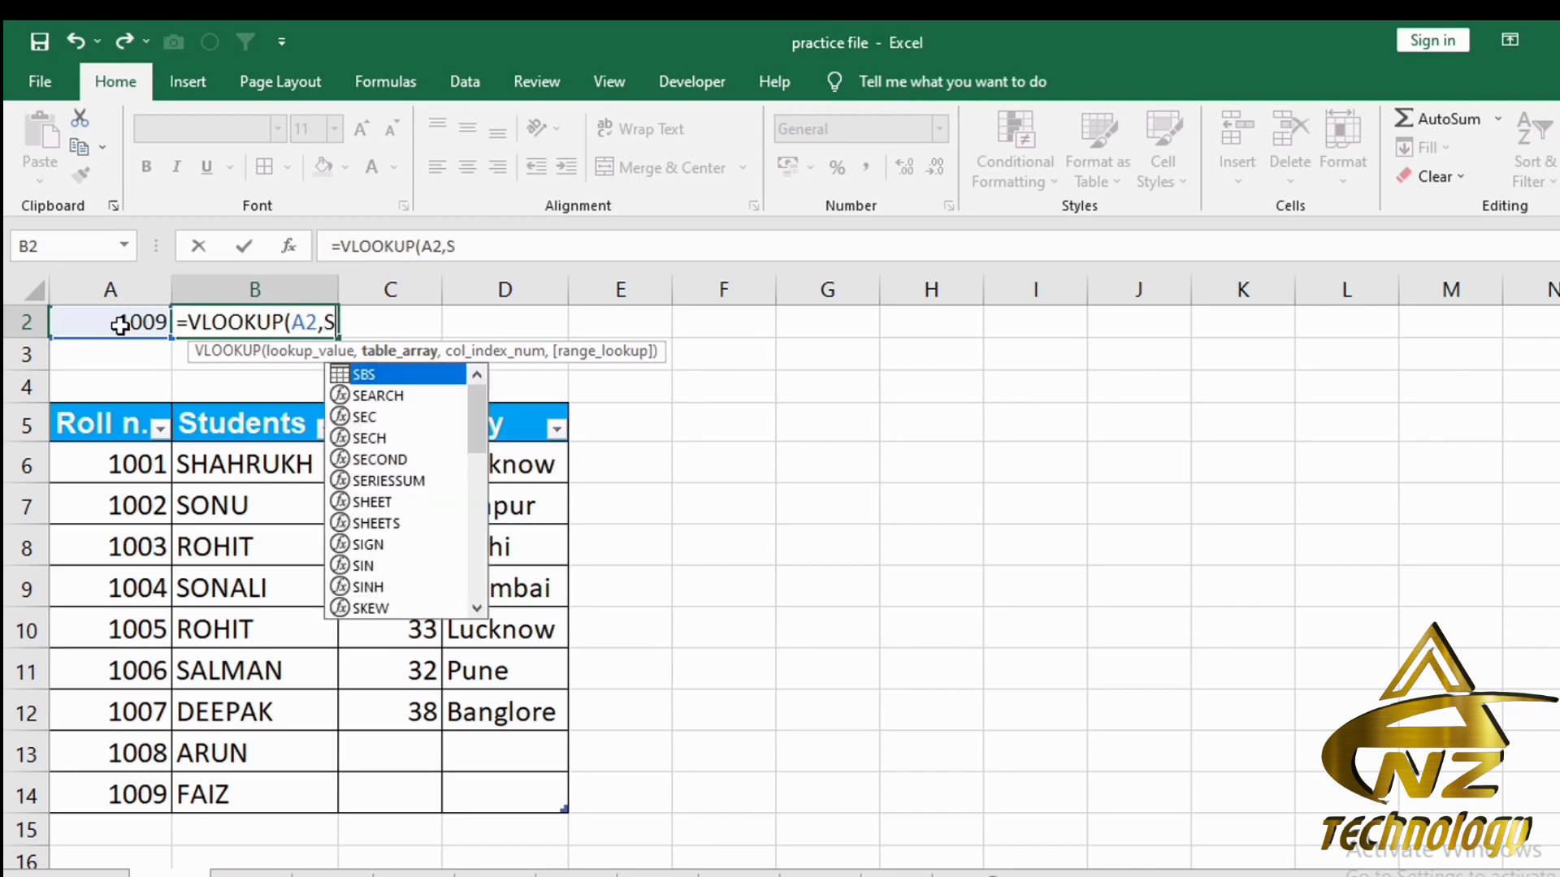
type("BS")
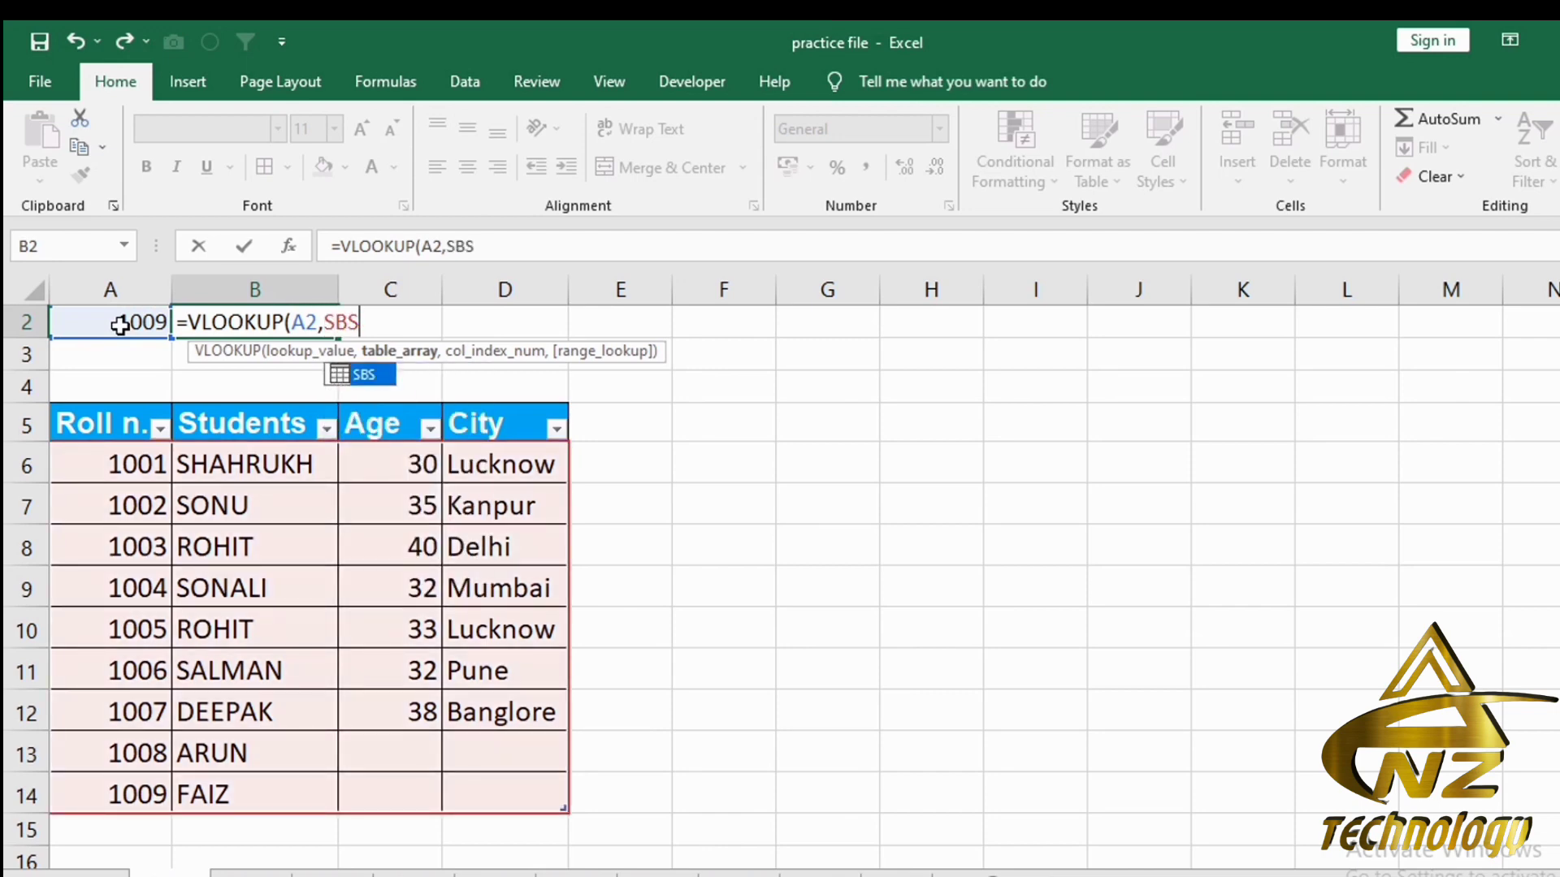
type(",")
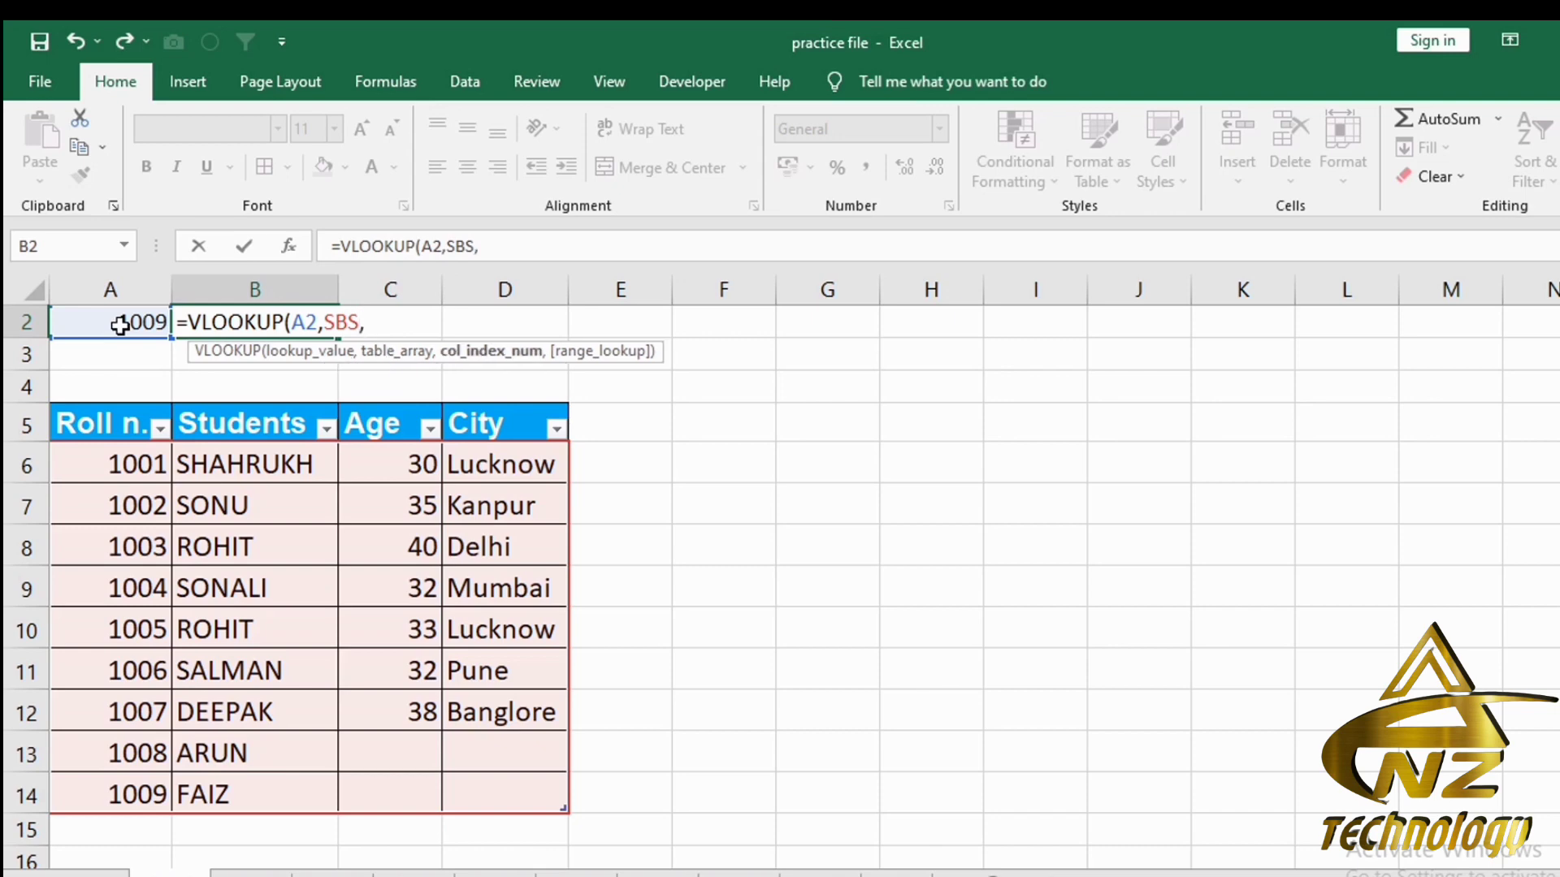
type("2,0")
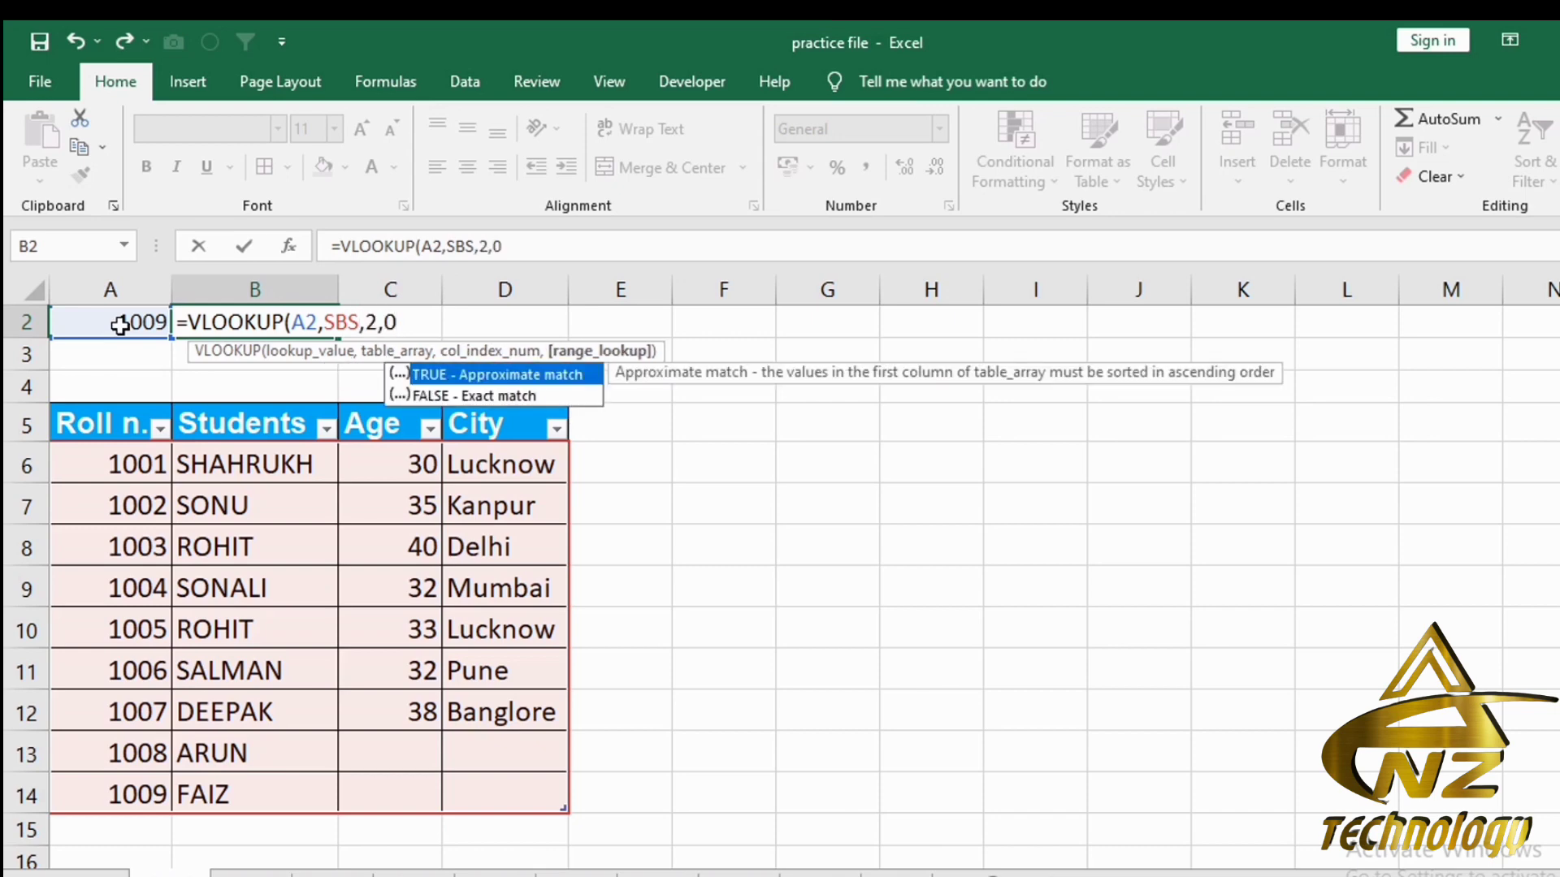
type(")")
key("Return")
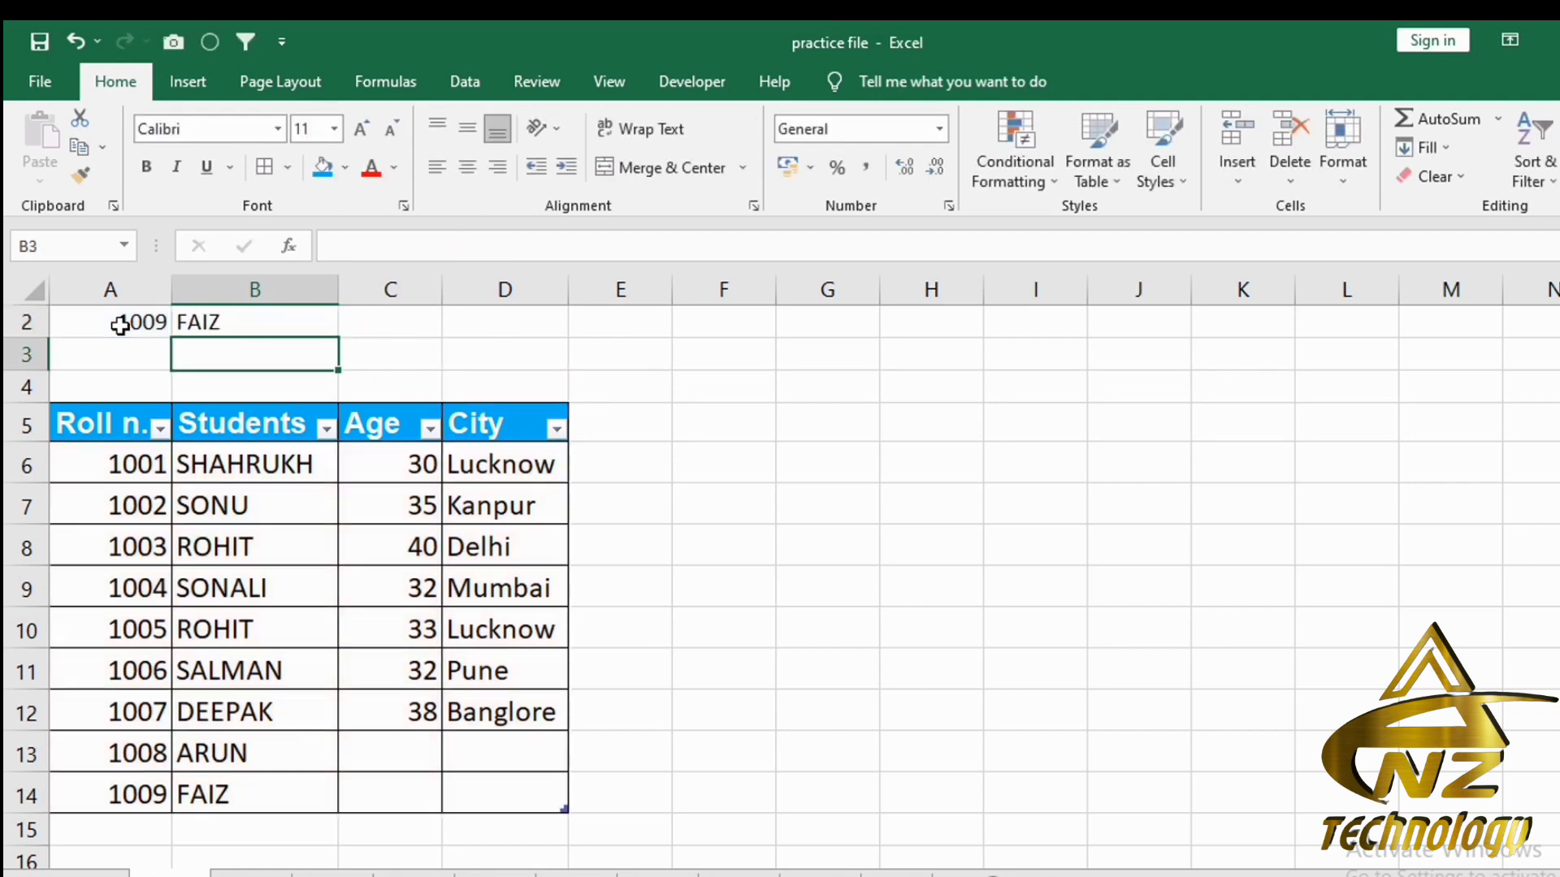
left_click(214, 322)
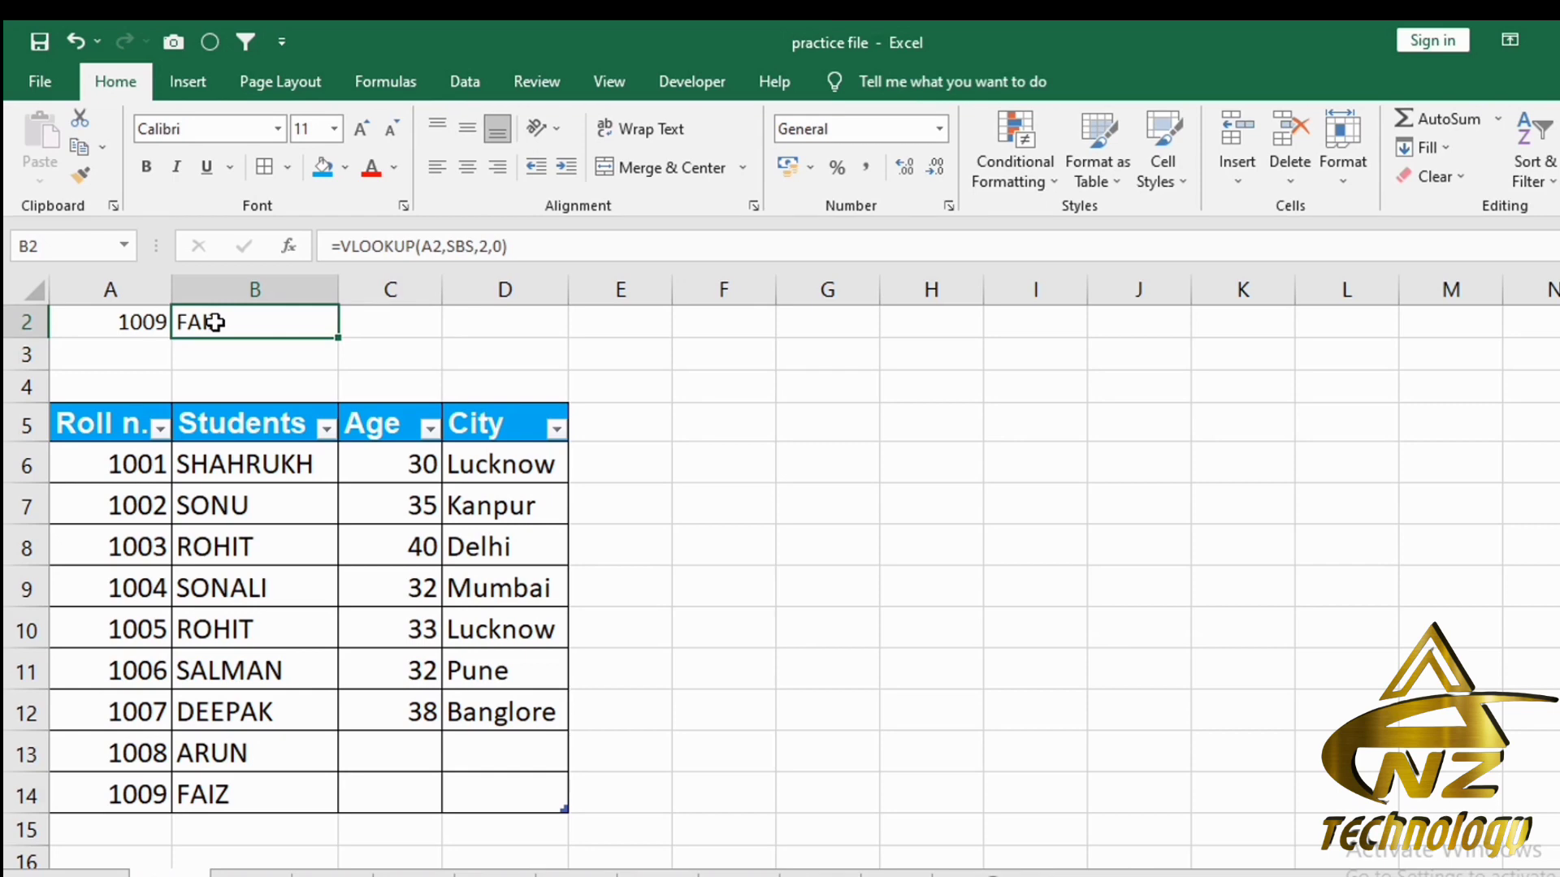